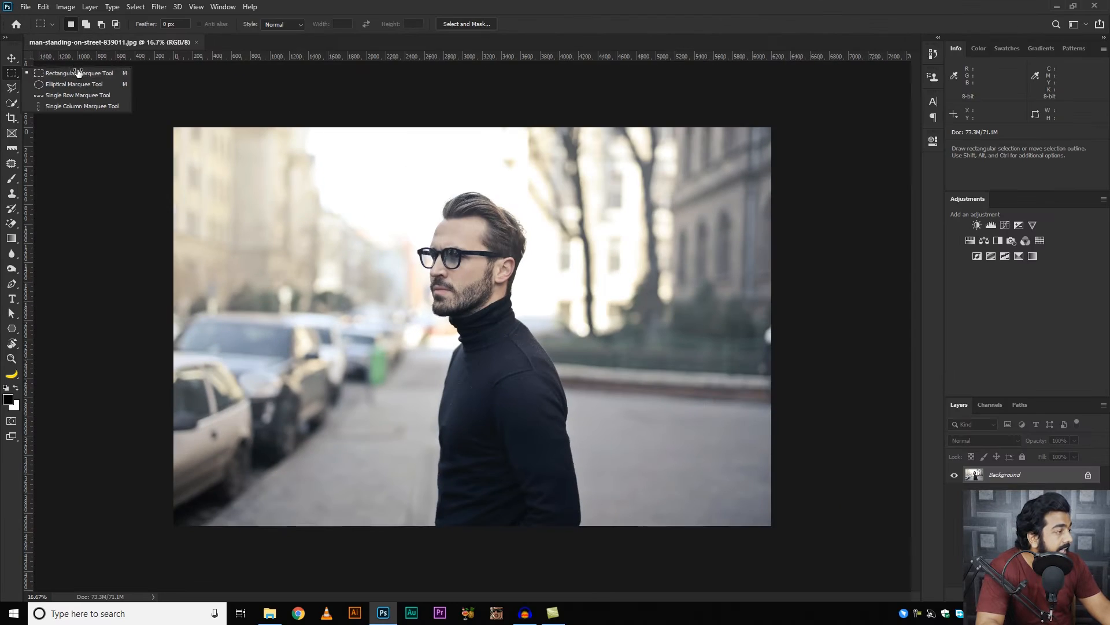
- Make a rectangular marquee selection around the man's upper body and the surrounding street, about 4624 by 2389 px
{"action": "left_click", "coordinate": [77, 73]}
{"action": "left_click_drag", "start_coordinate": [250, 187], "coordinate": [695, 415]}
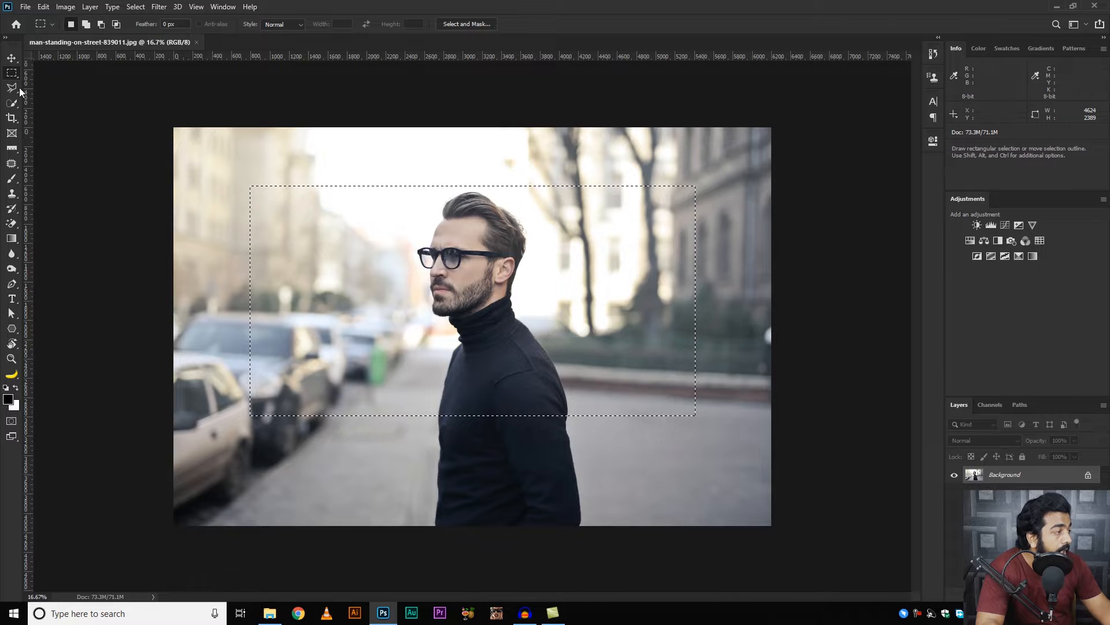
- Replace the rectangular selection with a circular Elliptical Marquee selection centred on the man's neck, about 2856 px across
{"action": "right_click", "coordinate": [11, 73]}
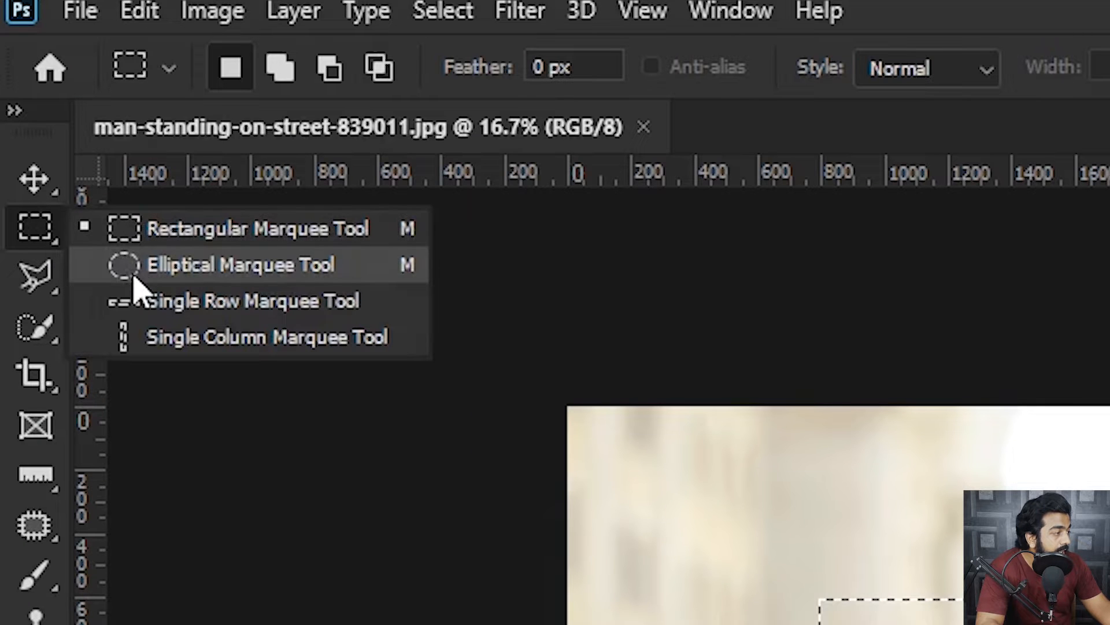
{"action": "left_click", "coordinate": [161, 276]}
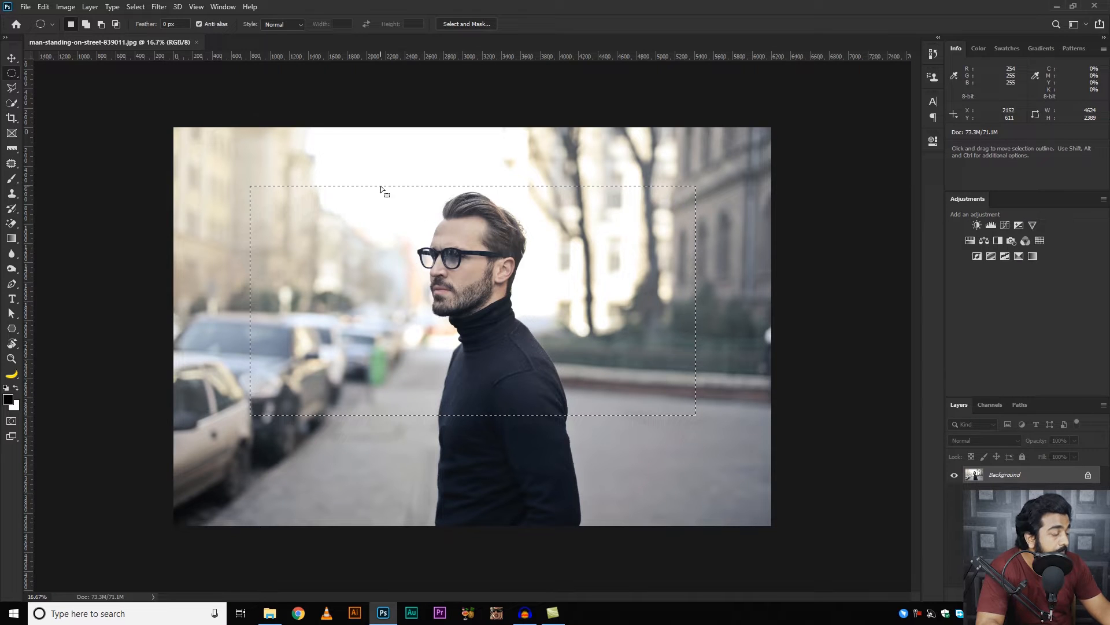
{"action": "left_click", "coordinate": [380, 162]}
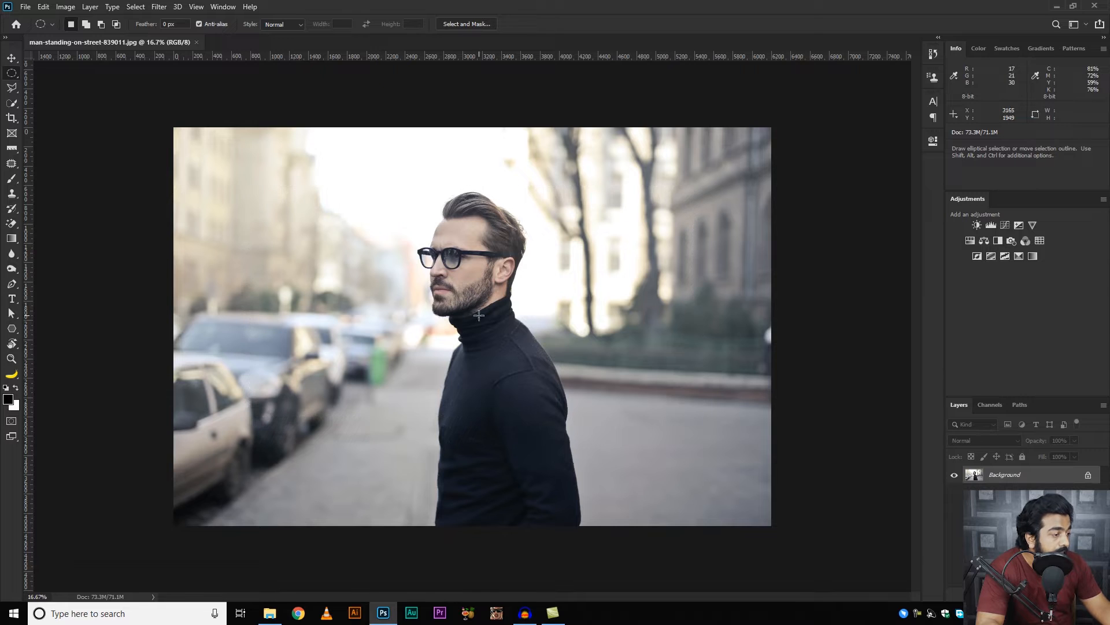
{"action": "left_click_drag", "start_coordinate": [478, 315], "coordinate": [616, 478]}
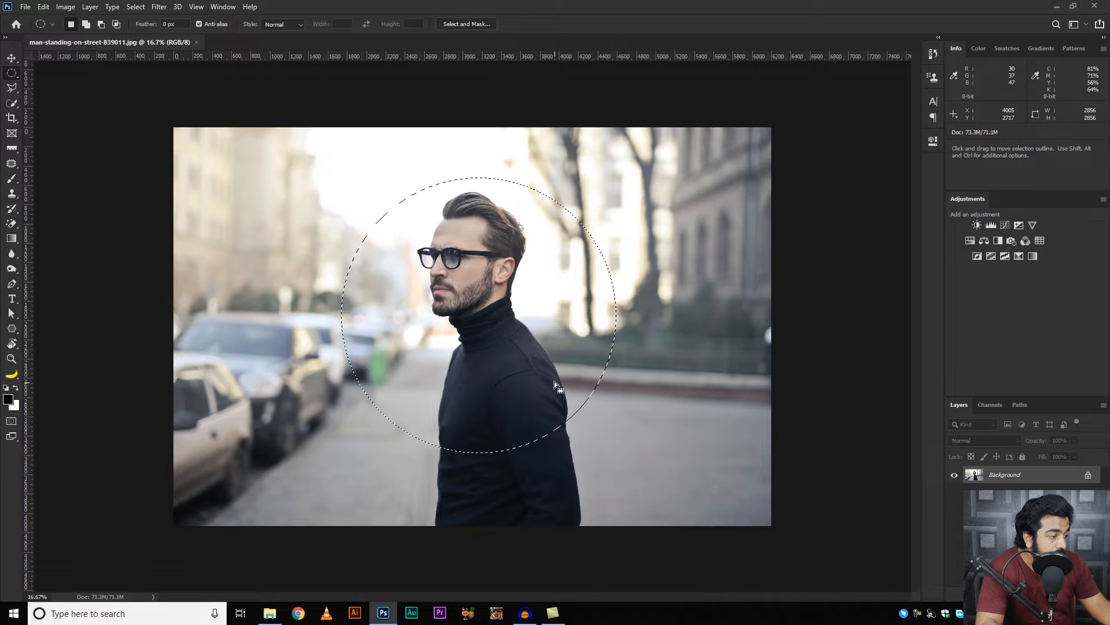
- Isolate the circular area by unlocking the background, copying the selection onto a new layer and hiding the original layer
{"action": "key", "text": "v"}
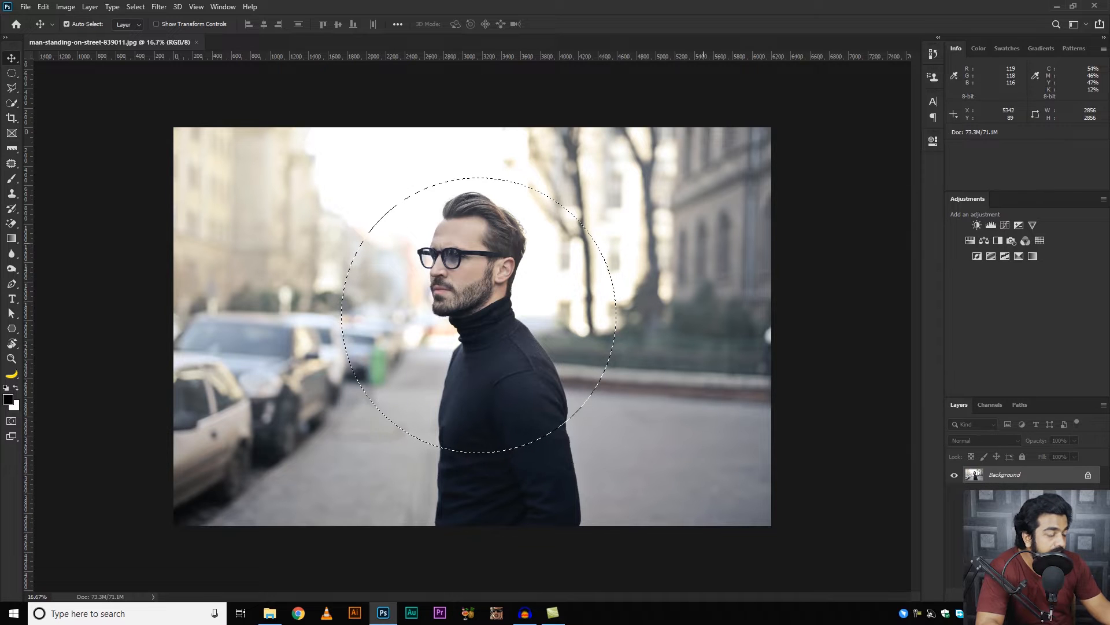
{"action": "left_click", "coordinate": [1089, 475]}
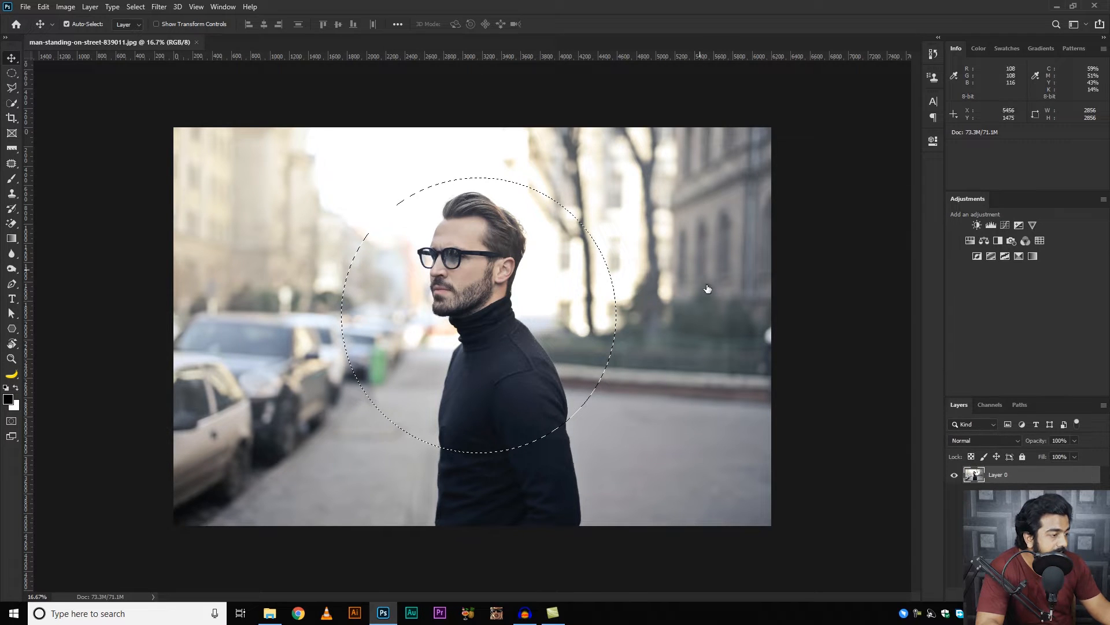
{"action": "key", "text": "ctrl+j"}
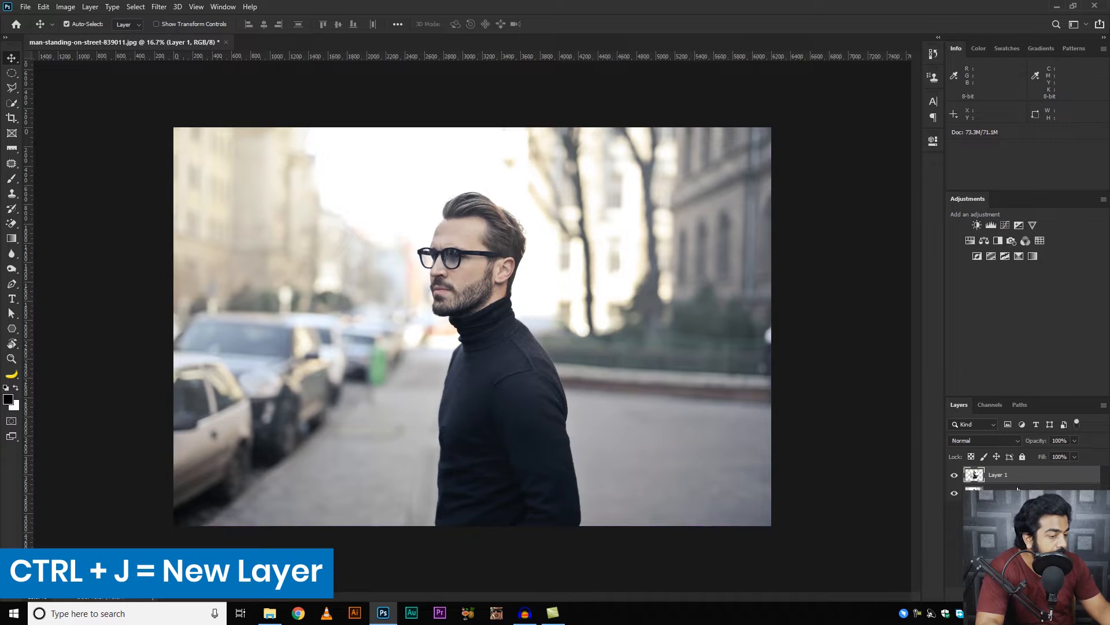
{"action": "left_click", "coordinate": [955, 496]}
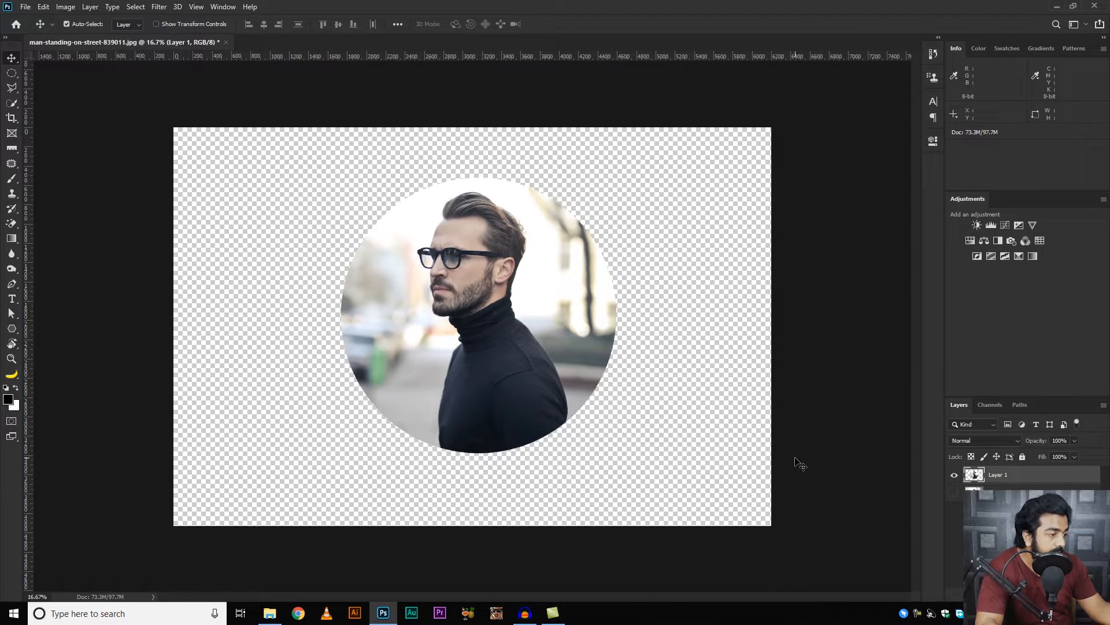
- Undo the layer copy, the background unlock and the circular selection
{"action": "key", "text": "ctrl+alt+z"}
{"action": "key", "text": "ctrl+alt+z"}
{"action": "key", "text": "ctrl+alt+z"}
{"action": "key", "text": "ctrl+alt+z"}
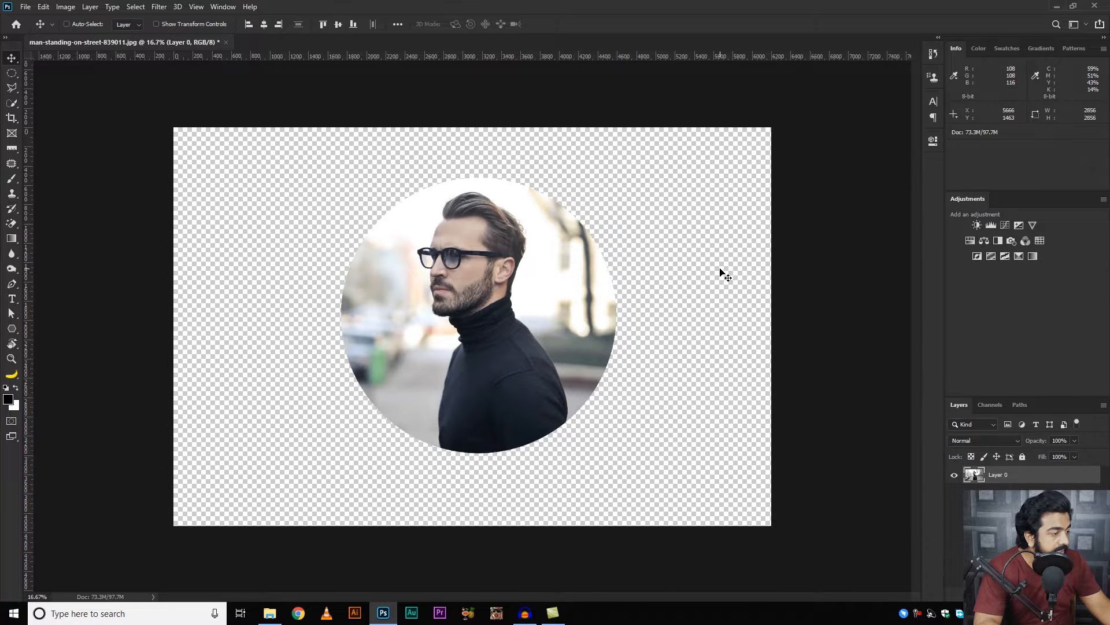
- Use the Lasso Tool to select a freehand area along the front edge of the man's forehead, about 231 by 283 px
{"action": "left_click", "coordinate": [12, 87]}
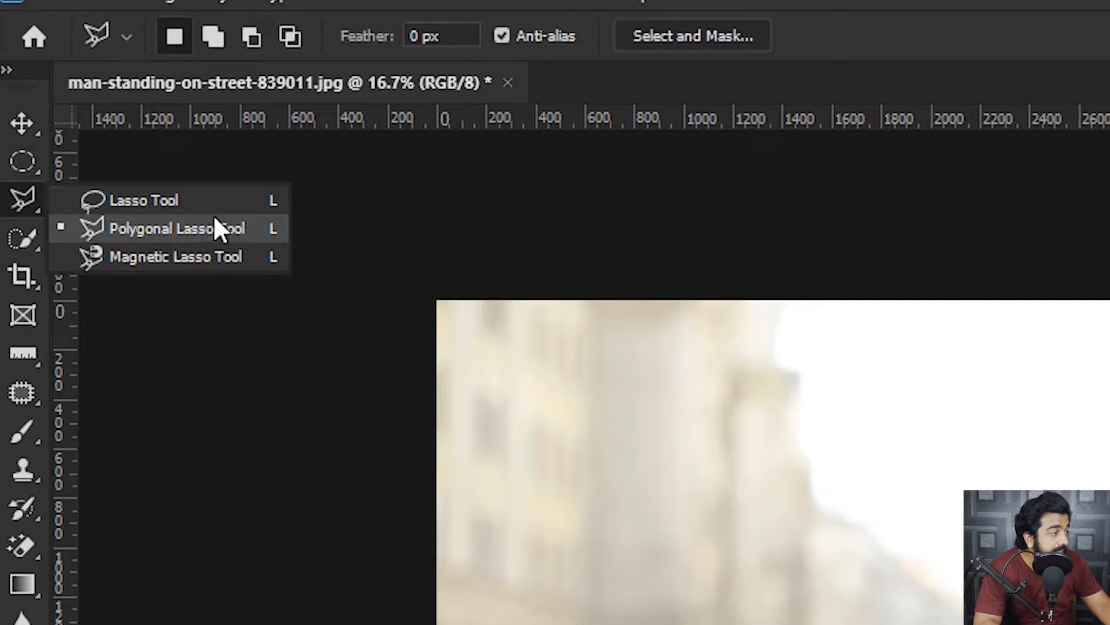
{"action": "left_click", "coordinate": [130, 200]}
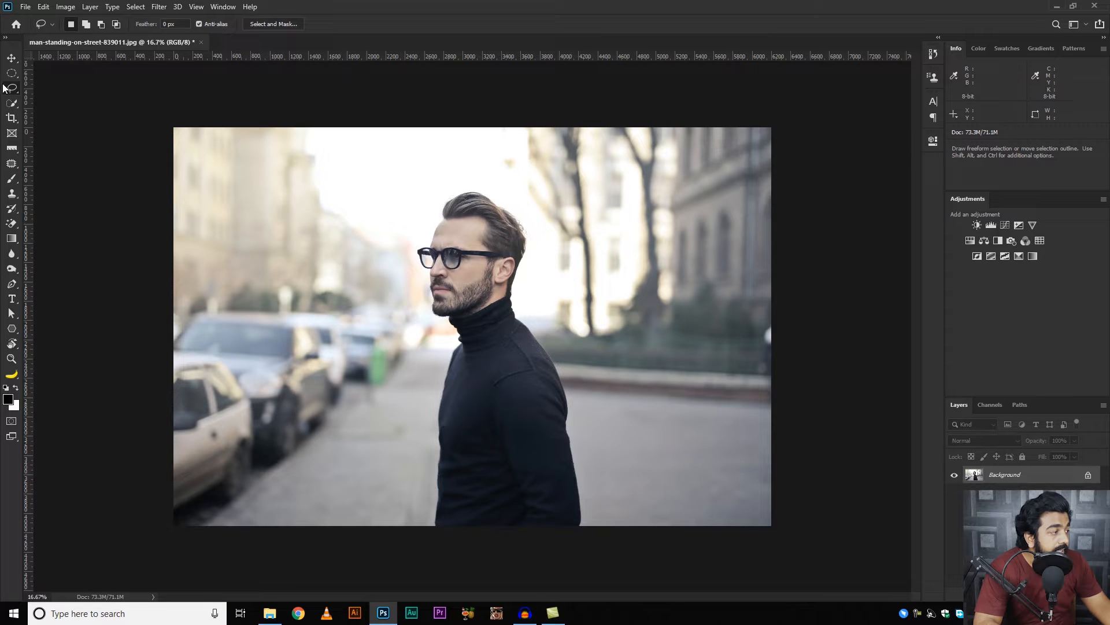
{"action": "scroll", "coordinate": [429, 214], "scroll_direction": "up", "scroll_amount": 6}
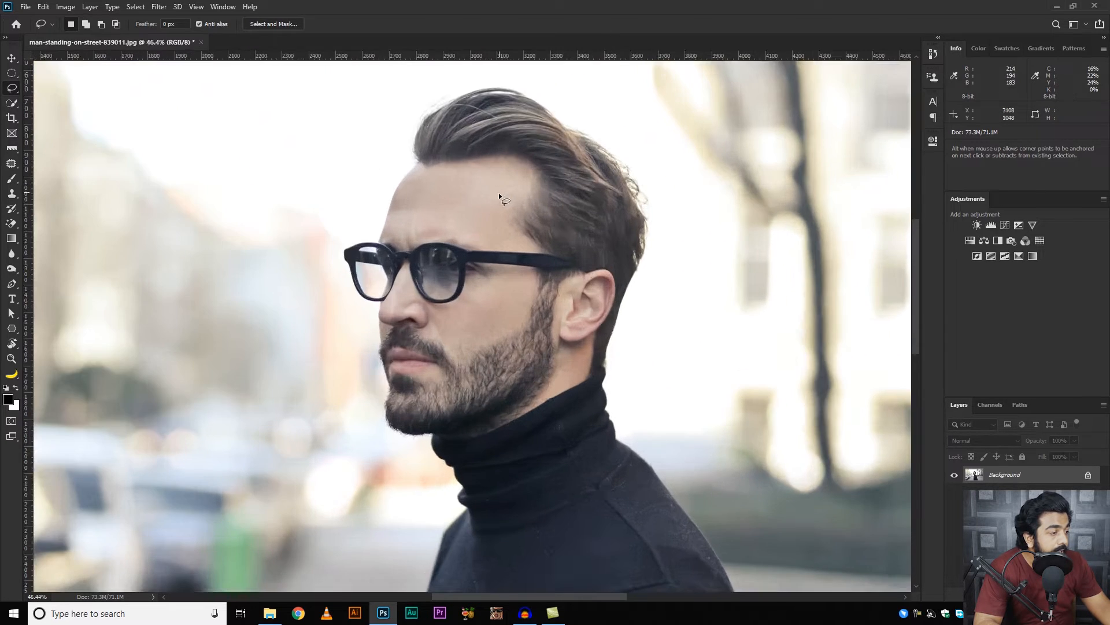
{"action": "scroll", "coordinate": [499, 200], "scroll_direction": "up", "scroll_amount": 2}
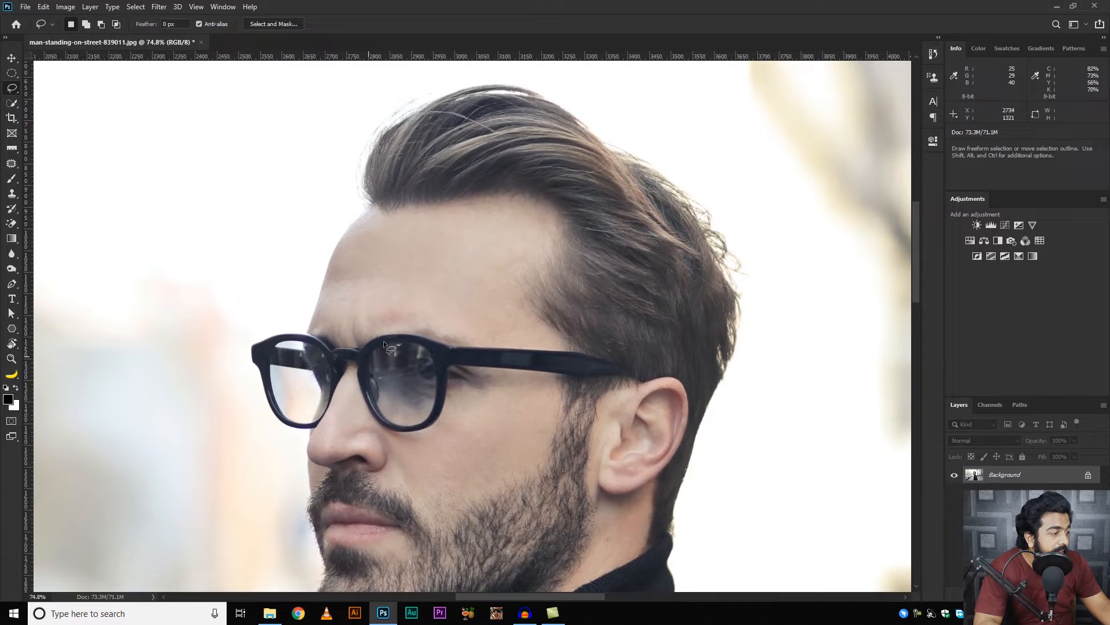
{"action": "scroll", "coordinate": [317, 238], "scroll_direction": "up", "scroll_amount": 3}
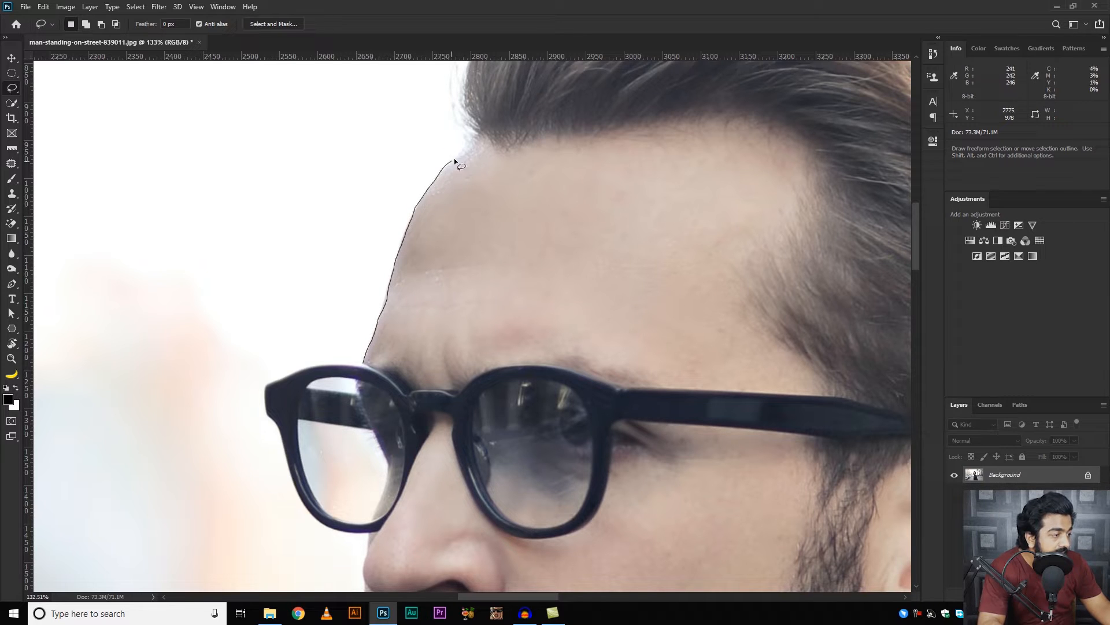
{"action": "mouse_move", "coordinate": [518, 194]}
{"action": "left_mouse_down"}
{"action": "mouse_move", "coordinate": [510, 292]}
{"action": "mouse_move", "coordinate": [362, 363]}
{"action": "left_mouse_up"}
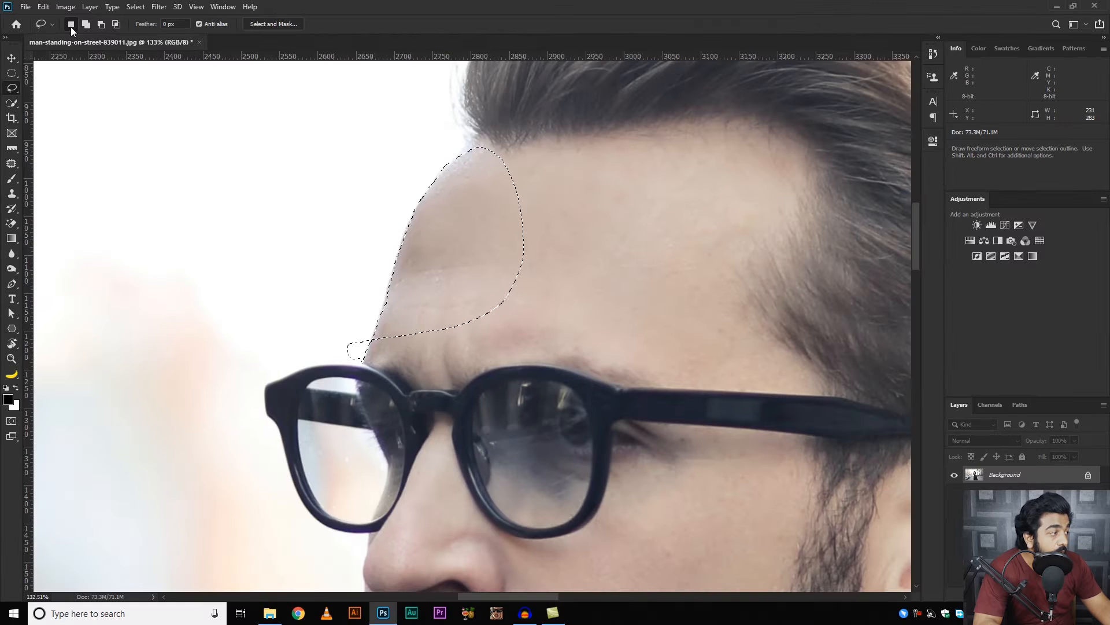
- In new-selection mode, lasso the white background beside the forehead, then replace that with an area on the forehead, about 278 by 272 px
{"action": "mouse_move", "coordinate": [227, 170]}
{"action": "left_mouse_down"}
{"action": "mouse_move", "coordinate": [294, 124]}
{"action": "mouse_move", "coordinate": [345, 147]}
{"action": "mouse_move", "coordinate": [319, 362]}
{"action": "mouse_move", "coordinate": [226, 331]}
{"action": "mouse_move", "coordinate": [215, 195]}
{"action": "mouse_move", "coordinate": [229, 175]}
{"action": "left_mouse_up"}
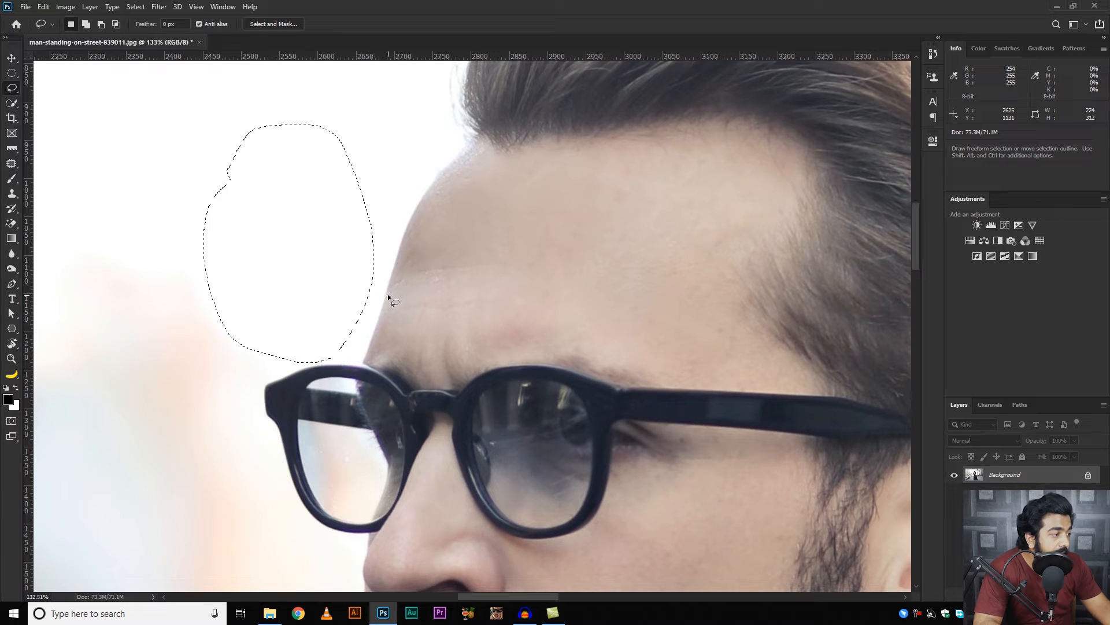
{"action": "left_click", "coordinate": [486, 203]}
{"action": "mouse_move", "coordinate": [468, 243]}
{"action": "left_mouse_down"}
{"action": "mouse_move", "coordinate": [594, 358]}
{"action": "mouse_move", "coordinate": [534, 231]}
{"action": "left_mouse_up"}
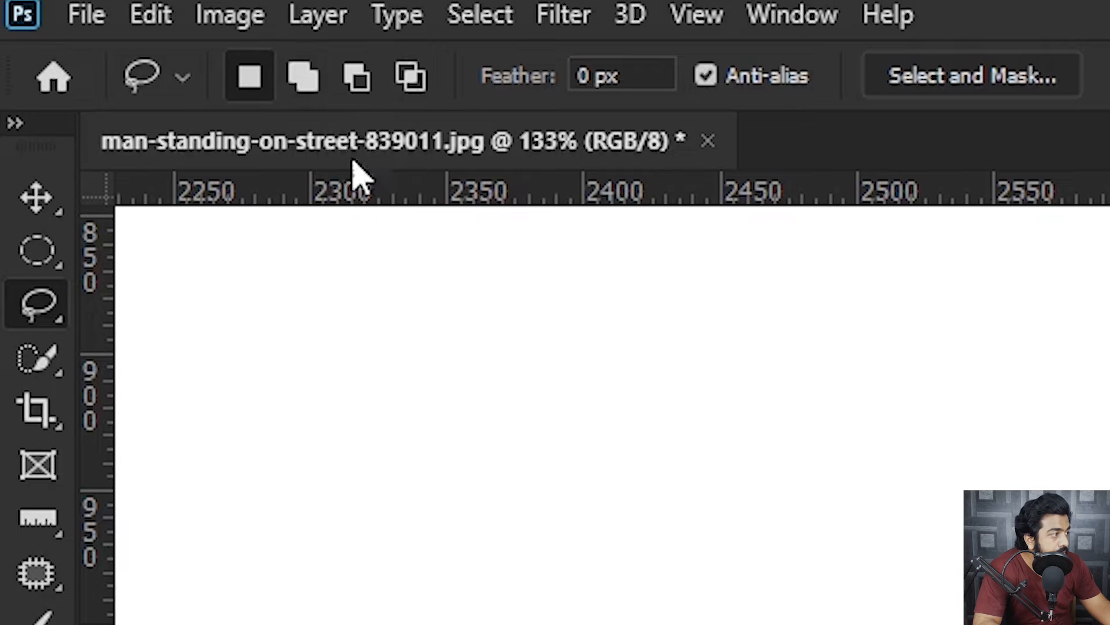
- In add-to-selection mode, extend the forehead selection with lassoed areas over the forehead's front edge and the adjoining white background
{"action": "left_click", "coordinate": [318, 93]}
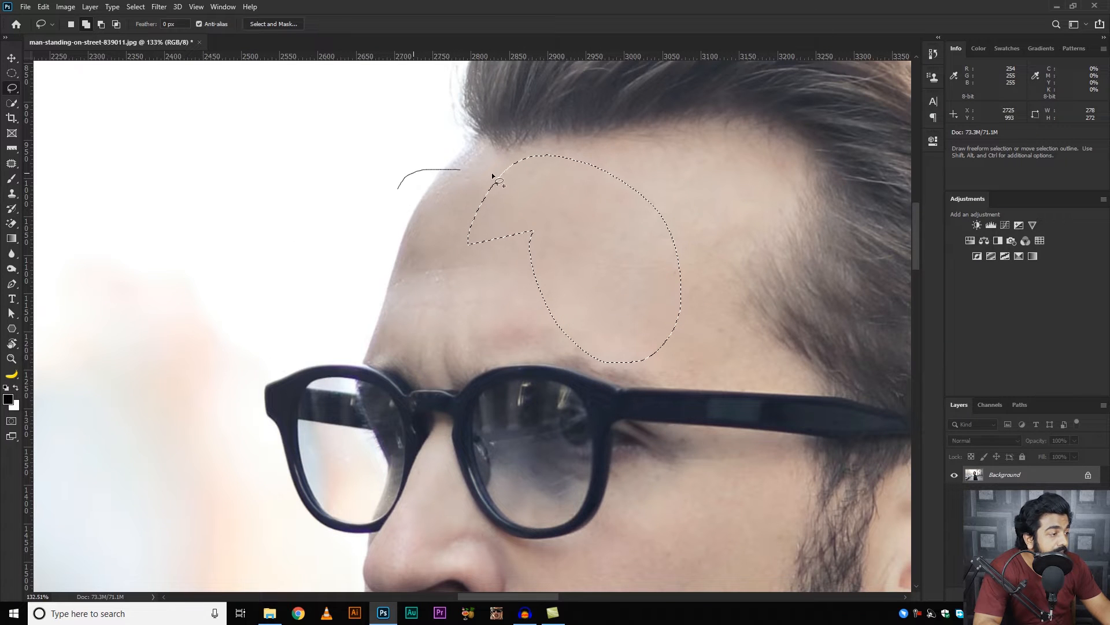
{"action": "left_click_drag", "start_coordinate": [391, 197], "coordinate": [392, 194]}
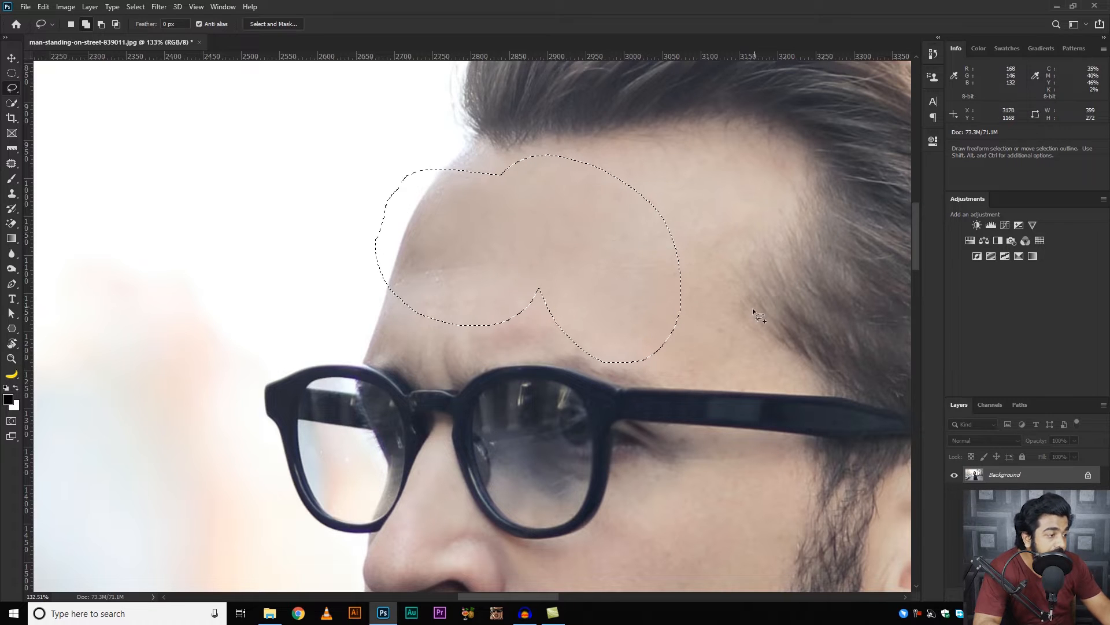
{"action": "mouse_move", "coordinate": [426, 204]}
{"action": "left_mouse_down"}
{"action": "mouse_move", "coordinate": [388, 146]}
{"action": "mouse_move", "coordinate": [316, 247]}
{"action": "mouse_move", "coordinate": [463, 231]}
{"action": "left_mouse_up"}
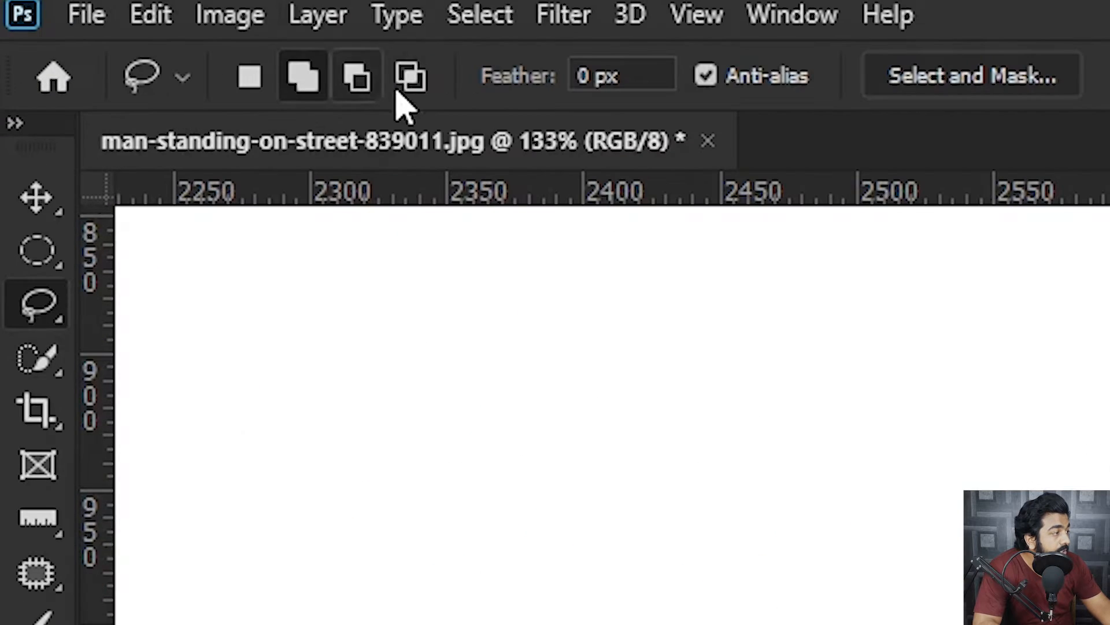
- In subtract-from-selection mode, lasso away the background area and the front part of the forehead from the selection
{"action": "left_click", "coordinate": [354, 84]}
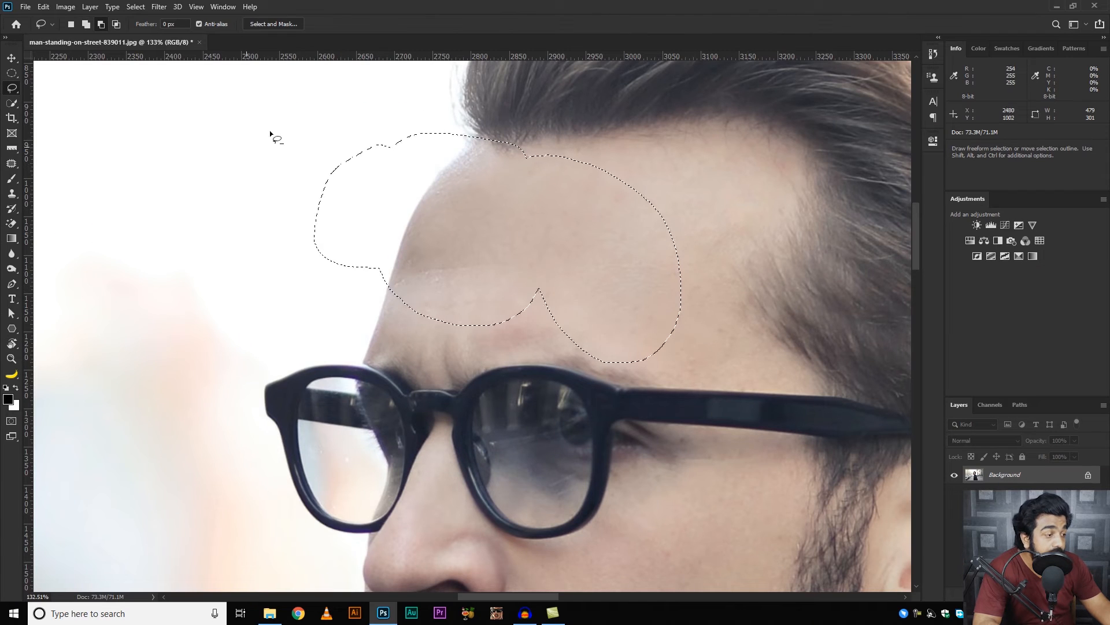
{"action": "left_click_drag", "start_coordinate": [392, 134], "coordinate": [512, 196]}
{"action": "left_click_drag", "start_coordinate": [527, 261], "coordinate": [423, 289]}
{"action": "mouse_move", "coordinate": [334, 306]}
{"action": "left_mouse_down"}
{"action": "mouse_move", "coordinate": [251, 296]}
{"action": "mouse_move", "coordinate": [244, 202]}
{"action": "mouse_move", "coordinate": [277, 178]}
{"action": "left_mouse_up"}
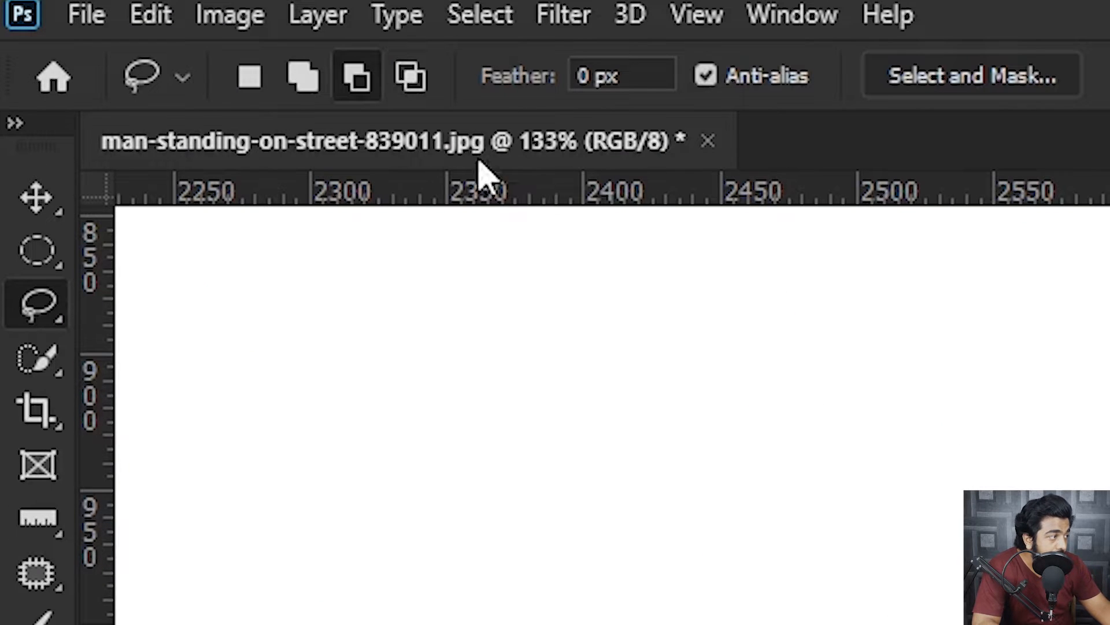
- Intersect the selection with a lassoed rounded area across the upper forehead, leaving about 280 by 122 px selected
{"action": "left_click", "coordinate": [411, 76]}
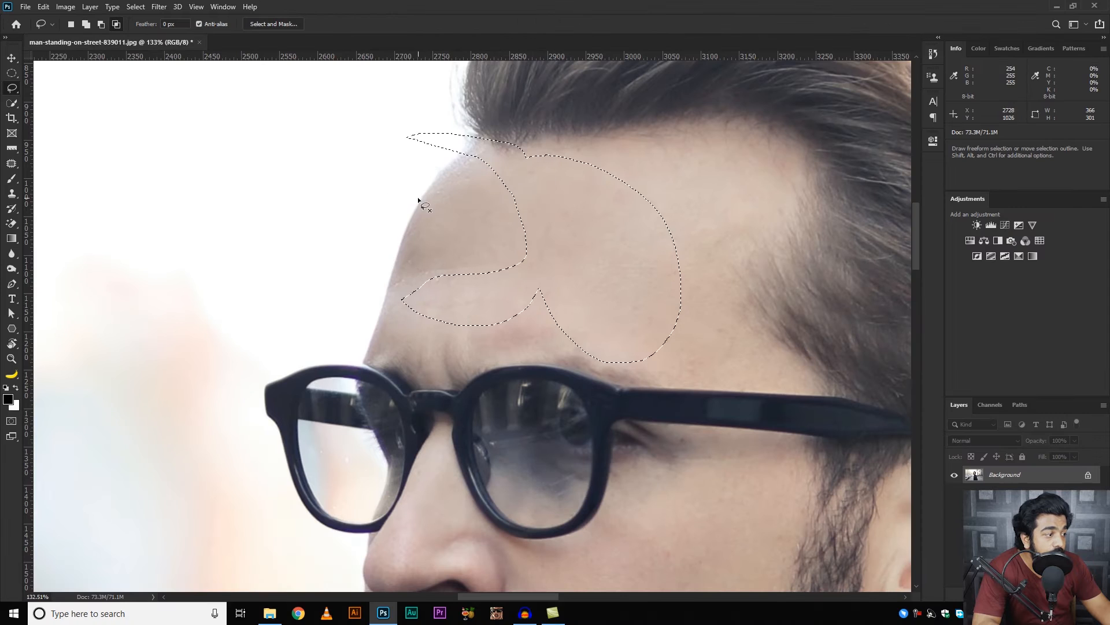
{"action": "mouse_move", "coordinate": [459, 144]}
{"action": "left_mouse_down"}
{"action": "mouse_move", "coordinate": [640, 227]}
{"action": "mouse_move", "coordinate": [431, 206]}
{"action": "left_mouse_up"}
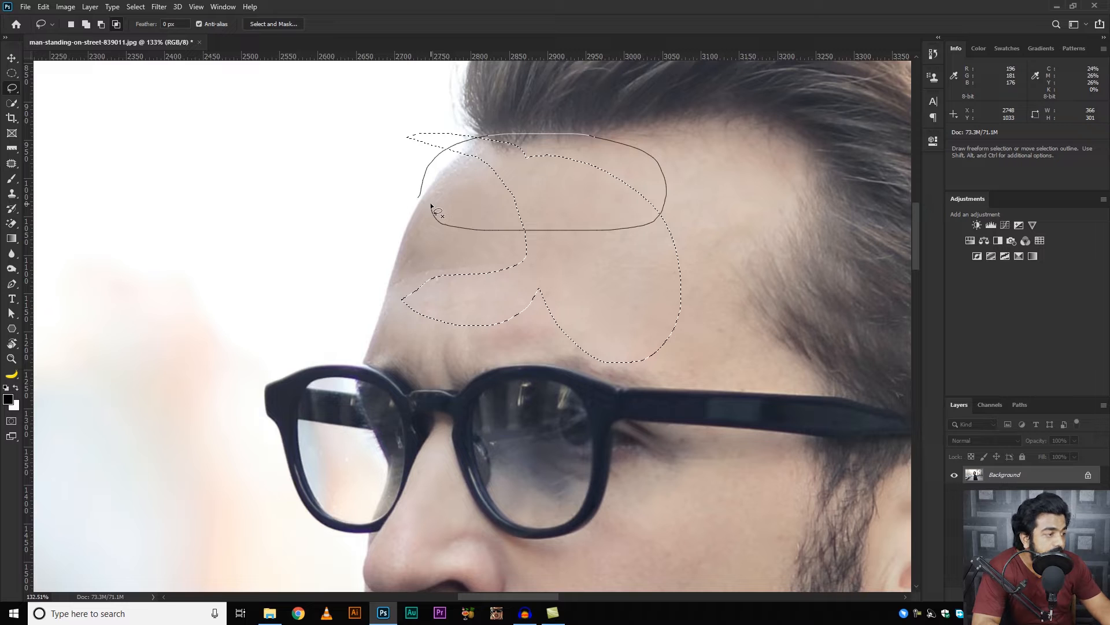
{"action": "left_click_drag", "start_coordinate": [431, 206], "coordinate": [431, 205]}
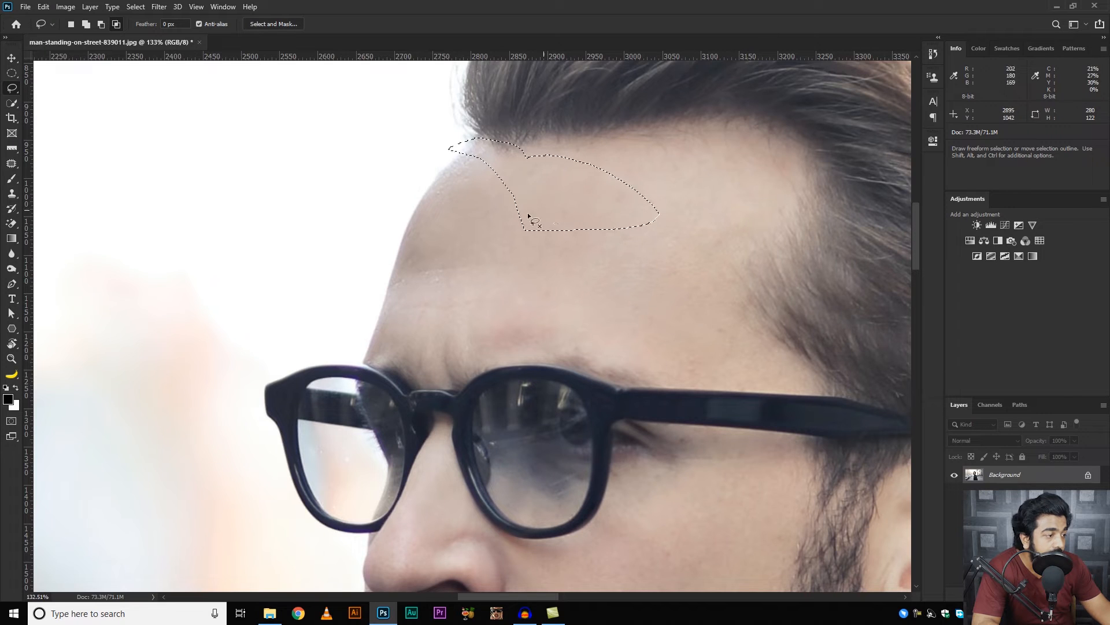
- Add freehand lasso areas at the front of the forehead to the selection, extending it to about 291 by 175 px
{"action": "mouse_move", "coordinate": [502, 216]}
{"action": "left_mouse_down"}
{"action": "mouse_move", "coordinate": [527, 154]}
{"action": "mouse_move", "coordinate": [594, 150]}
{"action": "mouse_move", "coordinate": [689, 205]}
{"action": "mouse_move", "coordinate": [586, 268]}
{"action": "mouse_move", "coordinate": [507, 220]}
{"action": "left_mouse_up"}
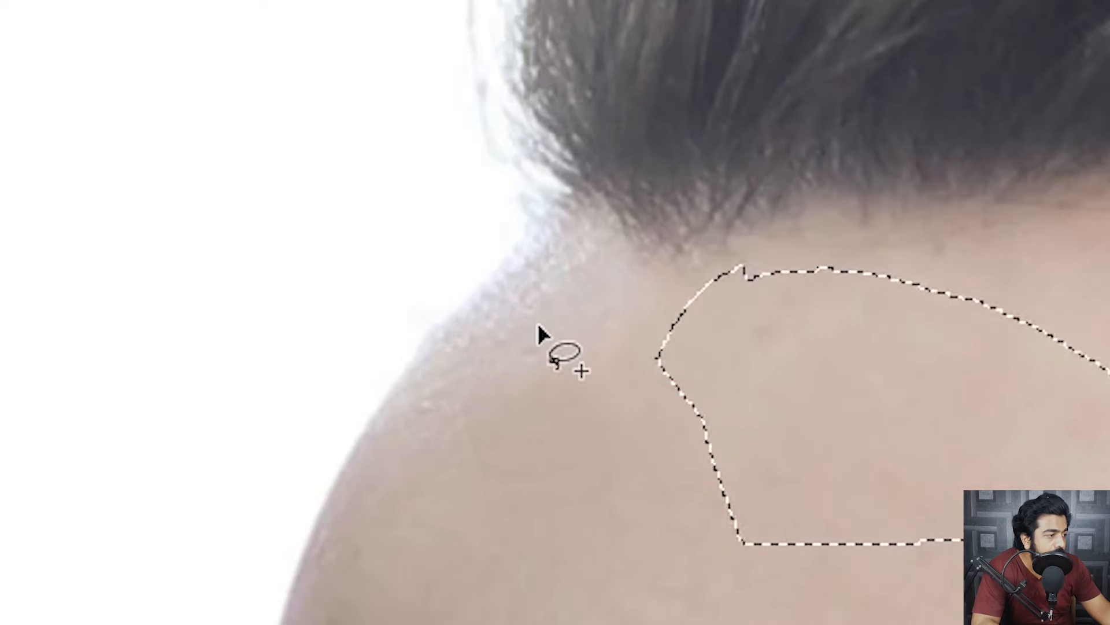
{"action": "mouse_move", "coordinate": [457, 162]}
{"action": "left_mouse_down"}
{"action": "mouse_move", "coordinate": [570, 226]}
{"action": "mouse_move", "coordinate": [462, 164]}
{"action": "left_mouse_up"}
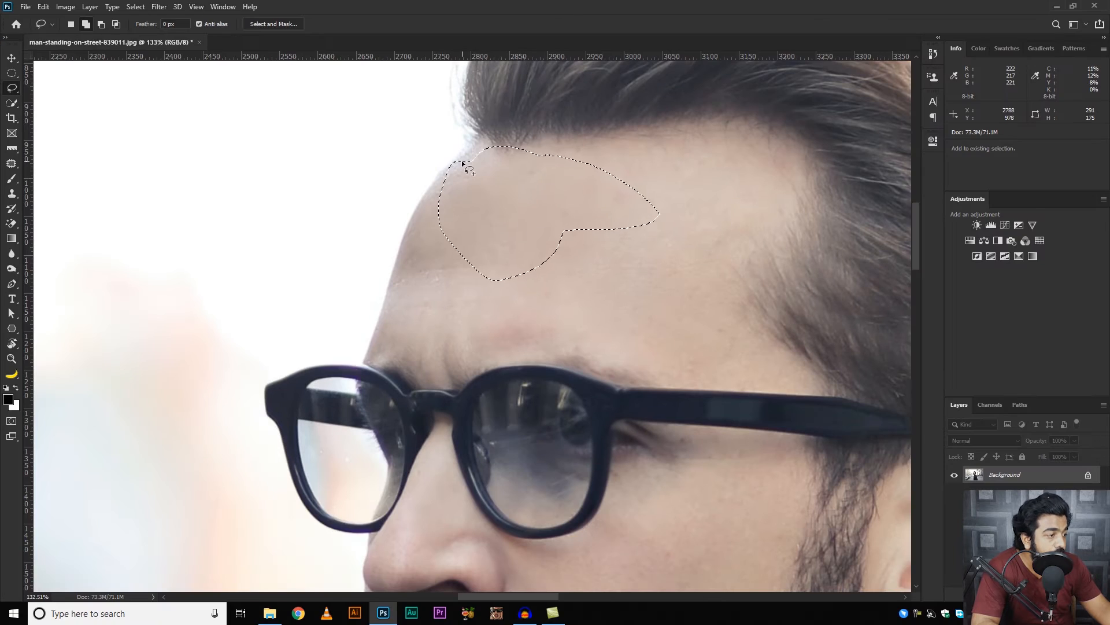
- Subtract a freehand area at the front of the forehead from the selection, reducing it to about 215 by 166 px
{"action": "key", "text": "alt+shift"}
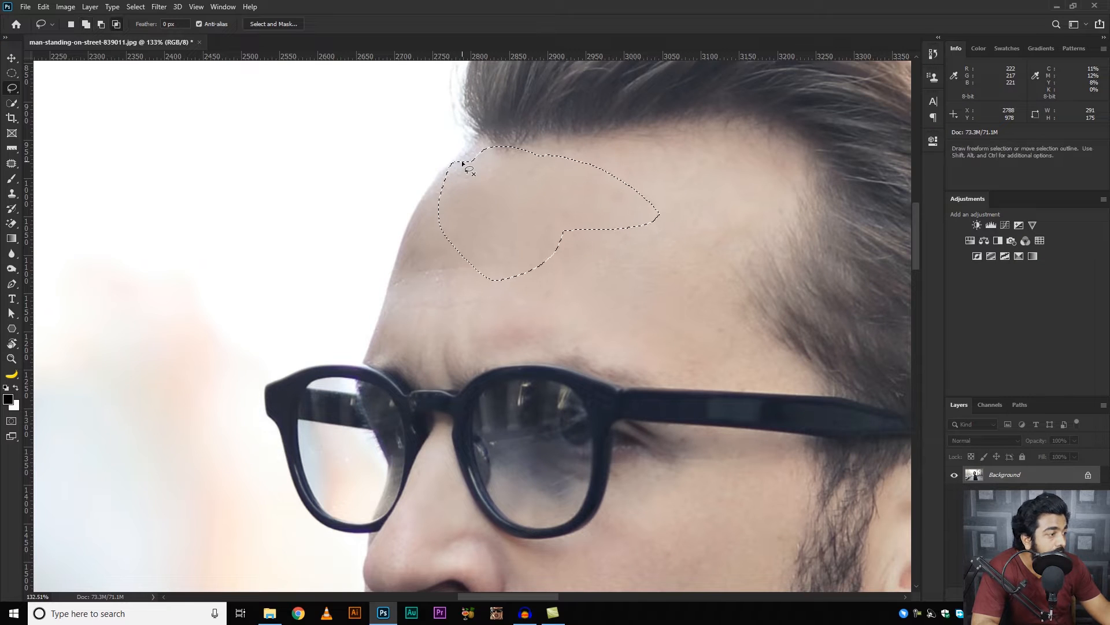
{"action": "key", "text": "alt"}
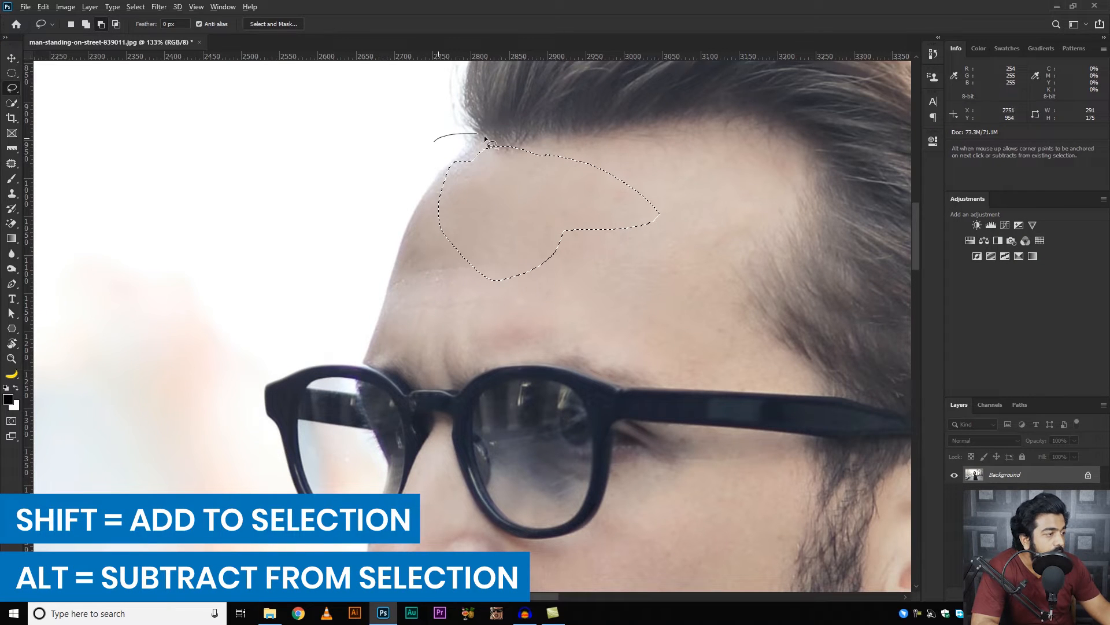
{"action": "mouse_move", "coordinate": [492, 295]}
{"action": "left_mouse_down"}
{"action": "mouse_move", "coordinate": [457, 282]}
{"action": "mouse_move", "coordinate": [412, 165]}
{"action": "left_mouse_up"}
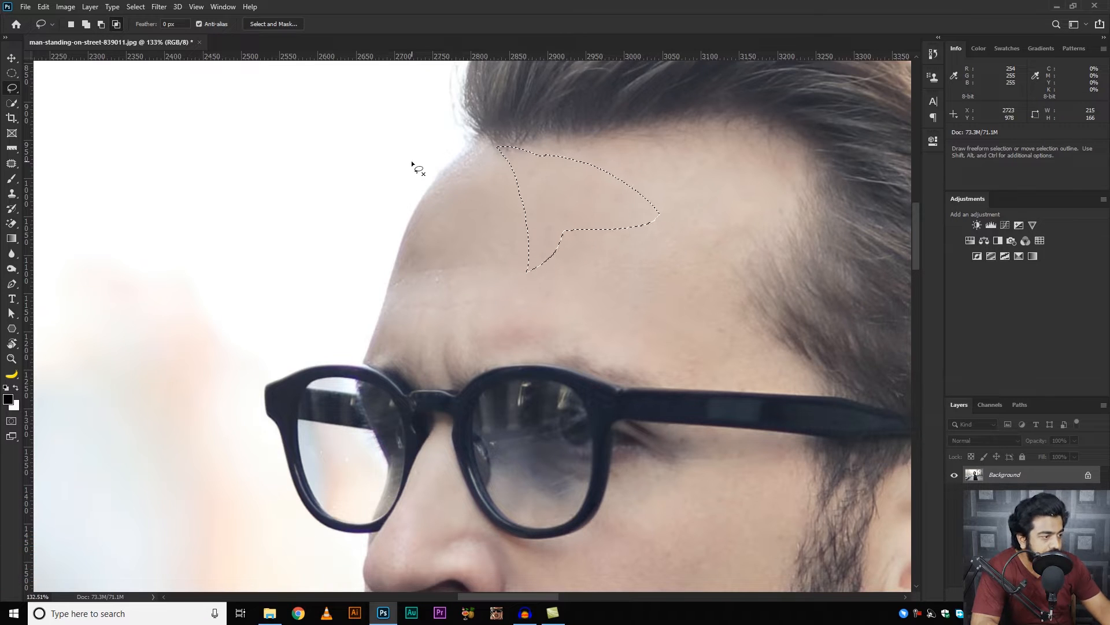
- Switch to the Polygonal Lasso tool and clear the existing forehead selection
{"action": "right_click", "coordinate": [17, 88]}
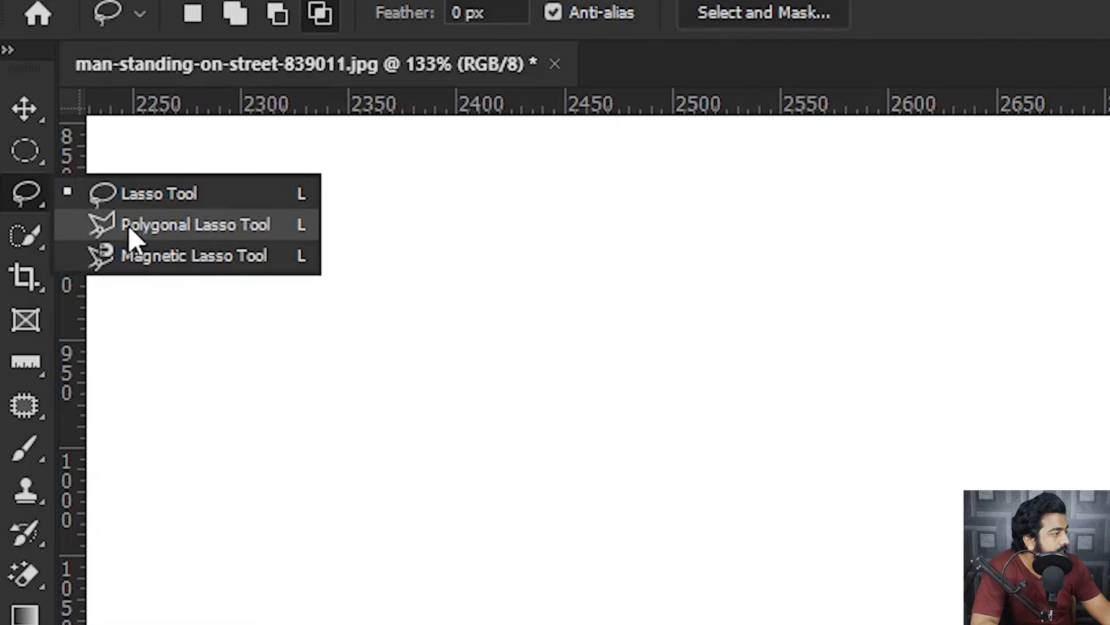
{"action": "left_click", "coordinate": [210, 224]}
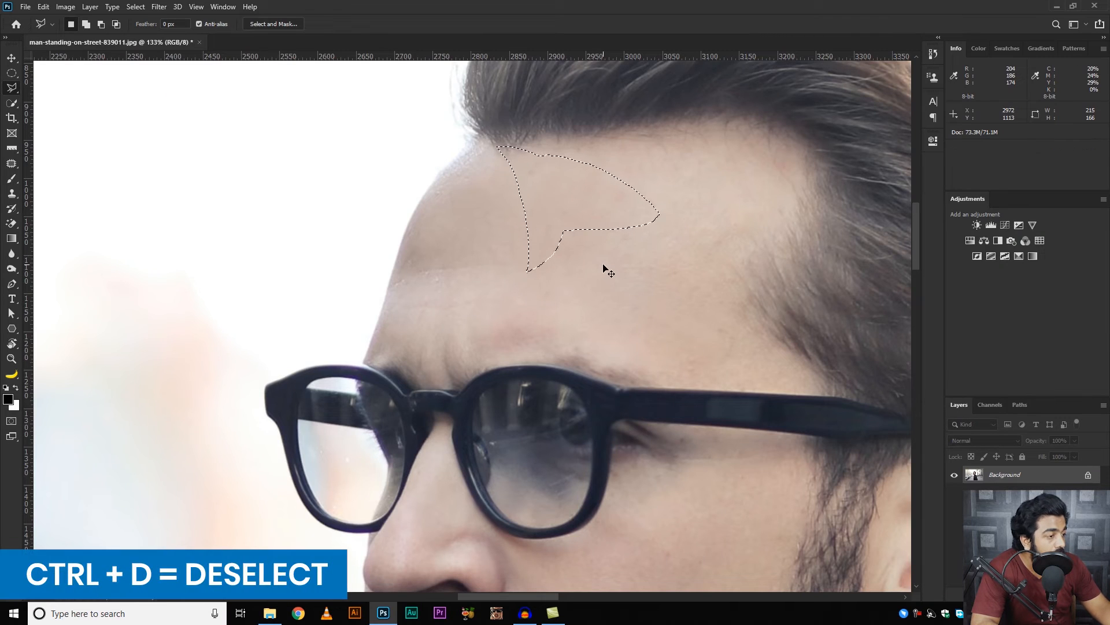
{"action": "key", "text": "ctrl+d"}
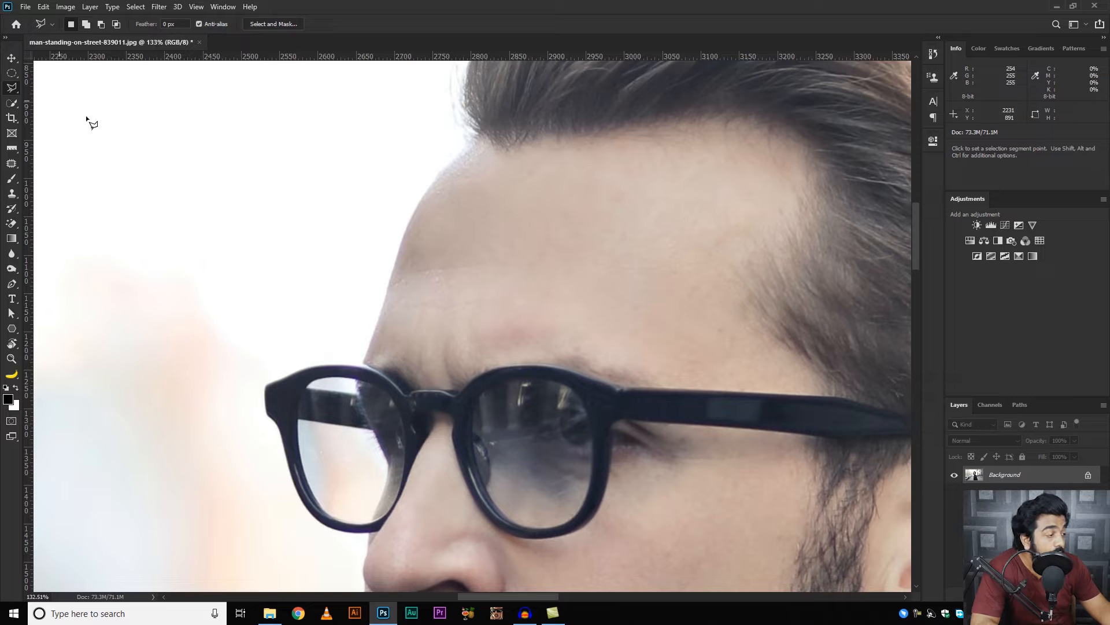
- Outline the front of the forehead from the glasses up to the hairline with straight lasso segments, selecting an area about 144 by 285 px
{"action": "key", "text": "space"}
{"action": "left_click_drag", "start_coordinate": [400, 322], "coordinate": [480, 241]}
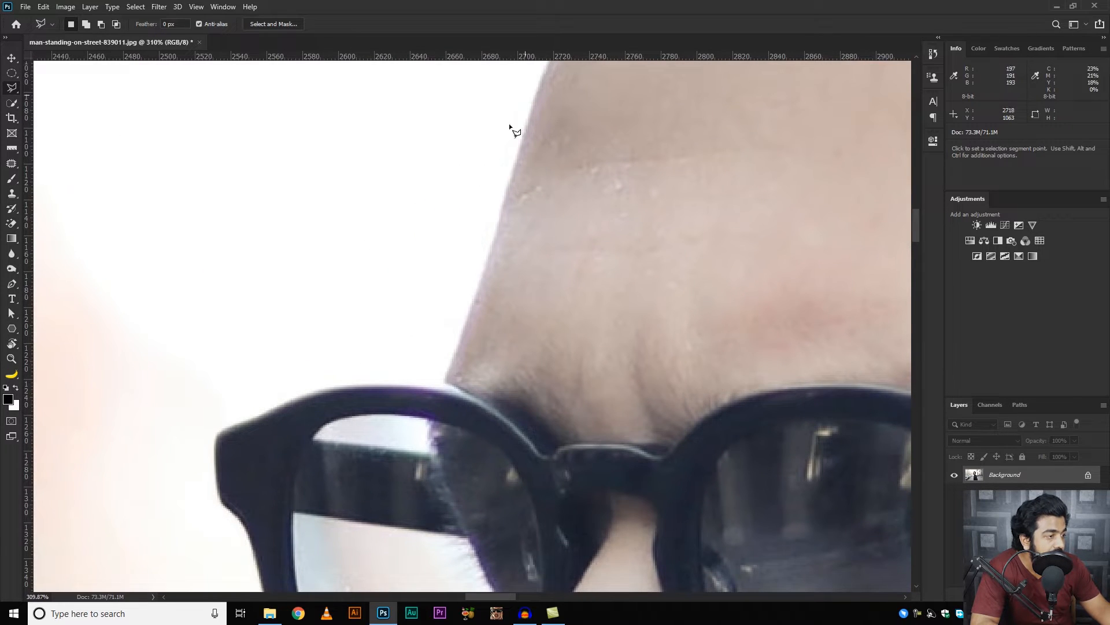
{"action": "left_click", "coordinate": [445, 380]}
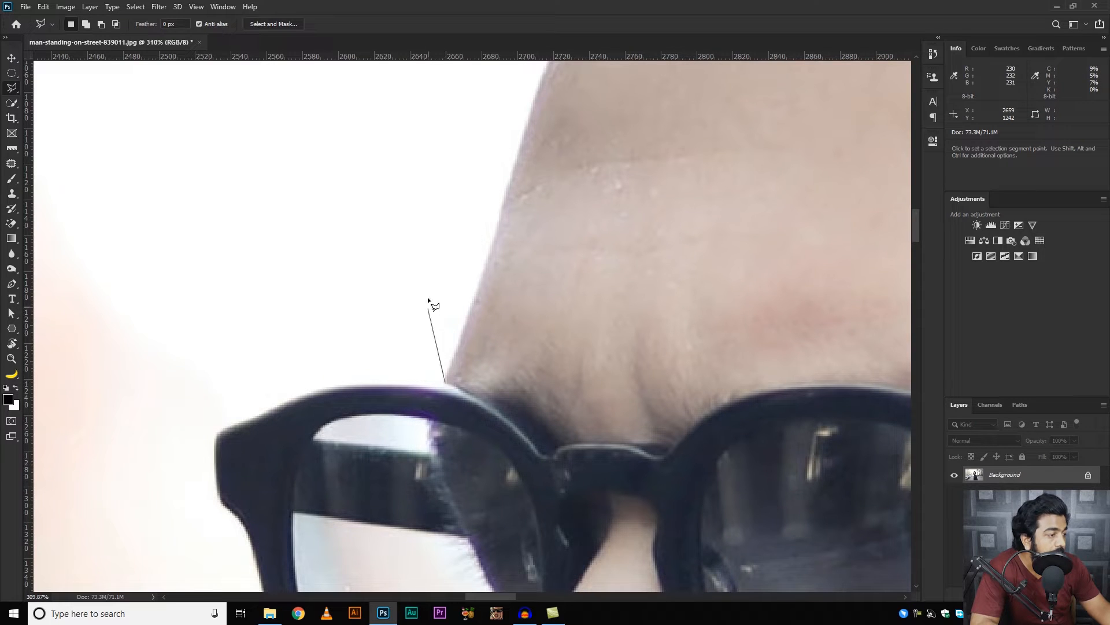
{"action": "left_click", "coordinate": [450, 179]}
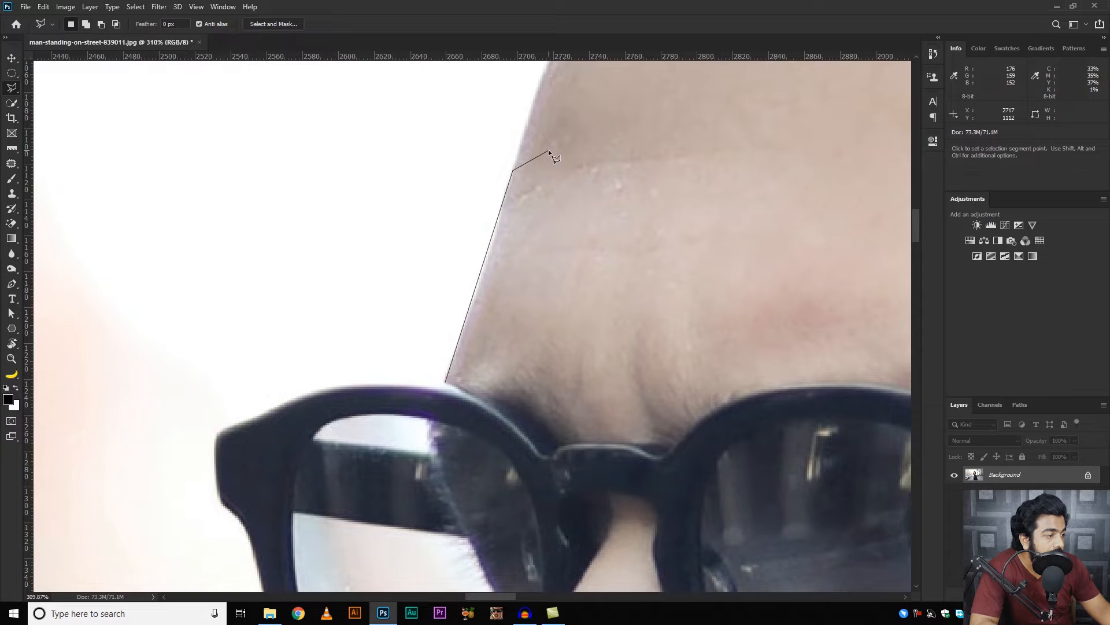
{"action": "left_click_drag", "start_coordinate": [554, 119], "coordinate": [504, 362]}
{"action": "left_click", "coordinate": [499, 302]}
{"action": "left_click", "coordinate": [573, 187]}
{"action": "left_click", "coordinate": [652, 118]}
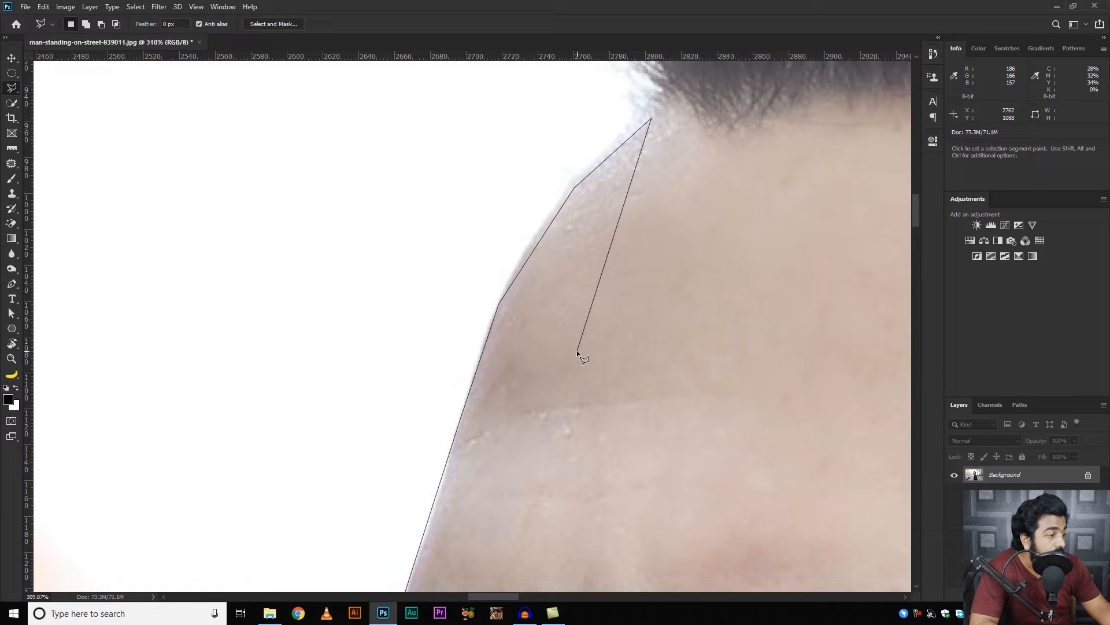
{"action": "double_click", "coordinate": [619, 327]}
{"action": "scroll", "coordinate": [671, 339], "scroll_direction": "down", "scroll_amount": 1}
{"action": "scroll", "coordinate": [672, 339], "scroll_direction": "down", "scroll_amount": 2}
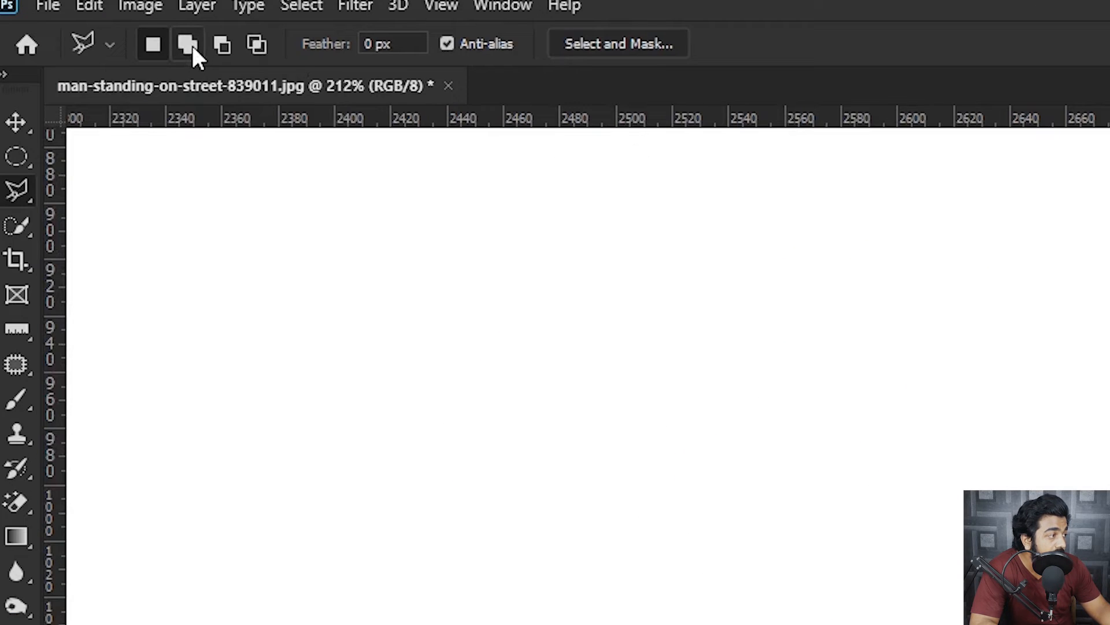
- Add a polygonal area with angle-constrained segments to the forehead selection, widening it to about 175 by 285 px, and then deselect everything
{"action": "left_click", "coordinate": [192, 46]}
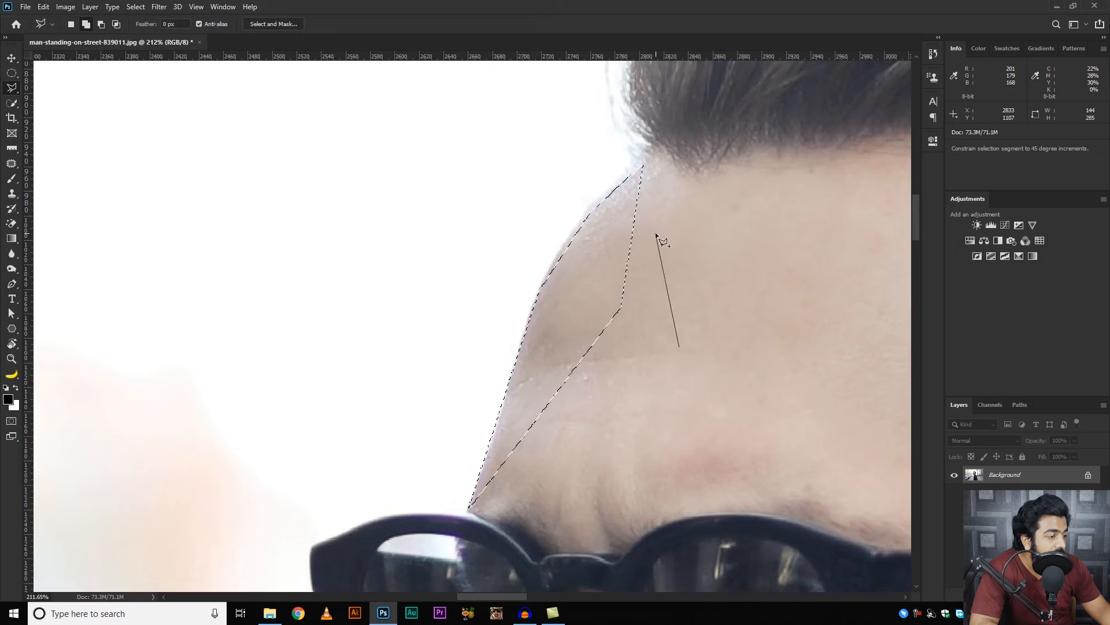
{"action": "left_click", "coordinate": [648, 220], "text": "shift"}
{"action": "left_click", "coordinate": [609, 221], "text": "shift"}
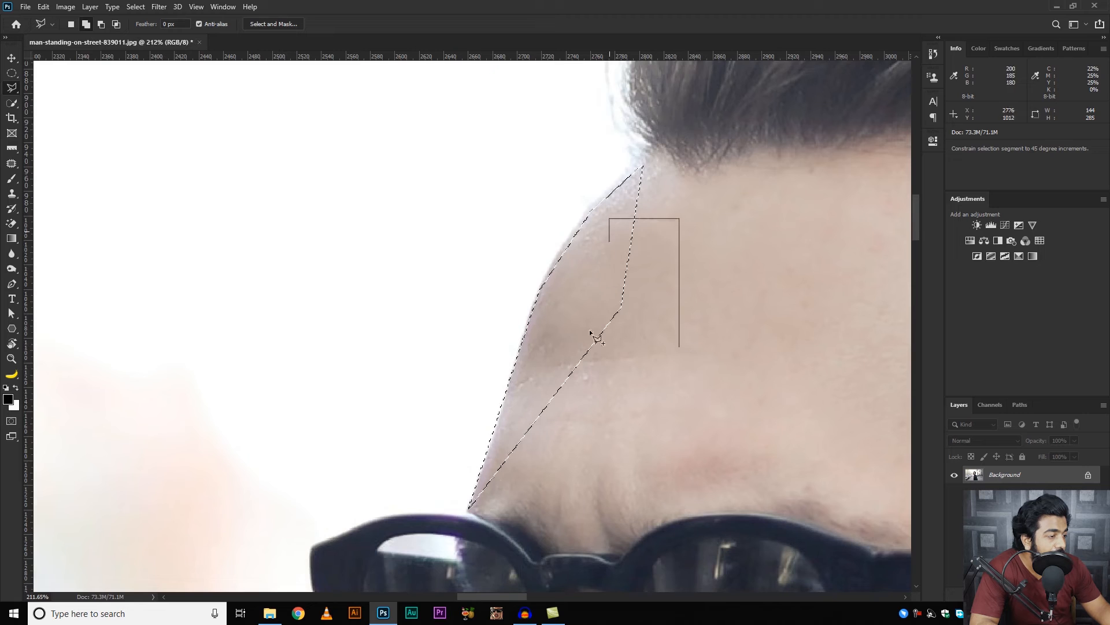
{"action": "double_click", "coordinate": [680, 346]}
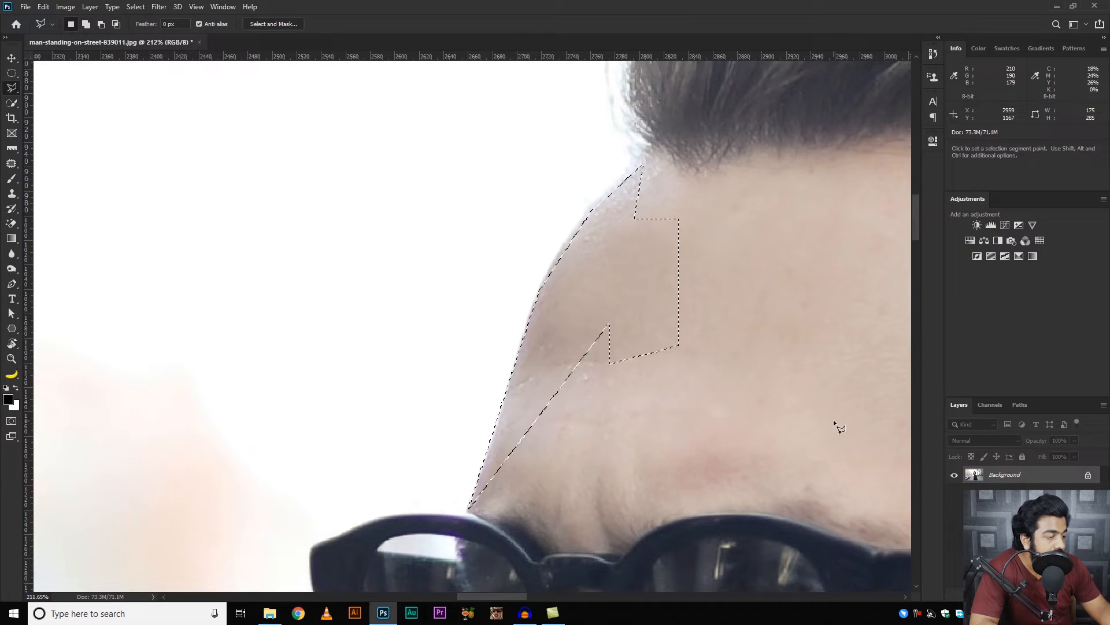
{"action": "key", "text": "ctrl+d"}
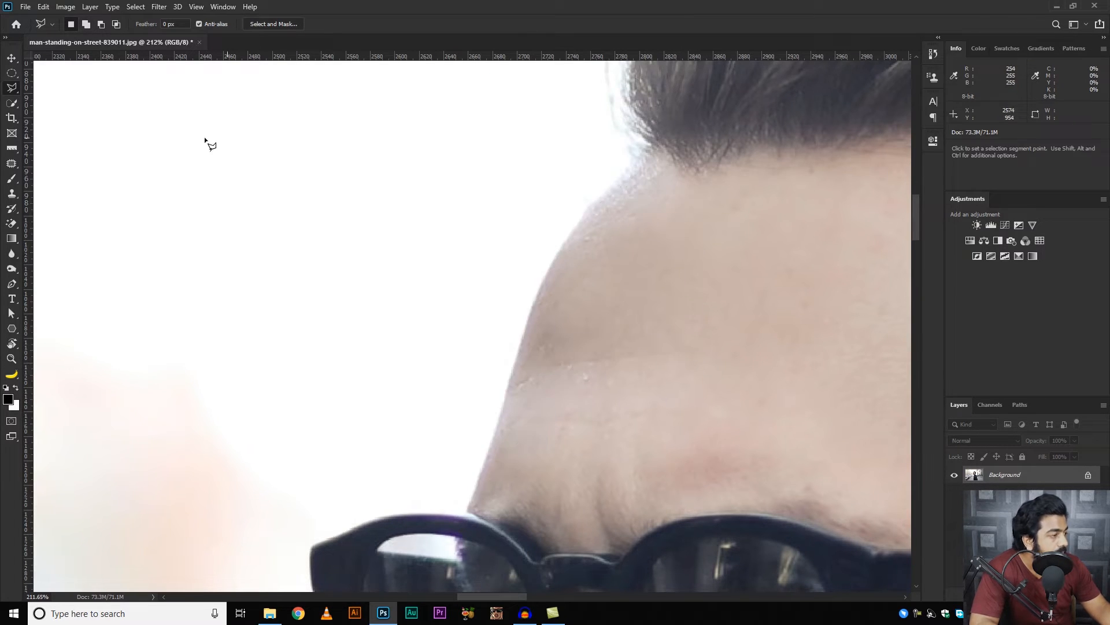
- Trace the front edge of the forehead upward from the glasses frame with the Magnetic Lasso tool
{"action": "right_click", "coordinate": [10, 93]}
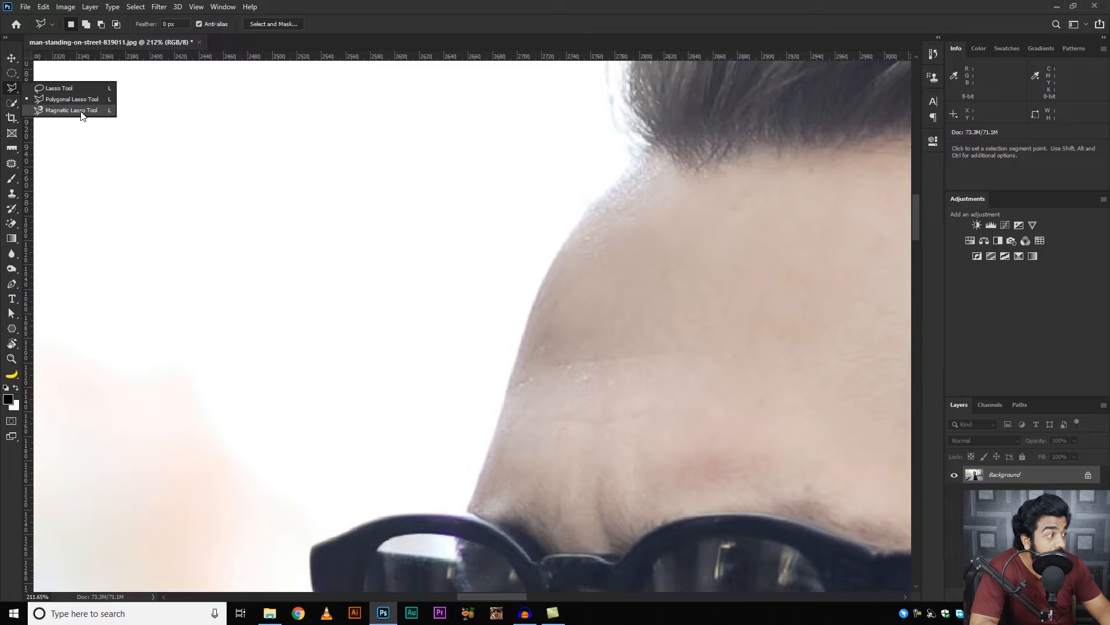
{"action": "left_click", "coordinate": [81, 111]}
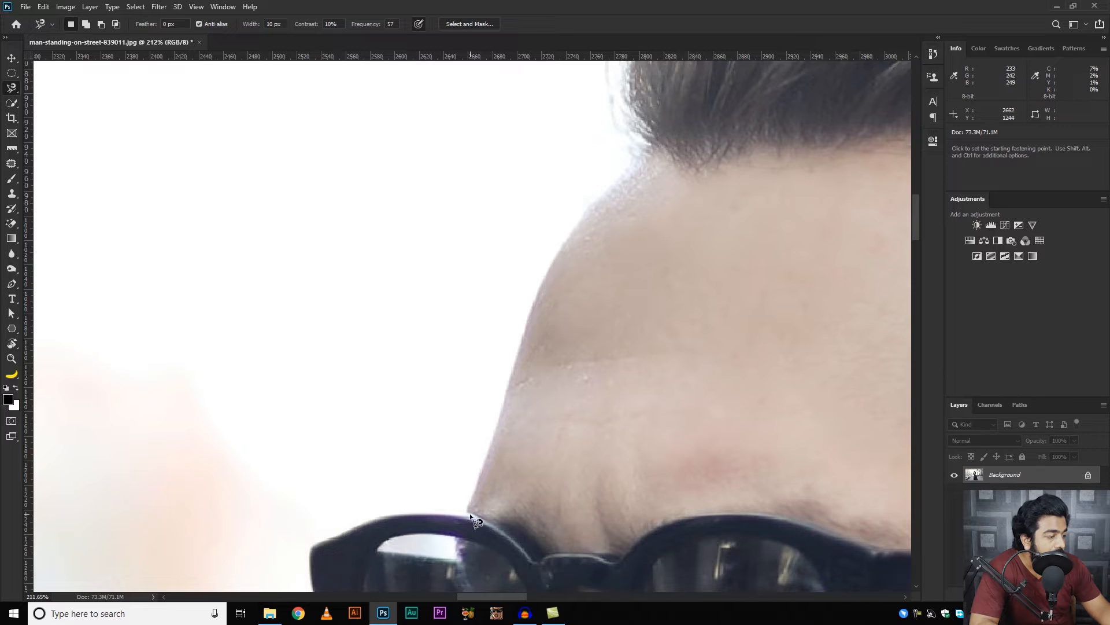
{"action": "scroll", "coordinate": [473, 519], "scroll_direction": "up", "scroll_amount": 3}
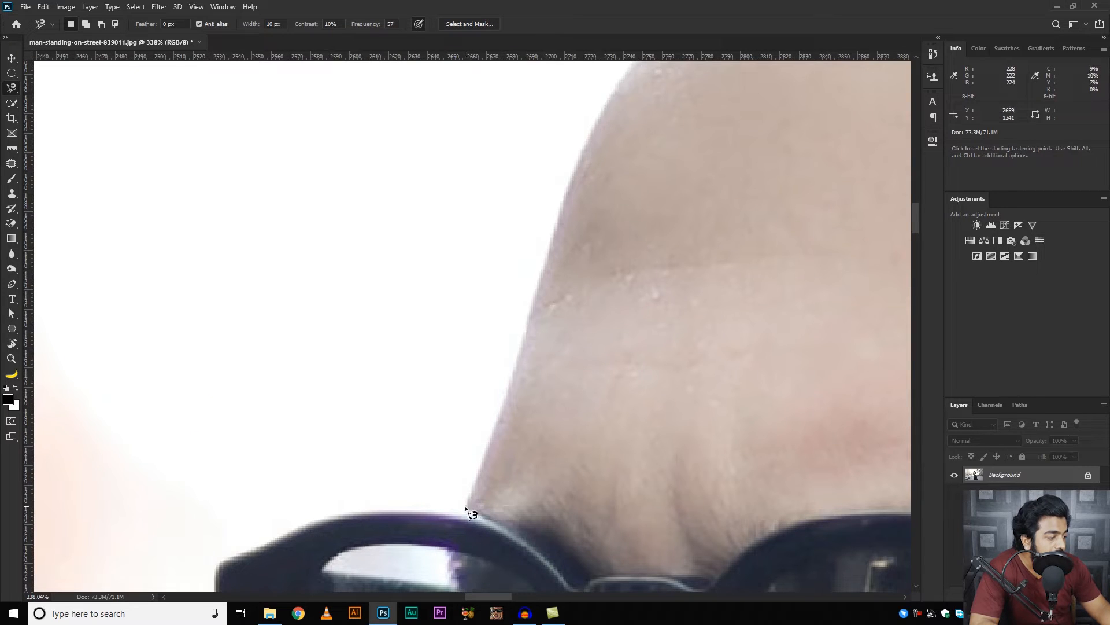
{"action": "left_click", "coordinate": [466, 510]}
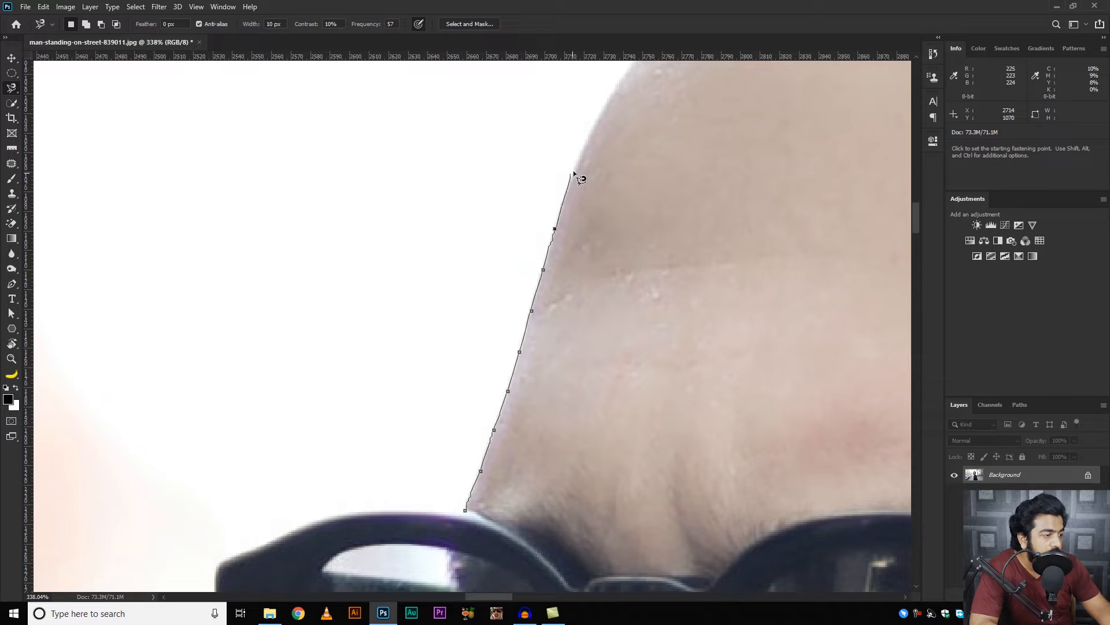
{"action": "left_click", "coordinate": [466, 511]}
{"action": "key", "text": "z"}
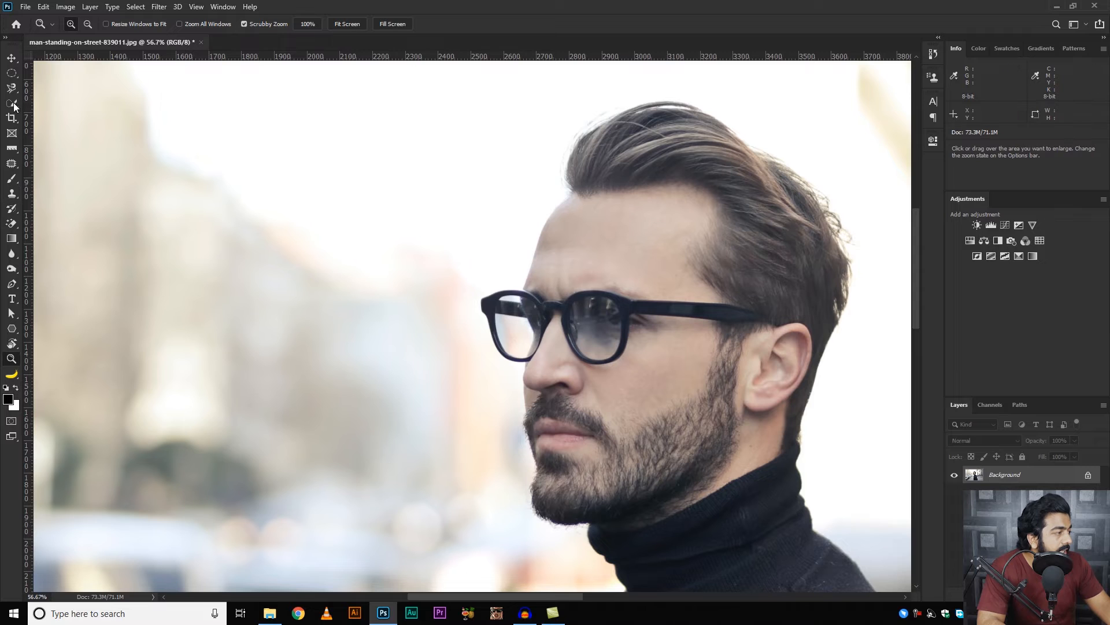
- Select the whole man automatically with the Object Selection tool's Select Subject command
{"action": "right_click", "coordinate": [12, 104]}
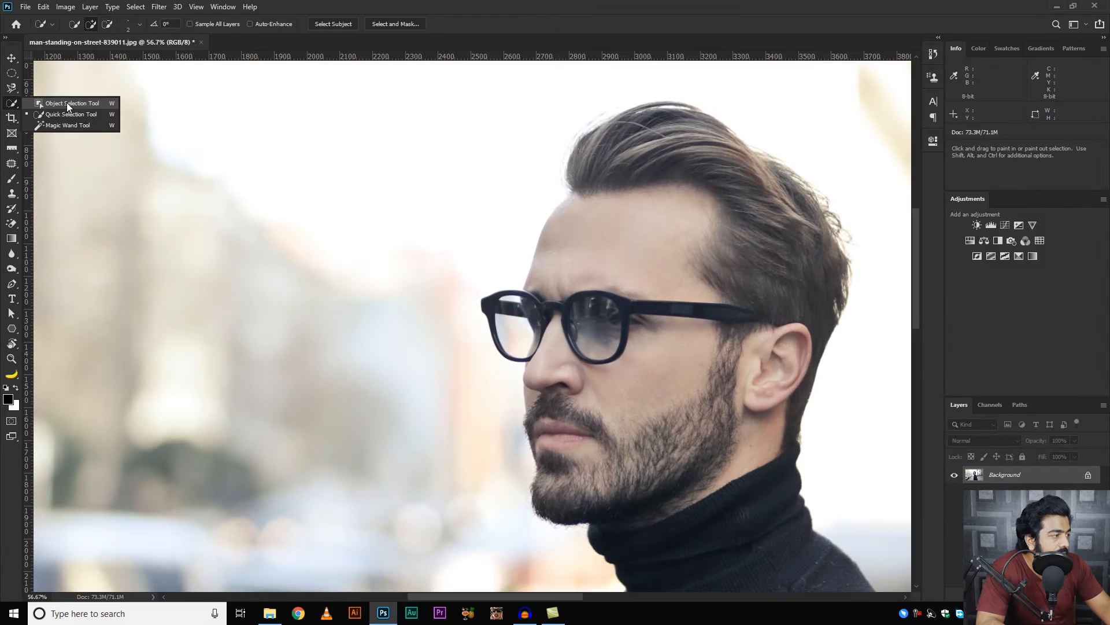
{"action": "left_click", "coordinate": [67, 103]}
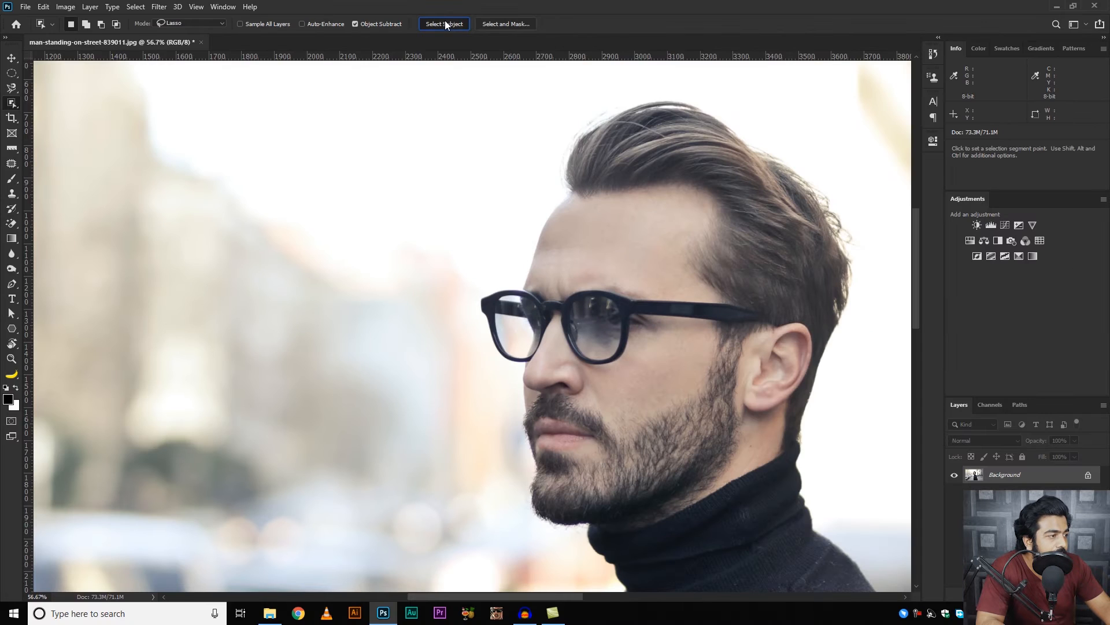
{"action": "left_click", "coordinate": [445, 24]}
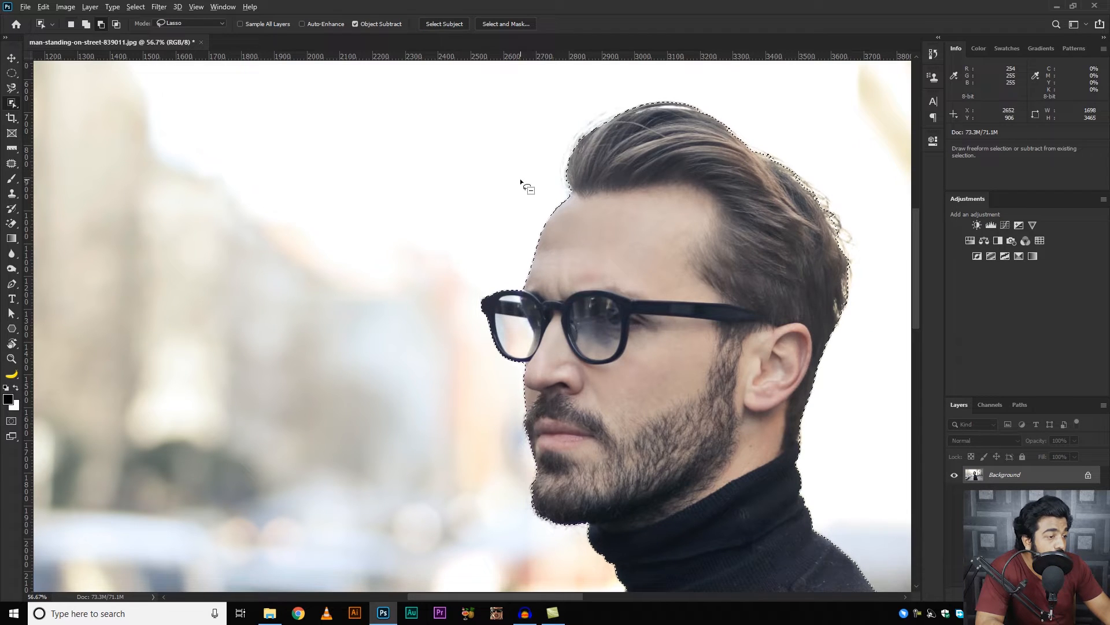
- Examine how closely the subject selection follows the man's hair, face, glasses and body
{"action": "key", "text": "ctrl+0"}
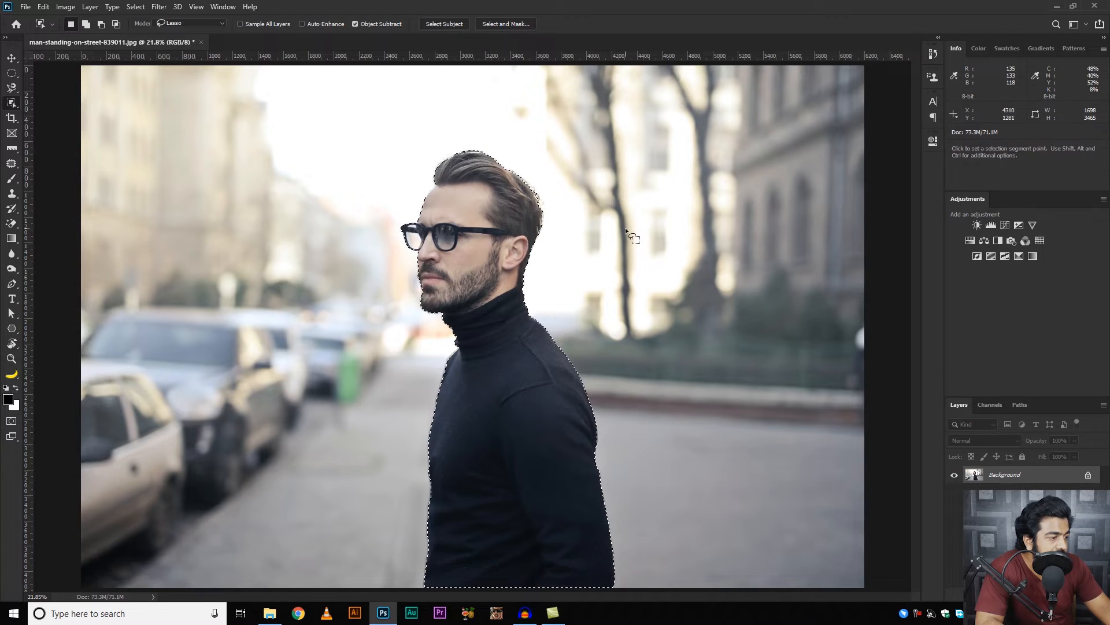
{"action": "scroll", "coordinate": [420, 226], "scroll_direction": "up", "scroll_amount": 5}
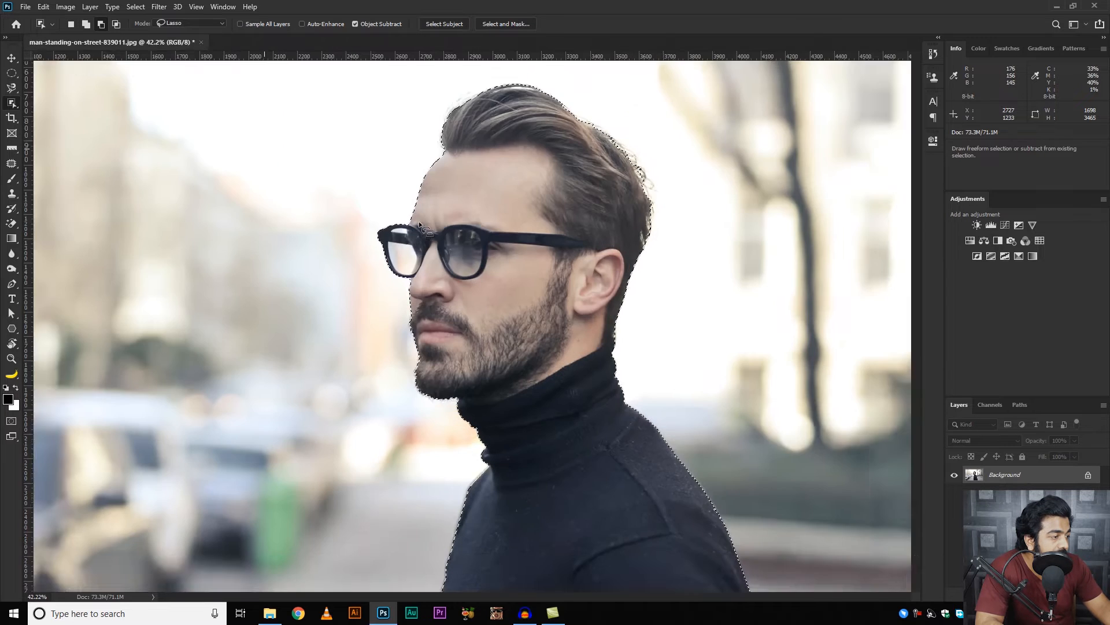
{"action": "scroll", "coordinate": [391, 197], "scroll_direction": "up", "scroll_amount": 6}
{"action": "left_click_drag", "start_coordinate": [407, 319], "coordinate": [425, 81]}
{"action": "left_click_drag", "start_coordinate": [555, 322], "coordinate": [560, 109]}
{"action": "left_click_drag", "start_coordinate": [676, 320], "coordinate": [359, 333]}
{"action": "left_click_drag", "start_coordinate": [359, 312], "coordinate": [636, 451]}
{"action": "left_click_drag", "start_coordinate": [347, 243], "coordinate": [621, 492]}
{"action": "left_click_drag", "start_coordinate": [368, 86], "coordinate": [411, 333]}
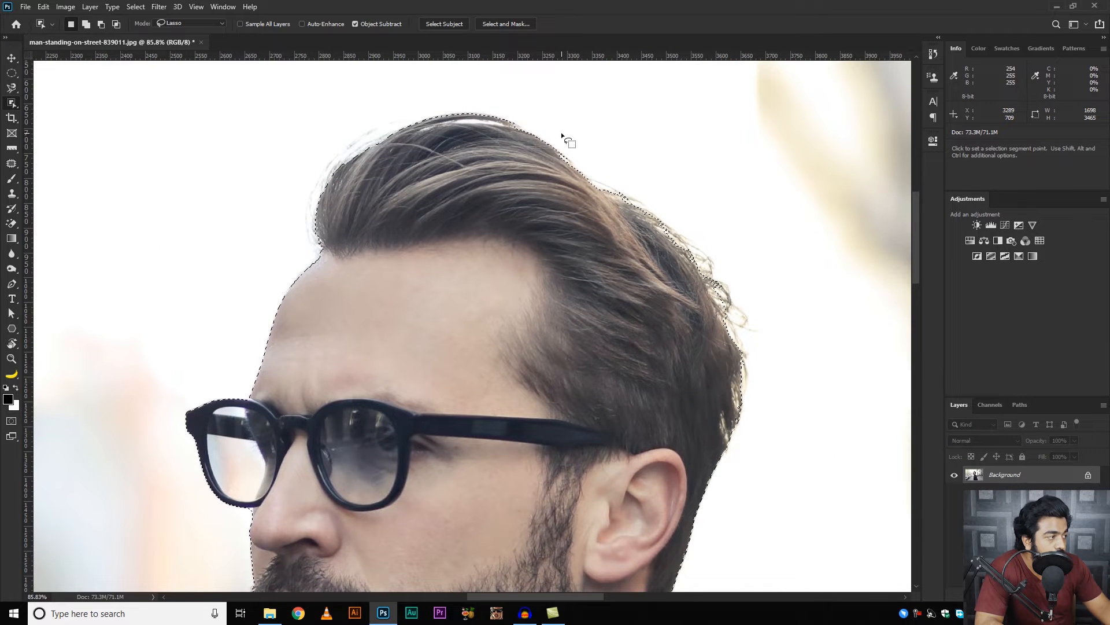
{"action": "scroll", "coordinate": [558, 199], "scroll_direction": "down", "scroll_amount": 2}
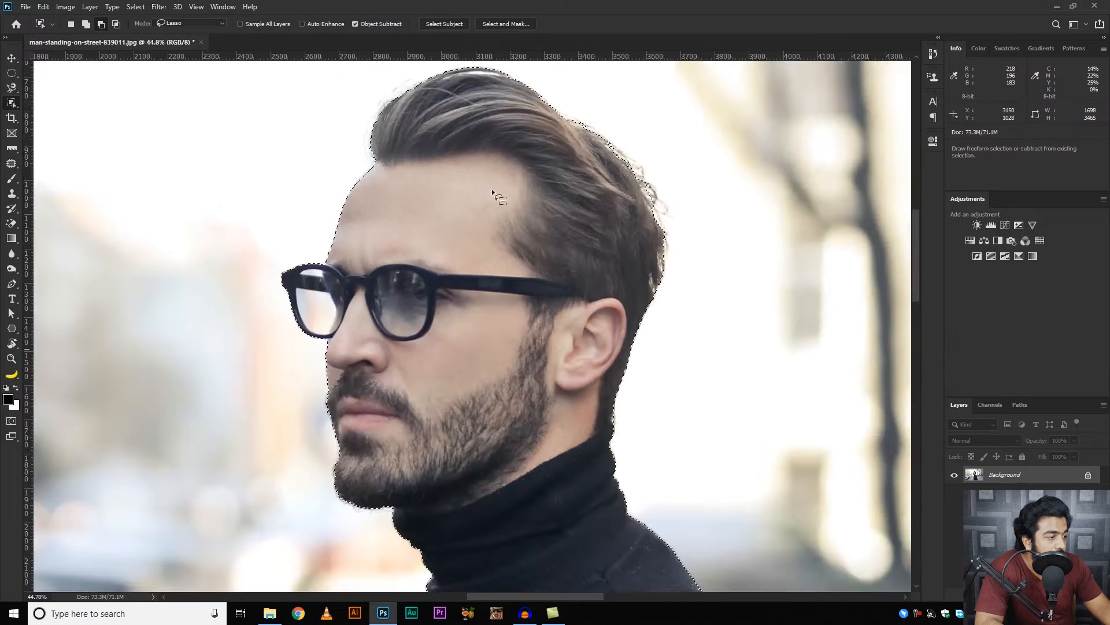
{"action": "scroll", "coordinate": [490, 188], "scroll_direction": "down", "scroll_amount": 2}
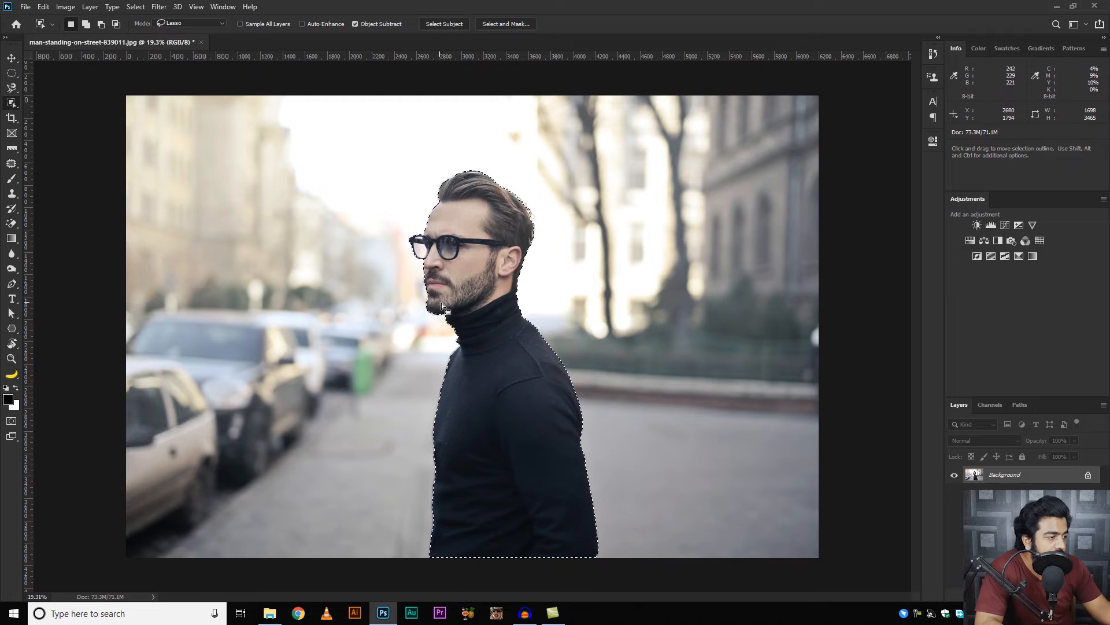
- Switch to the Quick Selection tool and clear the subject selection
{"action": "right_click", "coordinate": [12, 103]}
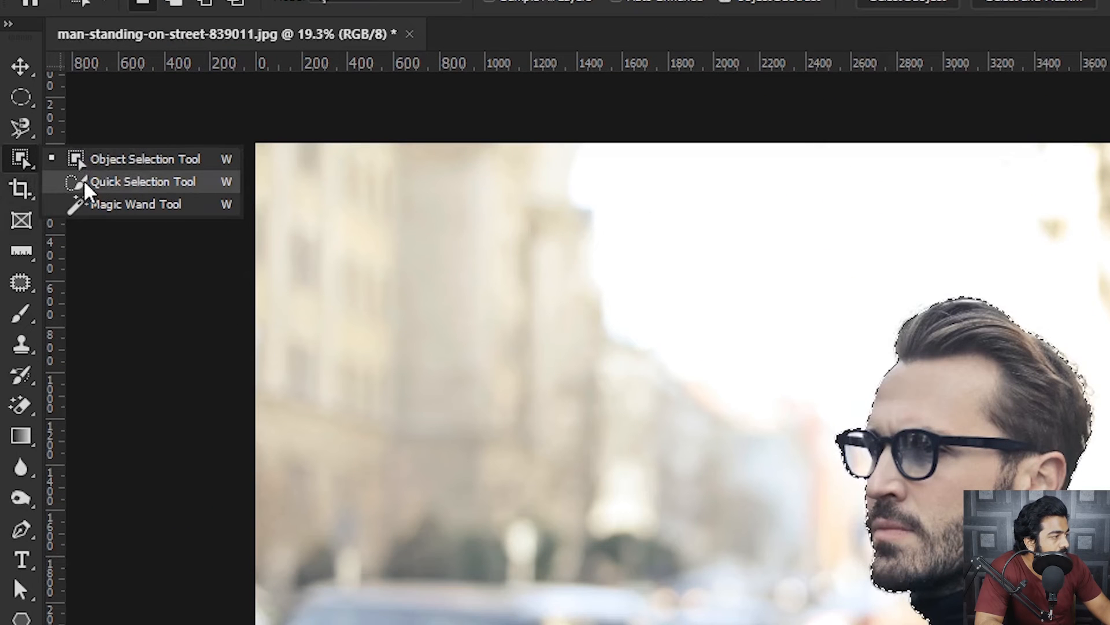
{"action": "left_click", "coordinate": [194, 188]}
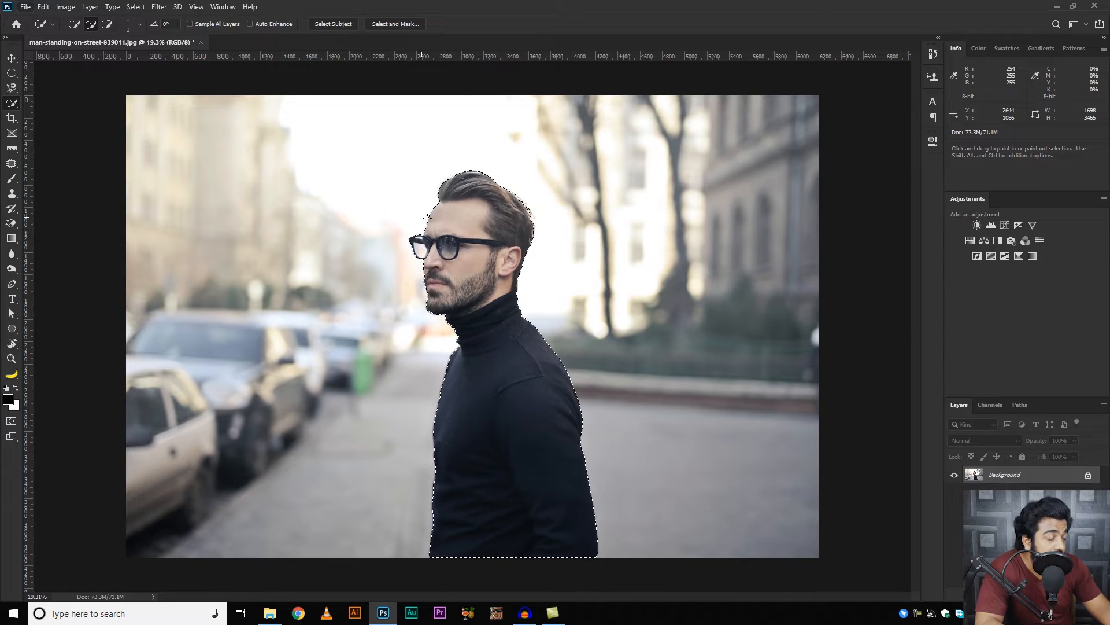
{"action": "scroll", "coordinate": [439, 200], "scroll_direction": "up", "scroll_amount": 2}
{"action": "scroll", "coordinate": [440, 200], "scroll_direction": "up", "scroll_amount": 2}
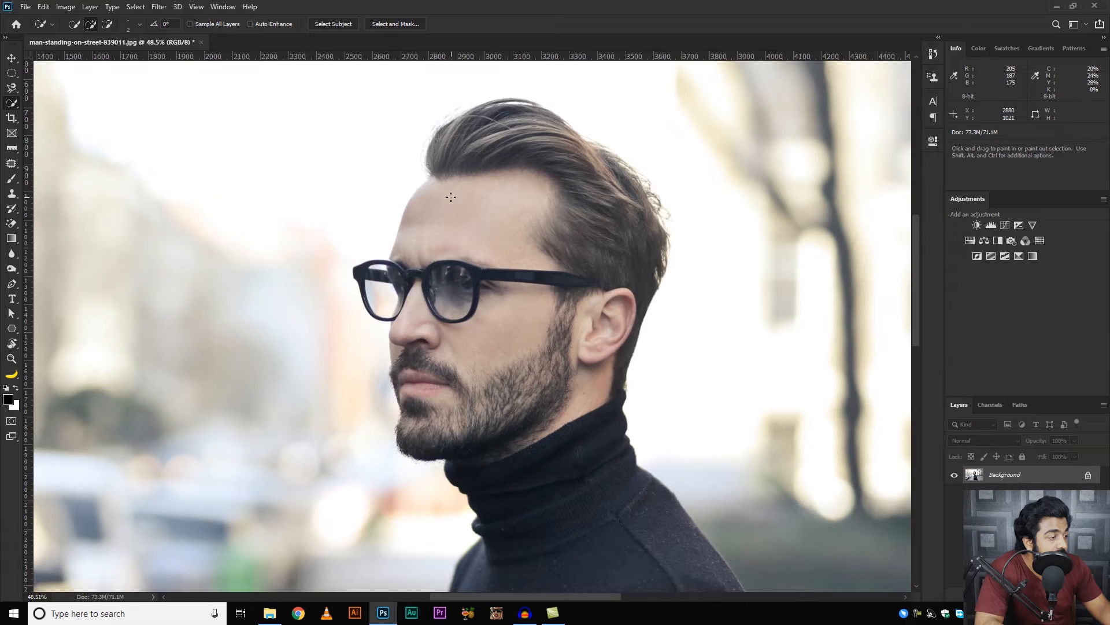
- Set the Quick Selection brush size to 55 px
{"action": "scroll", "coordinate": [425, 183], "scroll_direction": "up", "scroll_amount": 3}
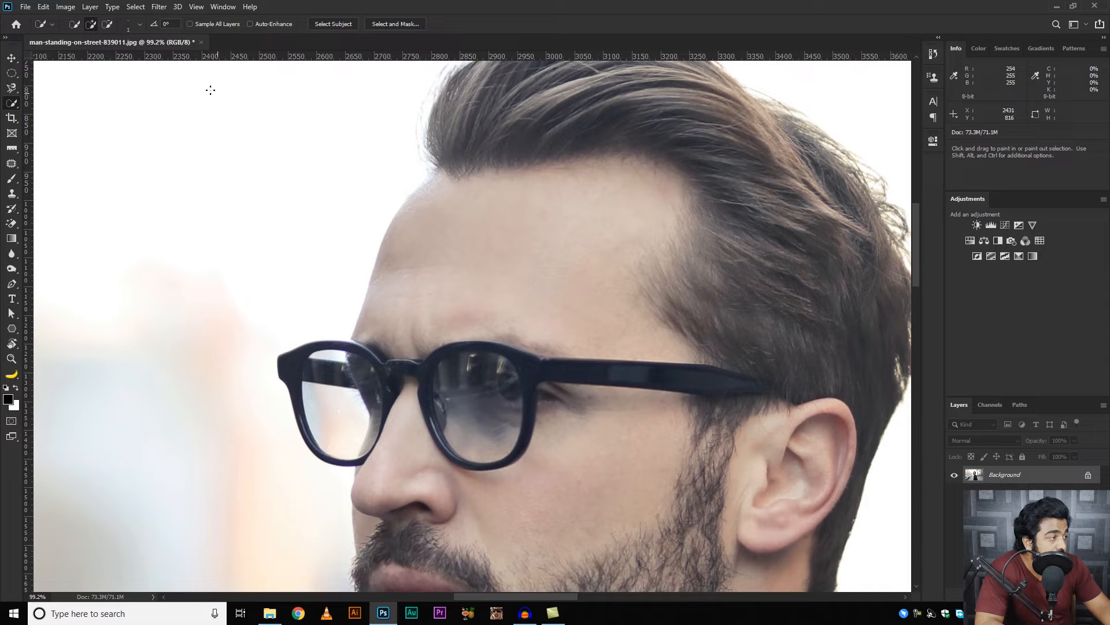
{"action": "left_click", "coordinate": [138, 25]}
{"action": "left_click_drag", "start_coordinate": [76, 57], "coordinate": [99, 59]}
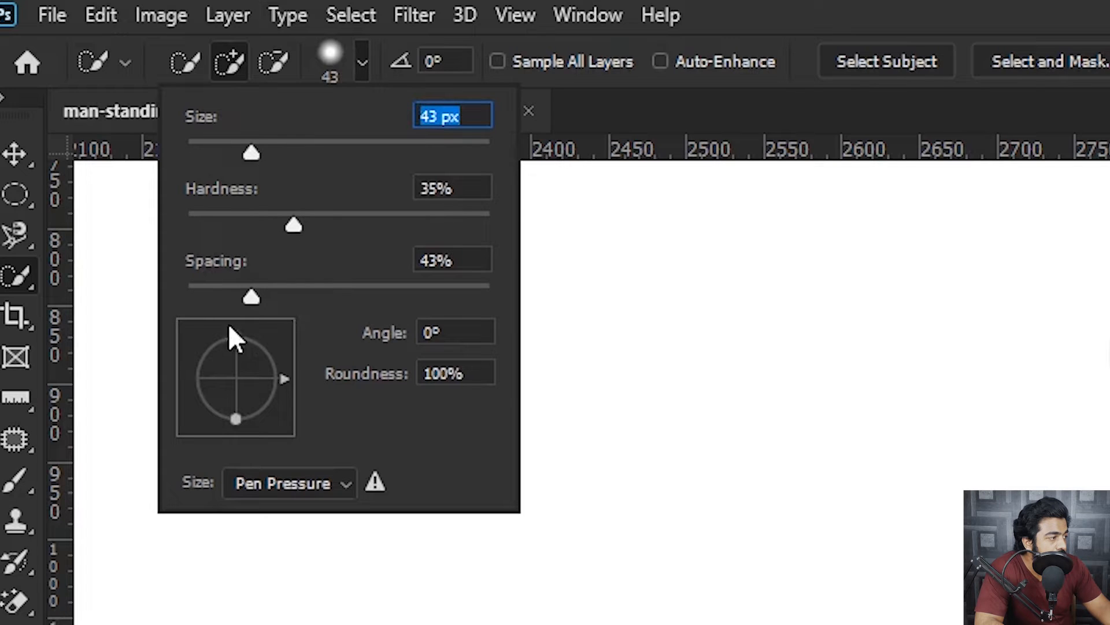
{"action": "mouse_move", "coordinate": [251, 152]}
{"action": "left_mouse_down"}
{"action": "mouse_move", "coordinate": [237, 154]}
{"action": "mouse_move", "coordinate": [269, 154]}
{"action": "left_mouse_up"}
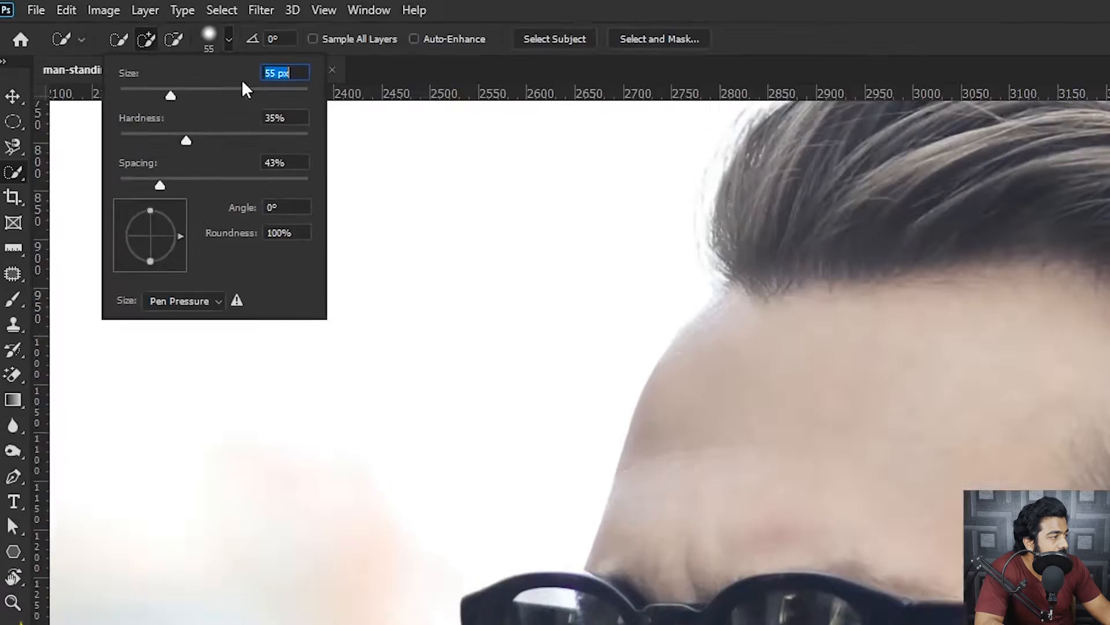
{"action": "key", "text": "Return"}
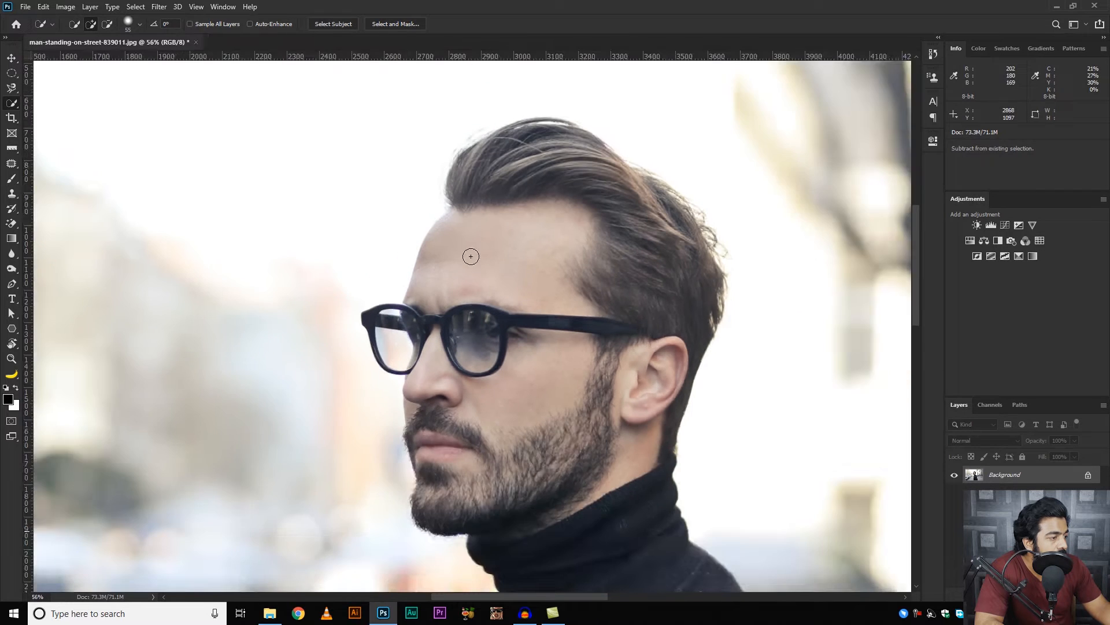
- Paint a quick selection over the man's face, hair, beard and neck down to the collar, about 1154 by 1330 px
{"action": "scroll", "coordinate": [470, 256], "scroll_direction": "up", "scroll_amount": 1}
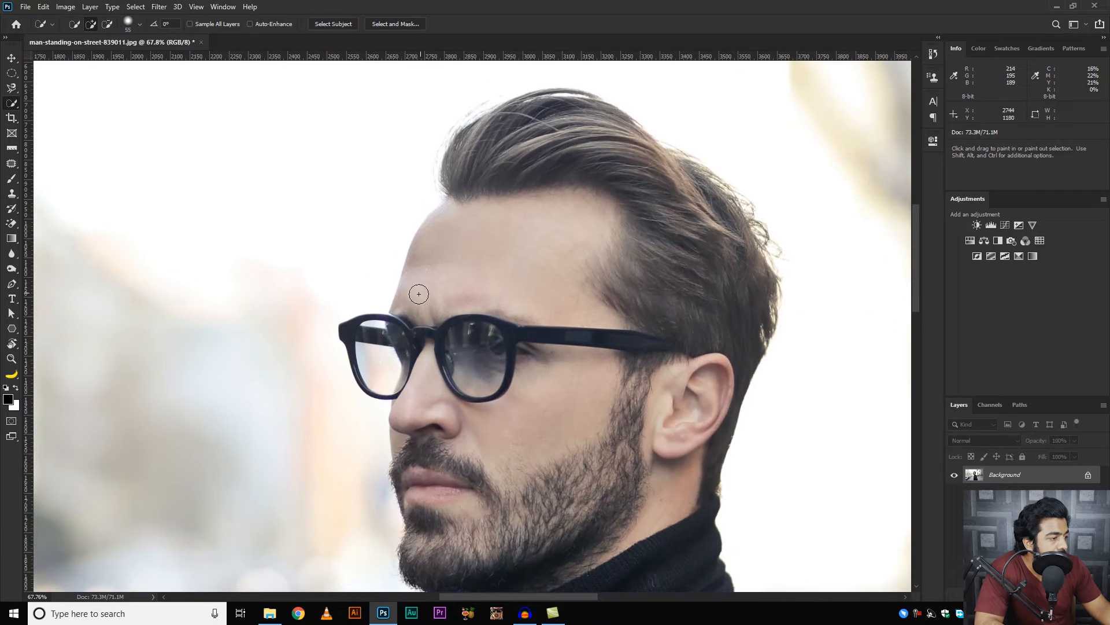
{"action": "mouse_move", "coordinate": [421, 265]}
{"action": "left_mouse_down"}
{"action": "mouse_move", "coordinate": [492, 140]}
{"action": "mouse_move", "coordinate": [595, 113]}
{"action": "mouse_move", "coordinate": [603, 225]}
{"action": "mouse_move", "coordinate": [676, 303]}
{"action": "mouse_move", "coordinate": [652, 366]}
{"action": "mouse_move", "coordinate": [623, 369]}
{"action": "mouse_move", "coordinate": [580, 446]}
{"action": "mouse_move", "coordinate": [490, 385]}
{"action": "mouse_move", "coordinate": [430, 382]}
{"action": "mouse_move", "coordinate": [380, 362]}
{"action": "mouse_move", "coordinate": [388, 346]}
{"action": "mouse_move", "coordinate": [434, 449]}
{"action": "mouse_move", "coordinate": [441, 505]}
{"action": "mouse_move", "coordinate": [450, 516]}
{"action": "mouse_move", "coordinate": [476, 496]}
{"action": "left_mouse_up"}
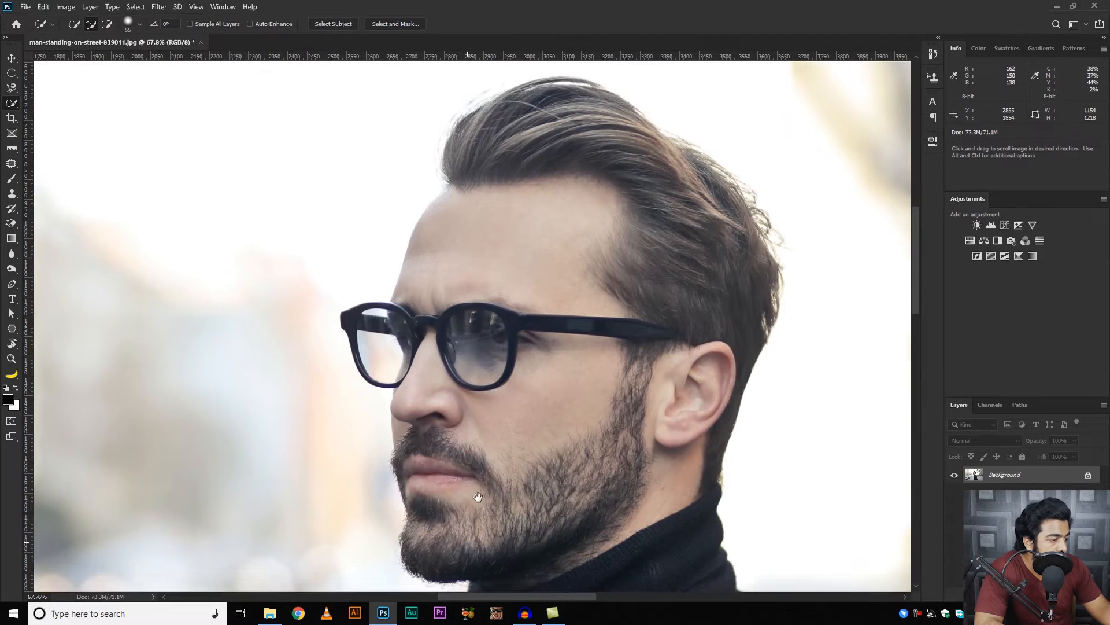
{"action": "scroll", "coordinate": [462, 462], "scroll_direction": "down", "scroll_amount": 3}
{"action": "mouse_move", "coordinate": [443, 367]}
{"action": "left_mouse_down"}
{"action": "mouse_move", "coordinate": [537, 374]}
{"action": "mouse_move", "coordinate": [628, 326]}
{"action": "left_mouse_up"}
{"action": "left_click_drag", "start_coordinate": [745, 270], "coordinate": [694, 338]}
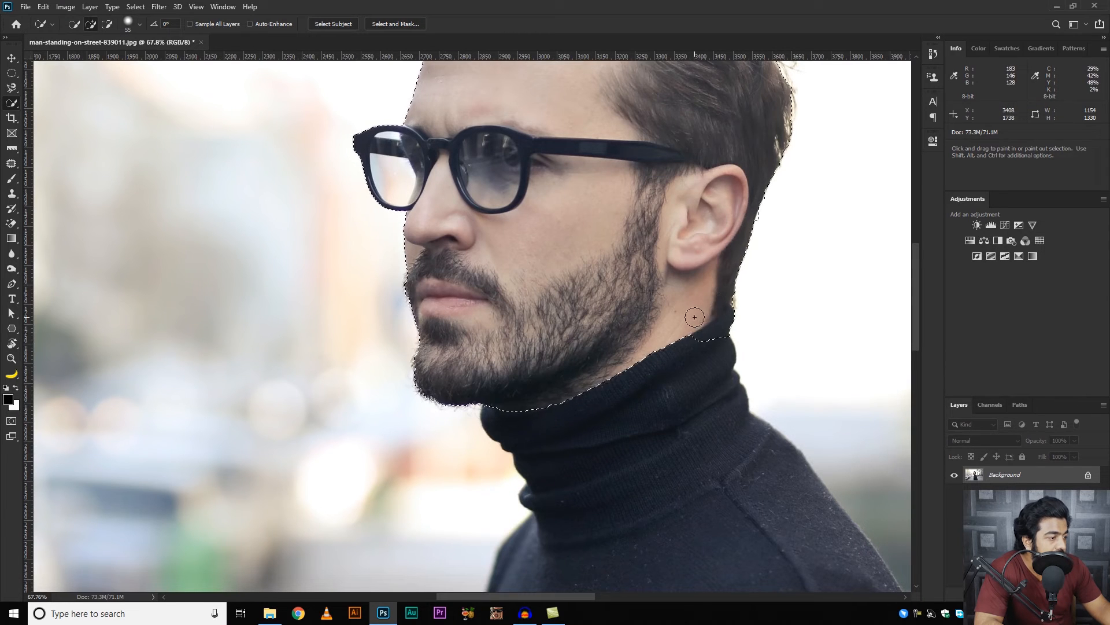
- Extend the quick selection from the neck down over the turtleneck and sweater, to about 1714 by 3470 px
{"action": "scroll", "coordinate": [694, 324], "scroll_direction": "down", "scroll_amount": 2}
{"action": "mouse_move", "coordinate": [697, 277]}
{"action": "left_mouse_down"}
{"action": "mouse_move", "coordinate": [702, 384]}
{"action": "mouse_move", "coordinate": [550, 330]}
{"action": "left_mouse_up"}
{"action": "scroll", "coordinate": [550, 329], "scroll_direction": "down", "scroll_amount": 2}
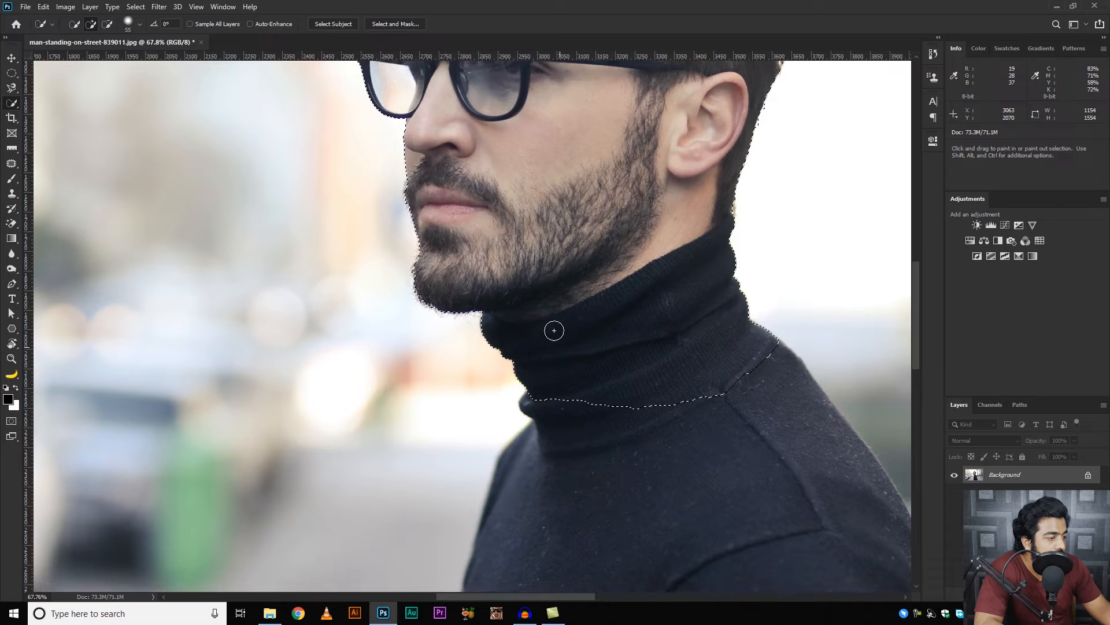
{"action": "left_click", "coordinate": [561, 405]}
{"action": "scroll", "coordinate": [564, 384], "scroll_direction": "down", "scroll_amount": 4}
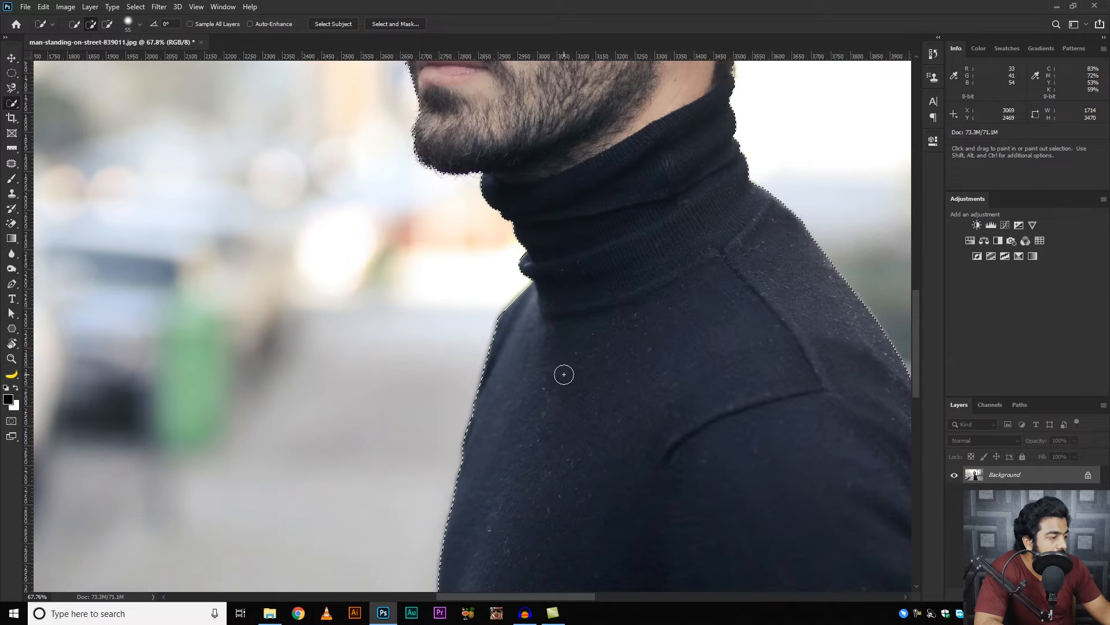
{"action": "scroll", "coordinate": [620, 336], "scroll_direction": "up", "scroll_amount": 4}
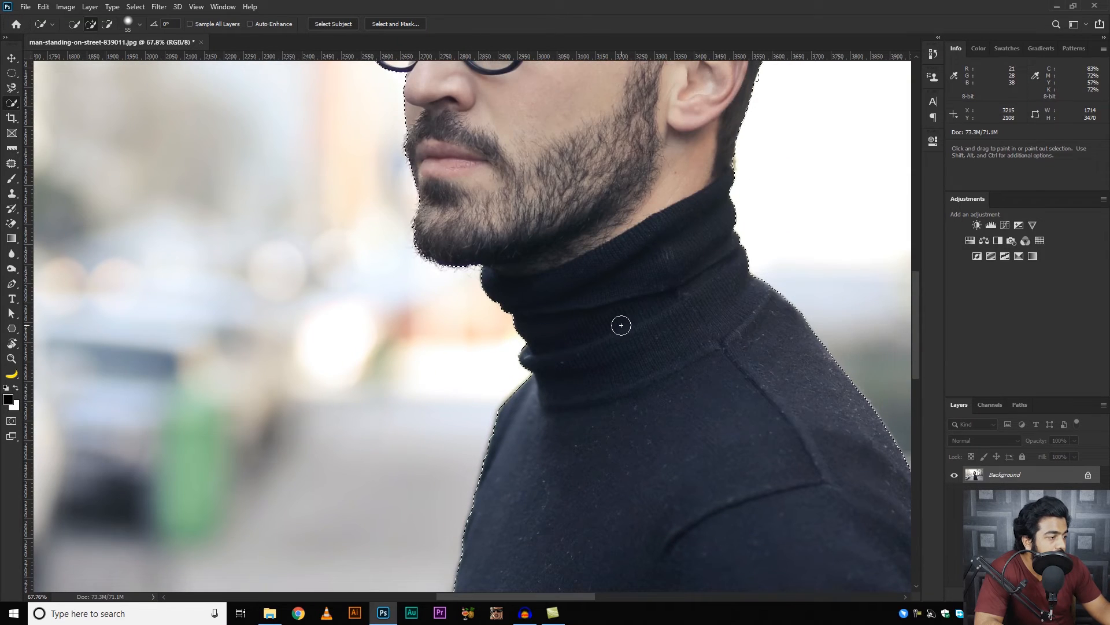
- Subtract a band across the turtleneck collar from the quick selection and clear the whole selection
{"action": "key", "text": "alt"}
{"action": "mouse_move", "coordinate": [471, 330]}
{"action": "left_mouse_down"}
{"action": "mouse_move", "coordinate": [593, 295]}
{"action": "mouse_move", "coordinate": [788, 232]}
{"action": "left_mouse_up"}
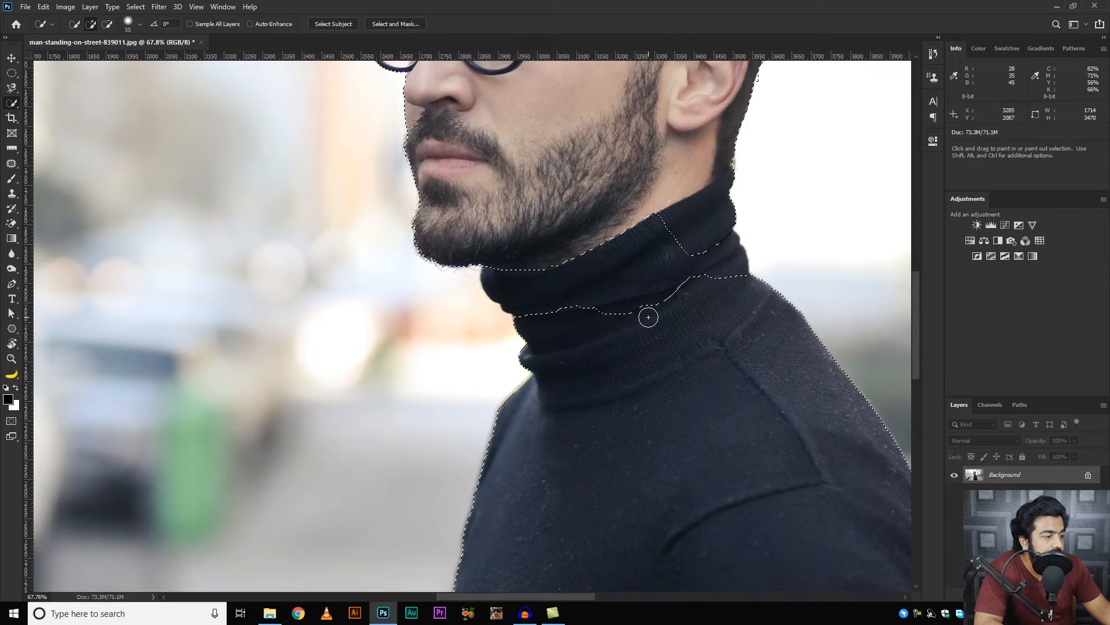
{"action": "key", "text": "ctrl+d"}
- Switch to the Magic Wand tool with the whole photo in view
{"action": "key", "text": "ctrl+0"}
{"action": "scroll", "coordinate": [154, 179], "scroll_direction": "up", "scroll_amount": 5}
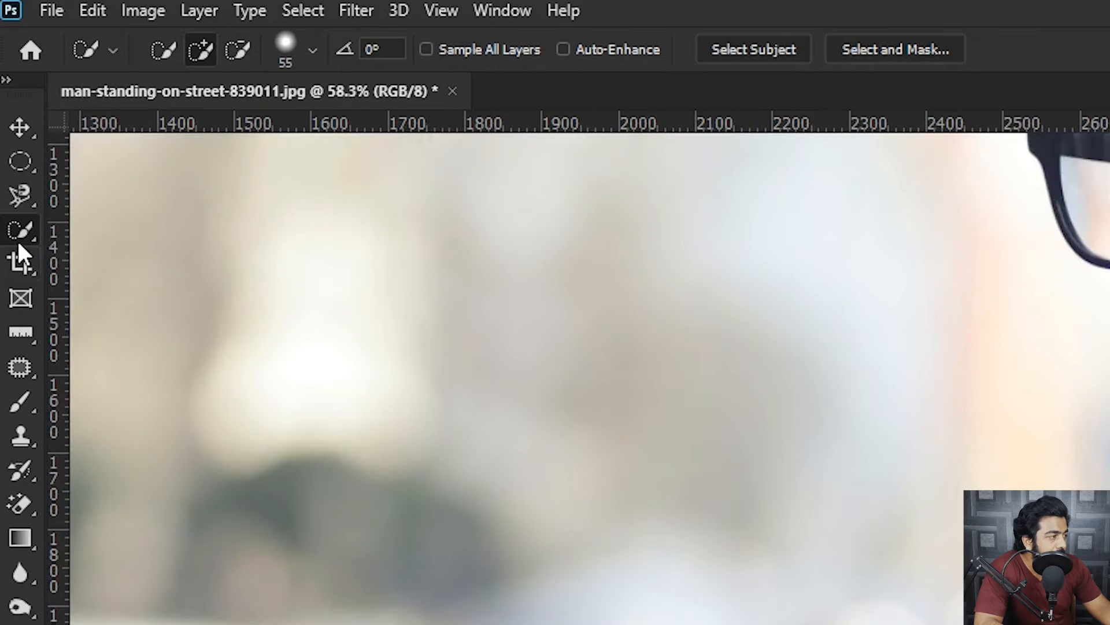
{"action": "right_click", "coordinate": [12, 103]}
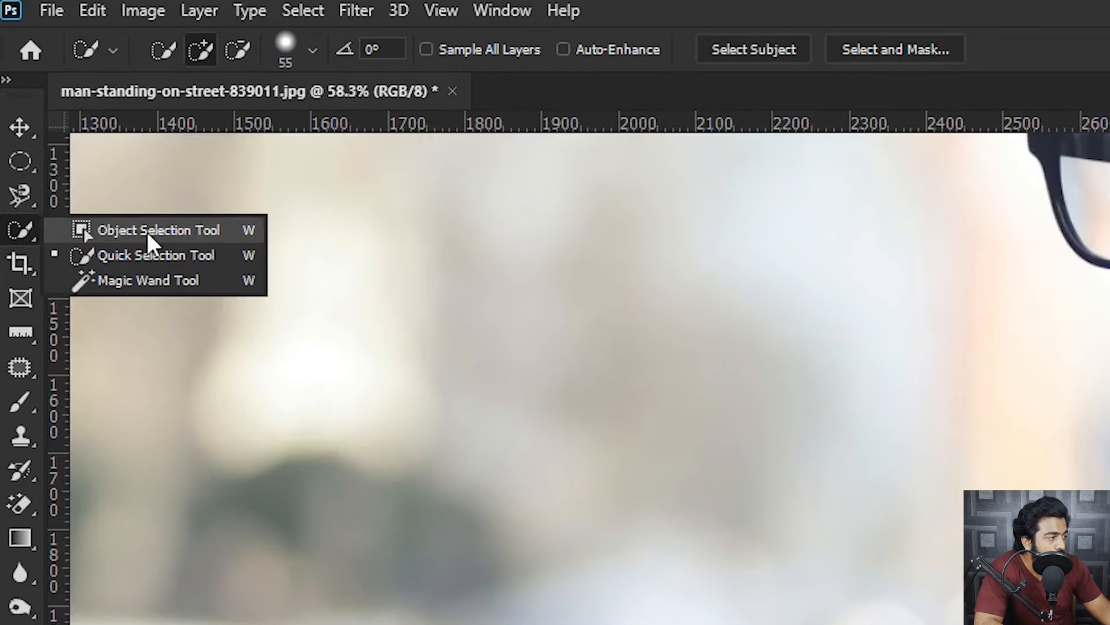
{"action": "left_click", "coordinate": [210, 280]}
{"action": "key", "text": "ctrl+0"}
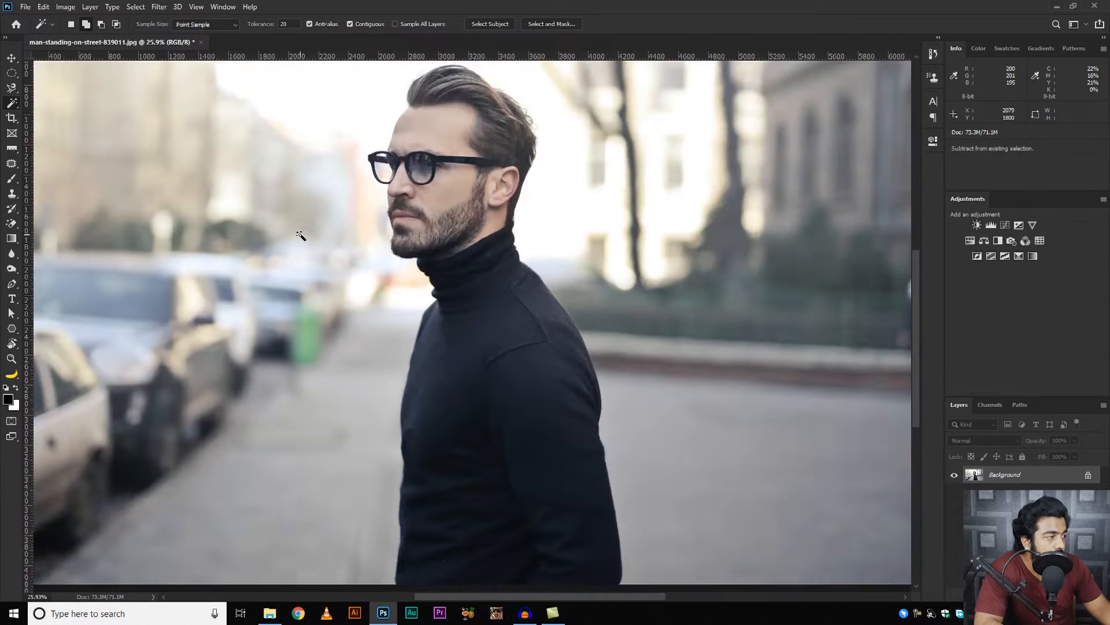
{"action": "scroll", "coordinate": [300, 235], "scroll_direction": "down", "scroll_amount": 3}
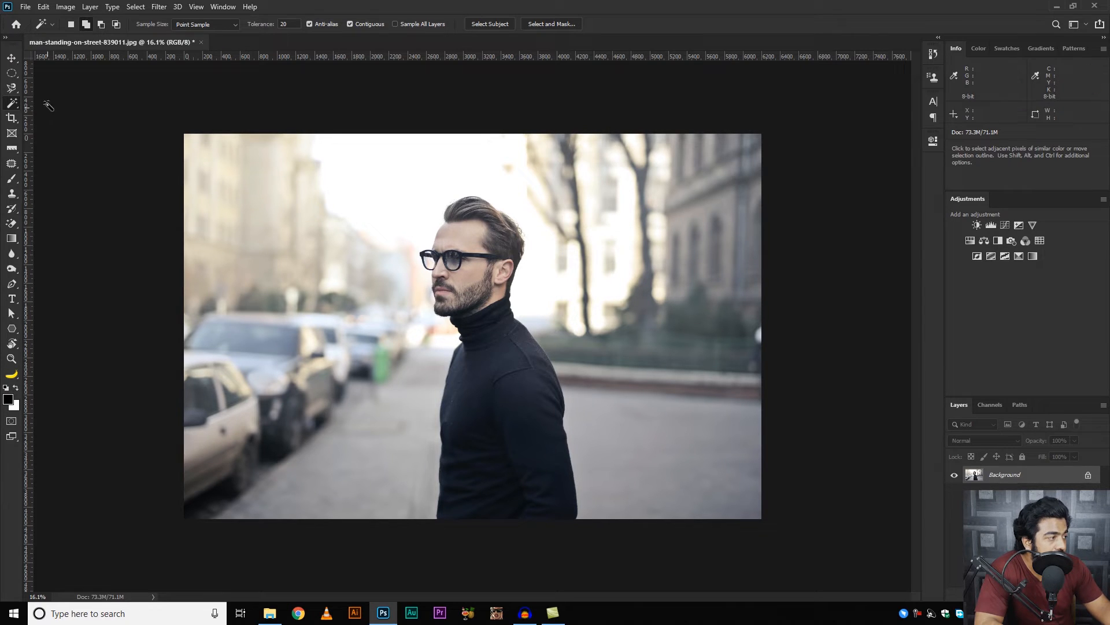
- Select the dark sweater with the Magic Wand at tolerance 20 and add the darker lower torso to the selection
{"action": "left_click", "coordinate": [491, 370]}
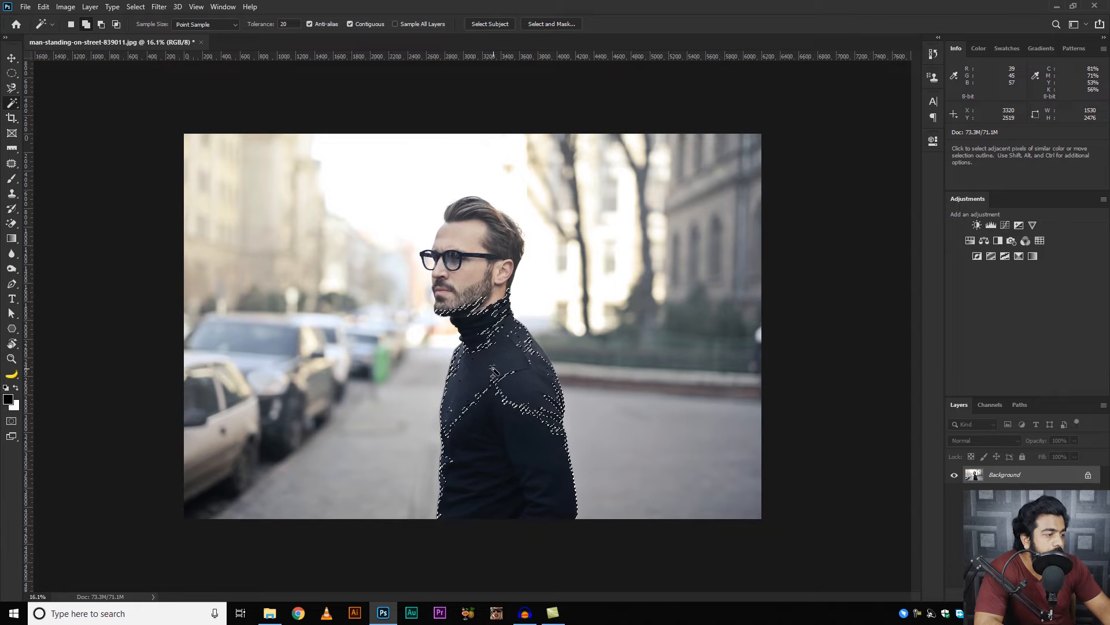
{"action": "scroll", "coordinate": [494, 370], "scroll_direction": "up", "scroll_amount": 1}
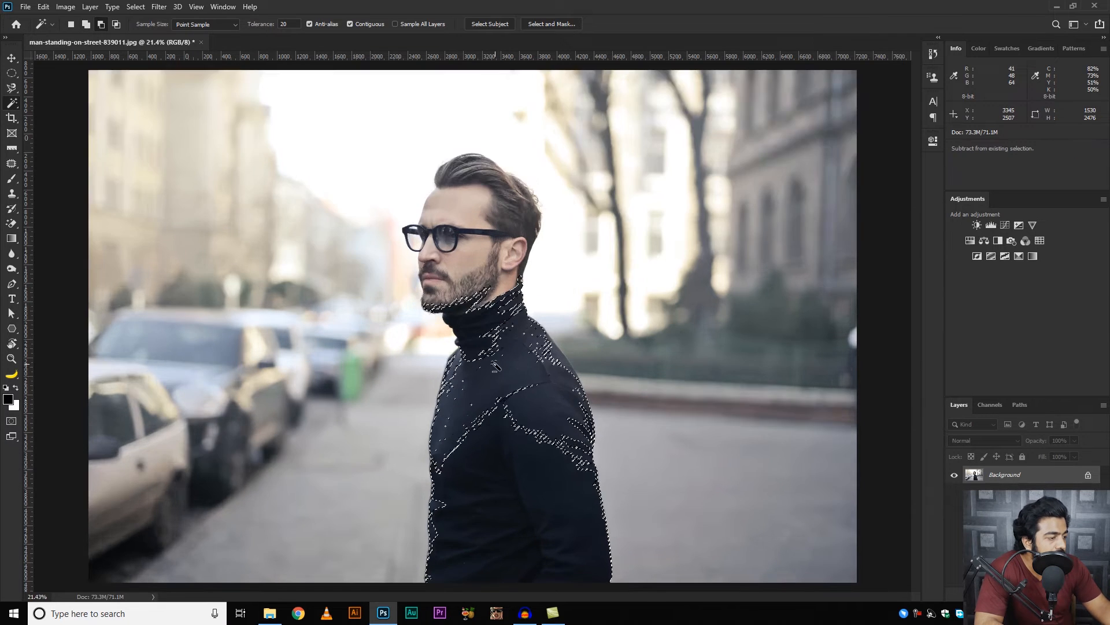
{"action": "scroll", "coordinate": [495, 366], "scroll_direction": "up", "scroll_amount": 2}
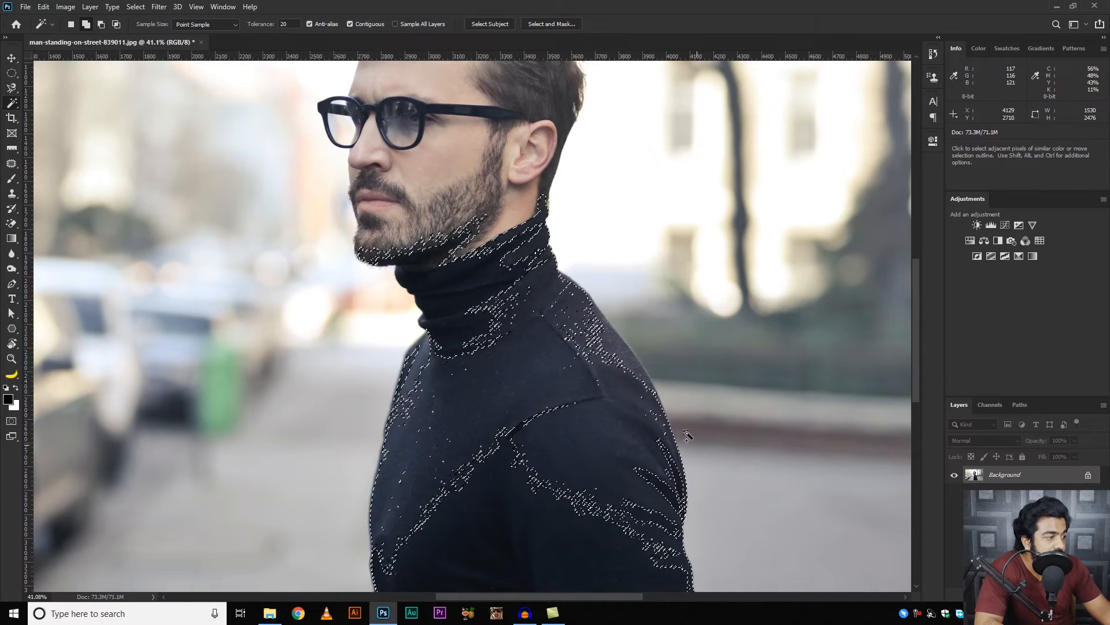
{"action": "scroll", "coordinate": [595, 347], "scroll_direction": "down", "scroll_amount": 3}
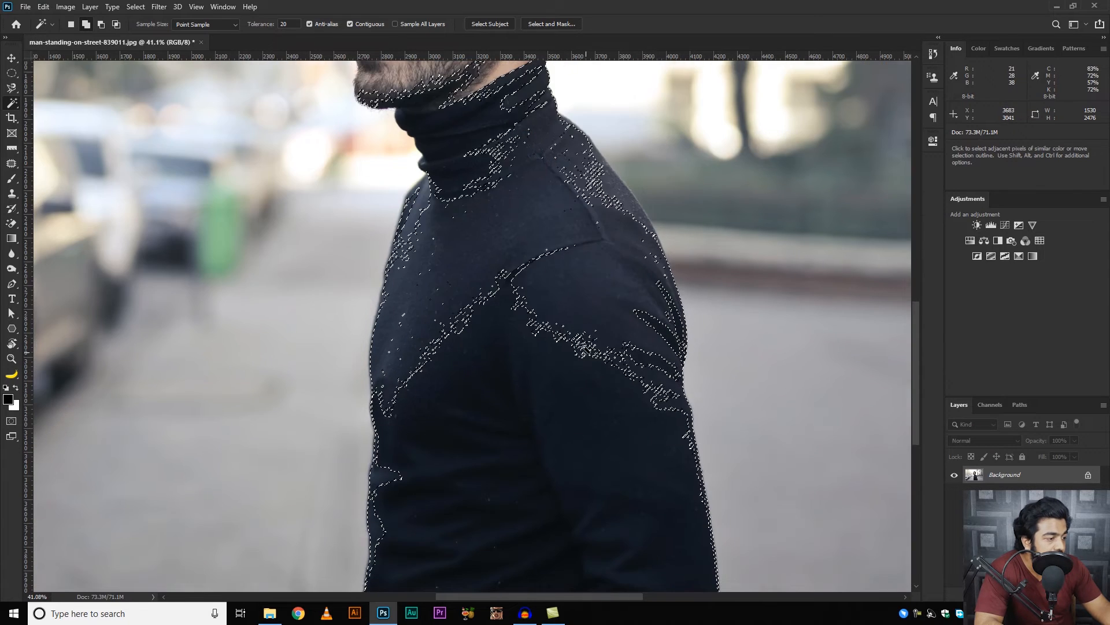
{"action": "left_click", "coordinate": [509, 398]}
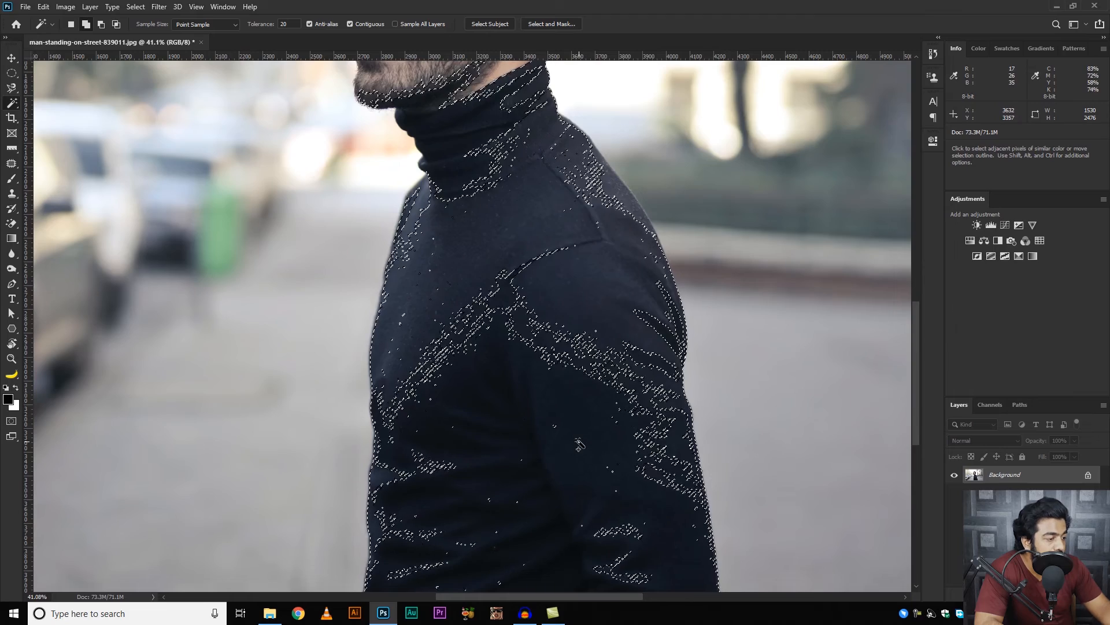
{"action": "scroll", "coordinate": [550, 407], "scroll_direction": "down", "scroll_amount": 2}
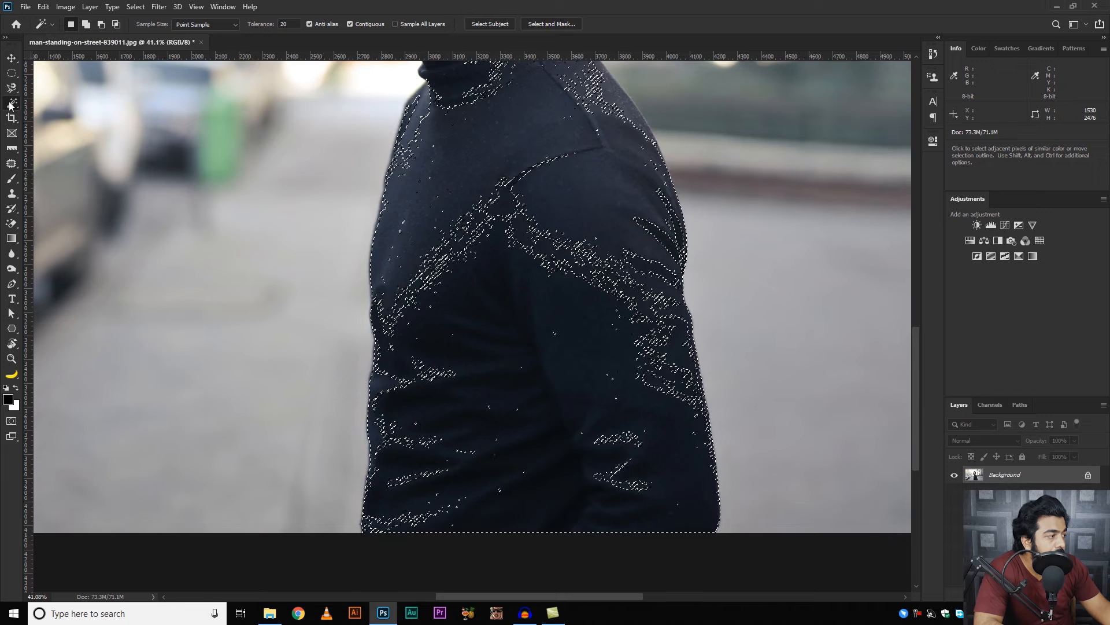
- Clear the selection and sample the sweater's upper arm and lower torso as new Magic Wand selections at tolerance 20
{"action": "key", "text": "ctrl+d"}
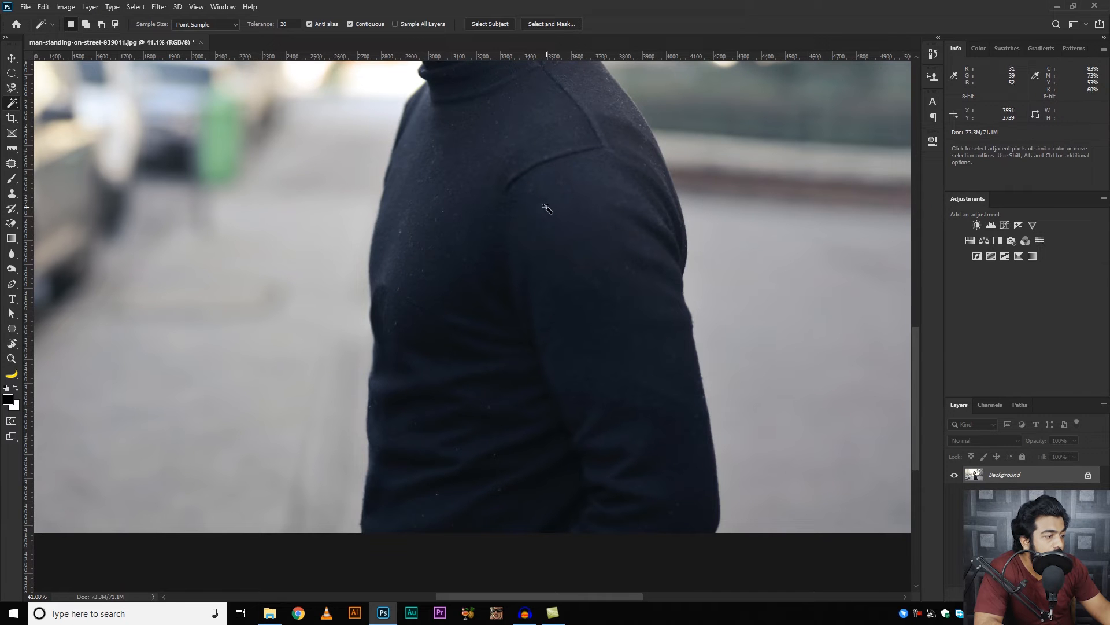
{"action": "left_click", "coordinate": [551, 190]}
{"action": "scroll", "coordinate": [547, 234], "scroll_direction": "down", "scroll_amount": 1}
{"action": "scroll", "coordinate": [547, 234], "scroll_direction": "up", "scroll_amount": 1}
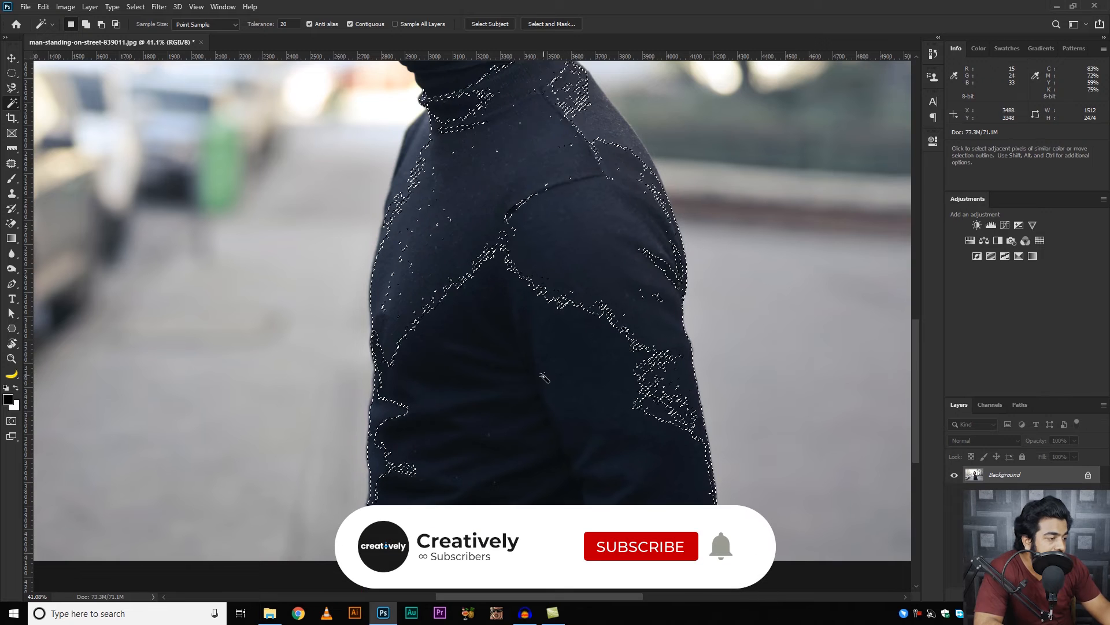
{"action": "left_click", "coordinate": [533, 373]}
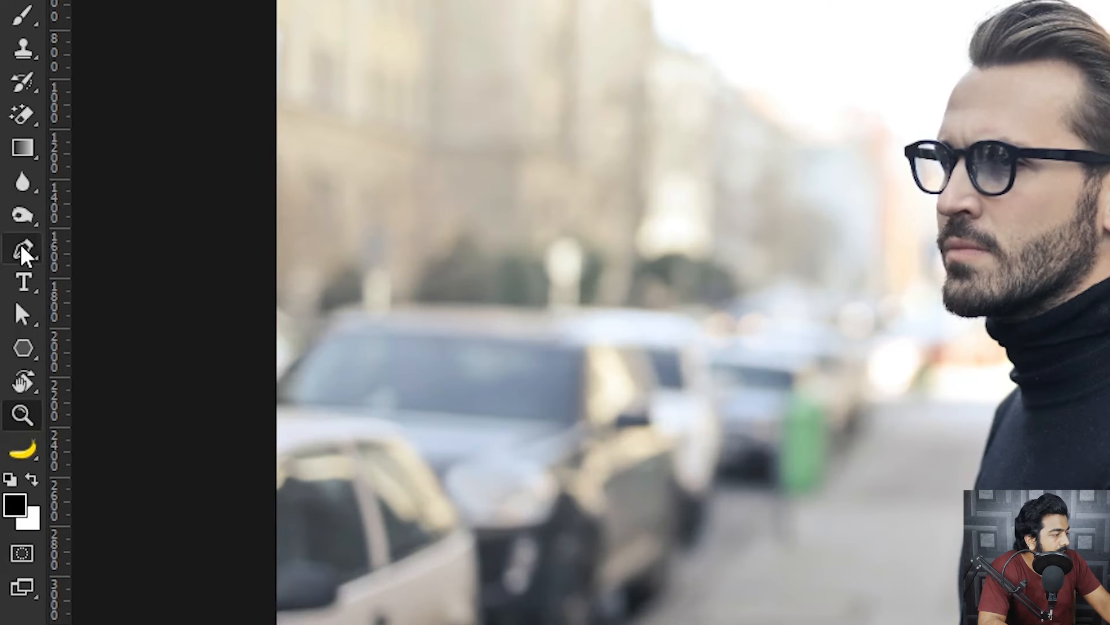
- Switch to the Pen tool and set its mode to Path
{"action": "right_click", "coordinate": [11, 284]}
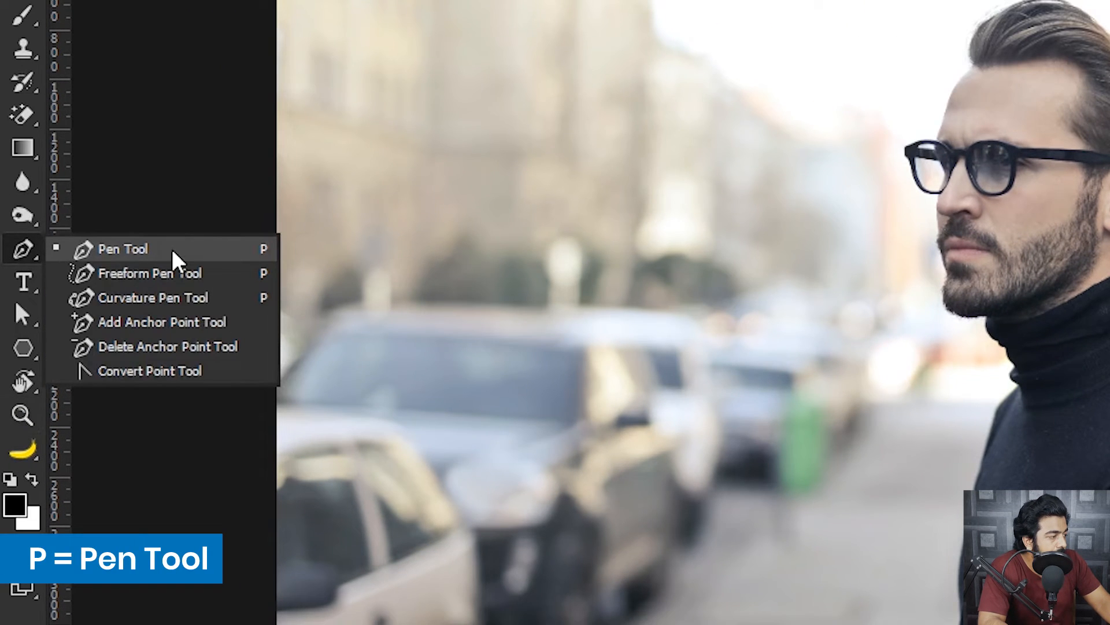
{"action": "left_click", "coordinate": [173, 253]}
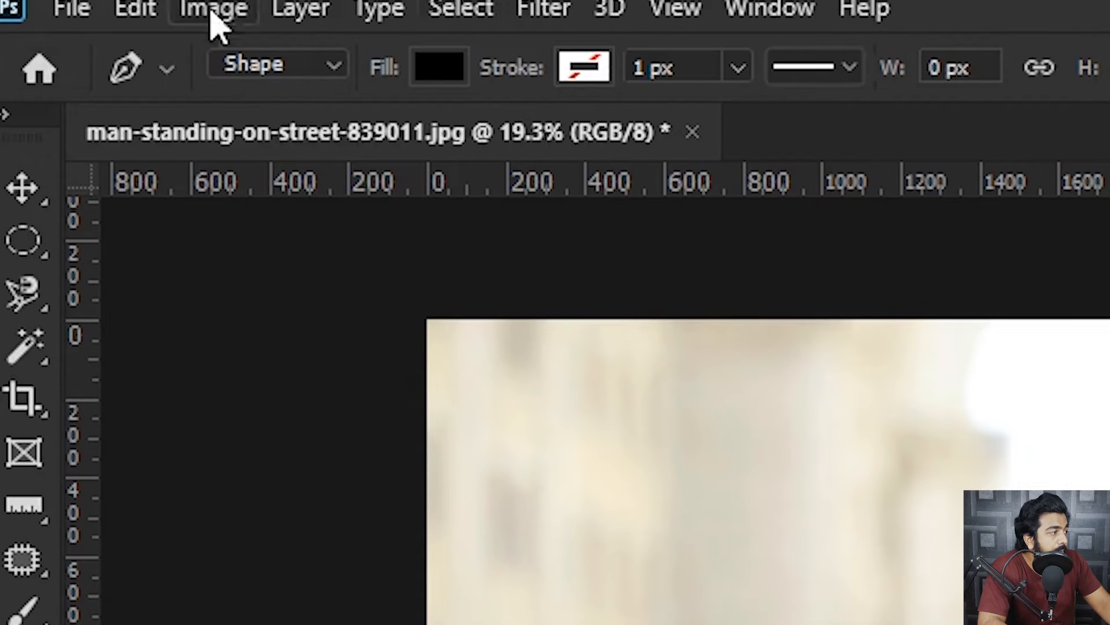
{"action": "left_click", "coordinate": [288, 66]}
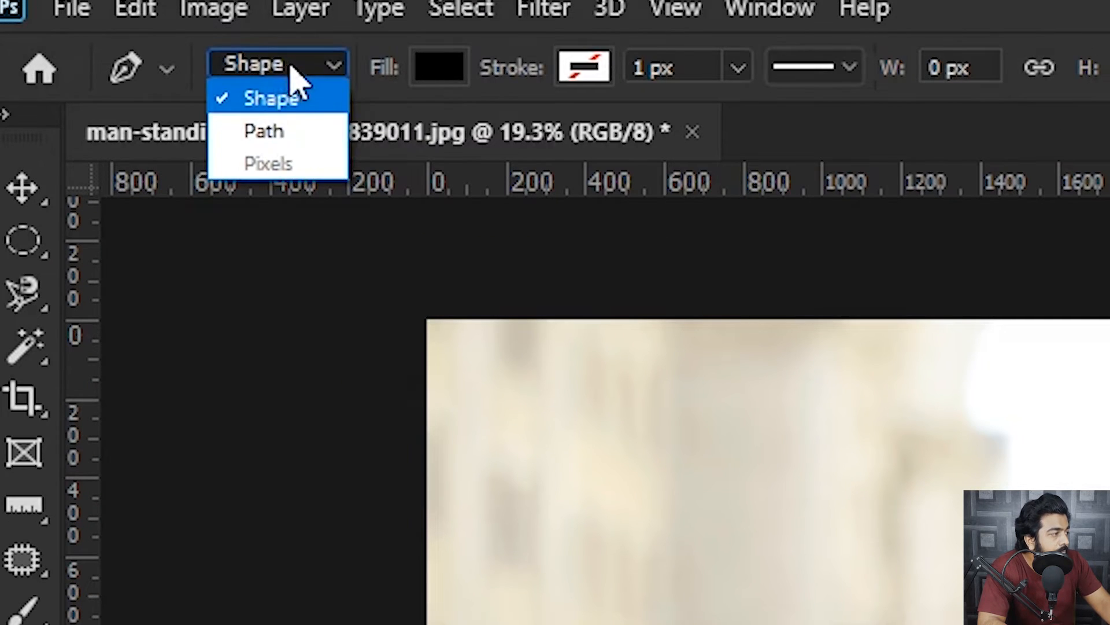
{"action": "left_click", "coordinate": [288, 129]}
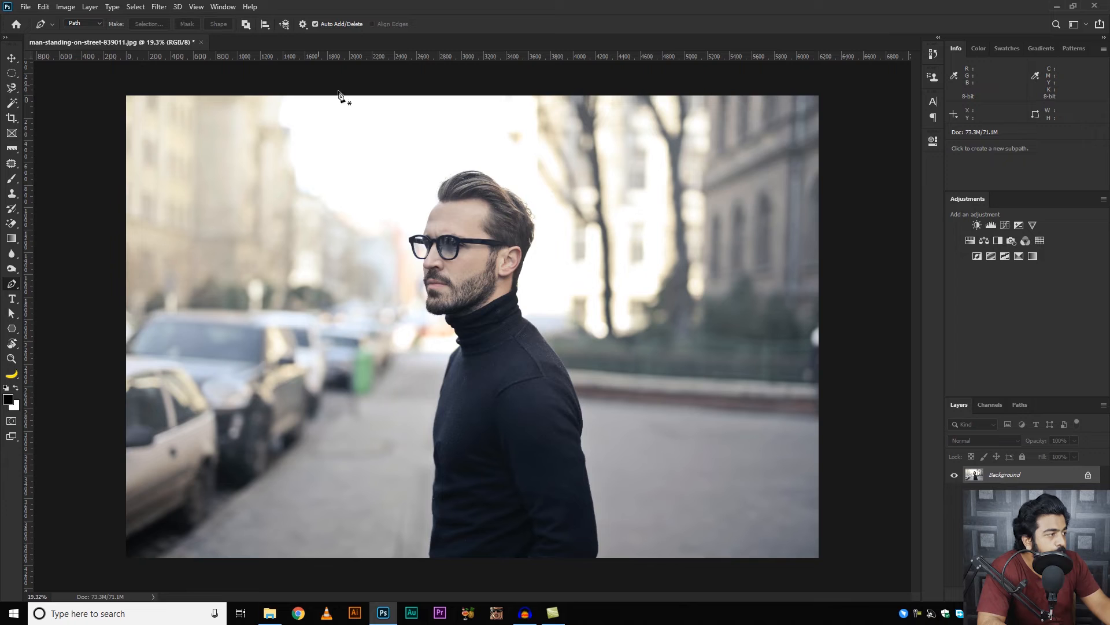
- Start a pen path where the forehead meets the glasses frame and add a smooth anchor partway up the forehead edge
{"action": "scroll", "coordinate": [445, 219], "scroll_direction": "up", "scroll_amount": 9}
{"action": "left_click_drag", "start_coordinate": [441, 203], "coordinate": [447, 302]}
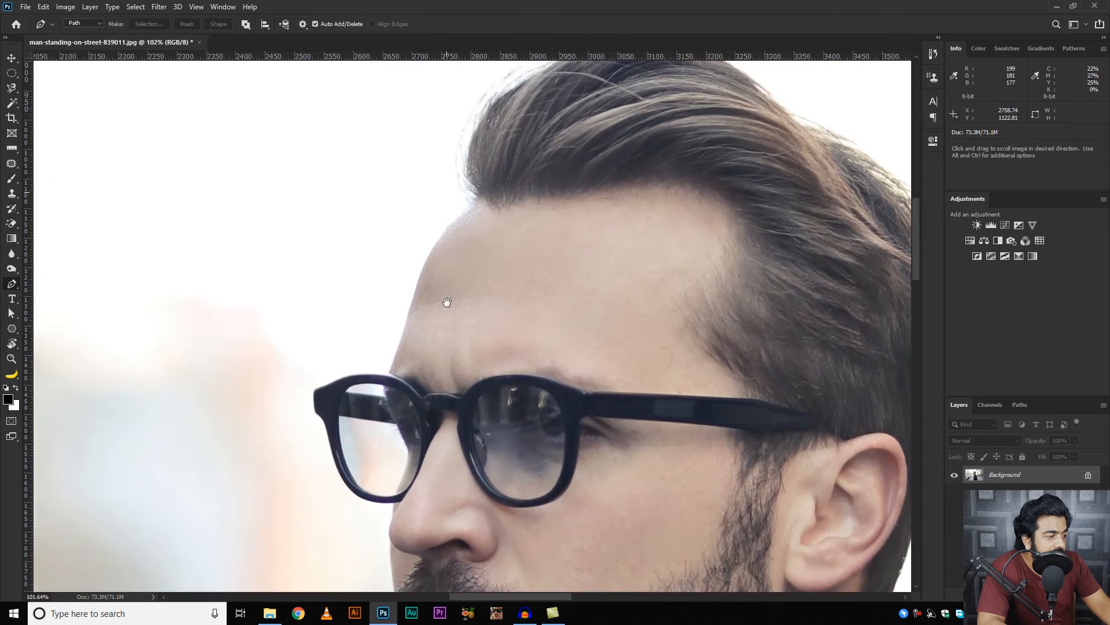
{"action": "left_click", "coordinate": [389, 375]}
{"action": "scroll", "coordinate": [390, 375], "scroll_direction": "up", "scroll_amount": 4}
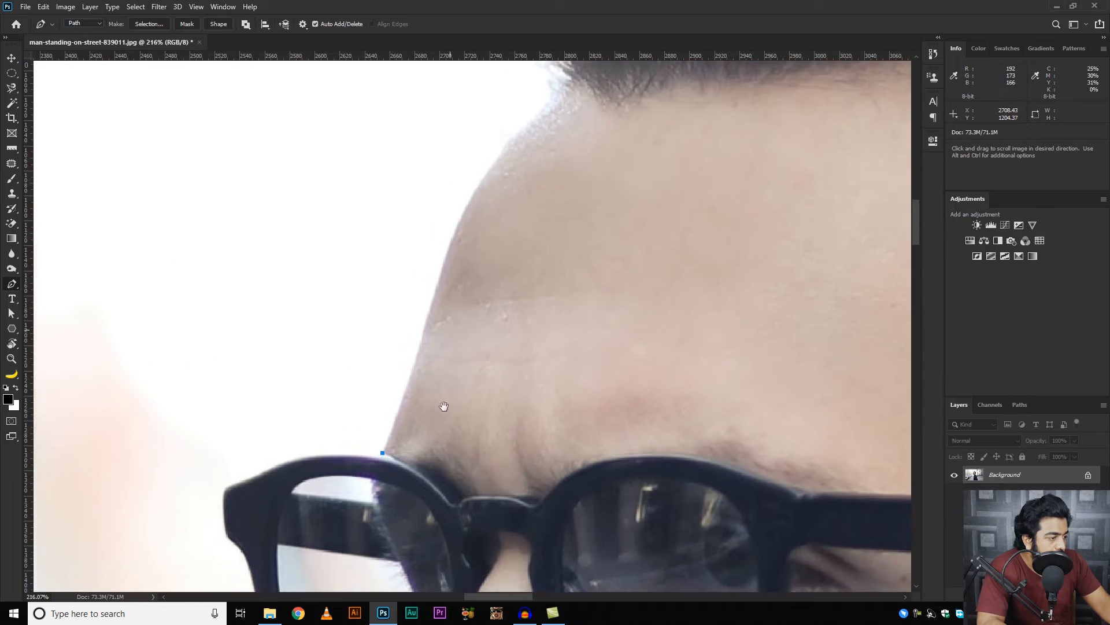
{"action": "left_click", "coordinate": [429, 313]}
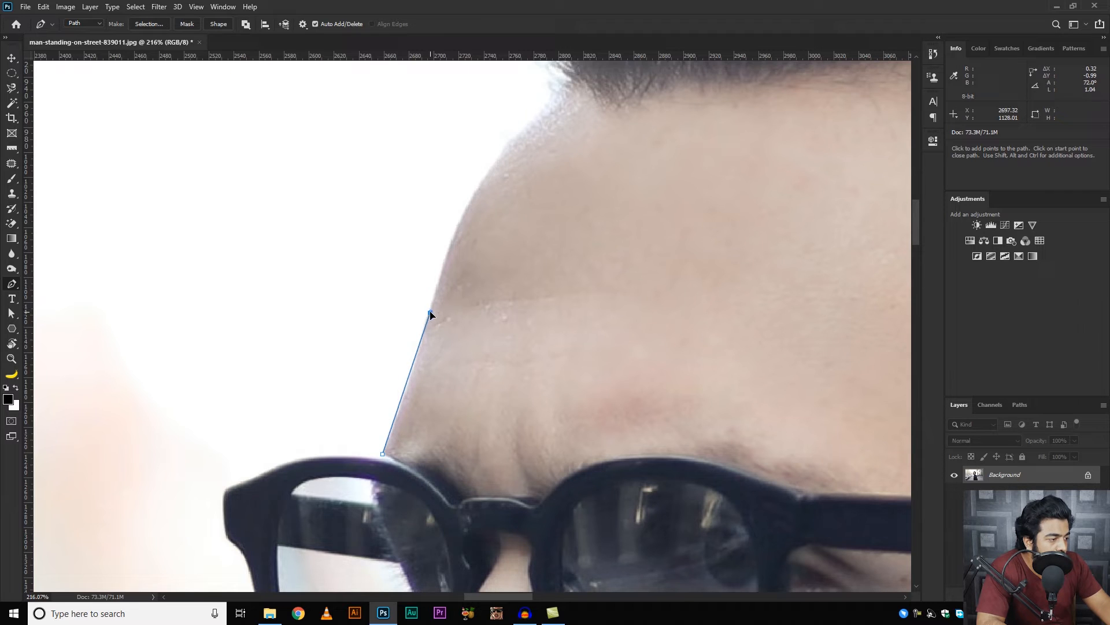
{"action": "left_click_drag", "start_coordinate": [430, 311], "coordinate": [438, 278]}
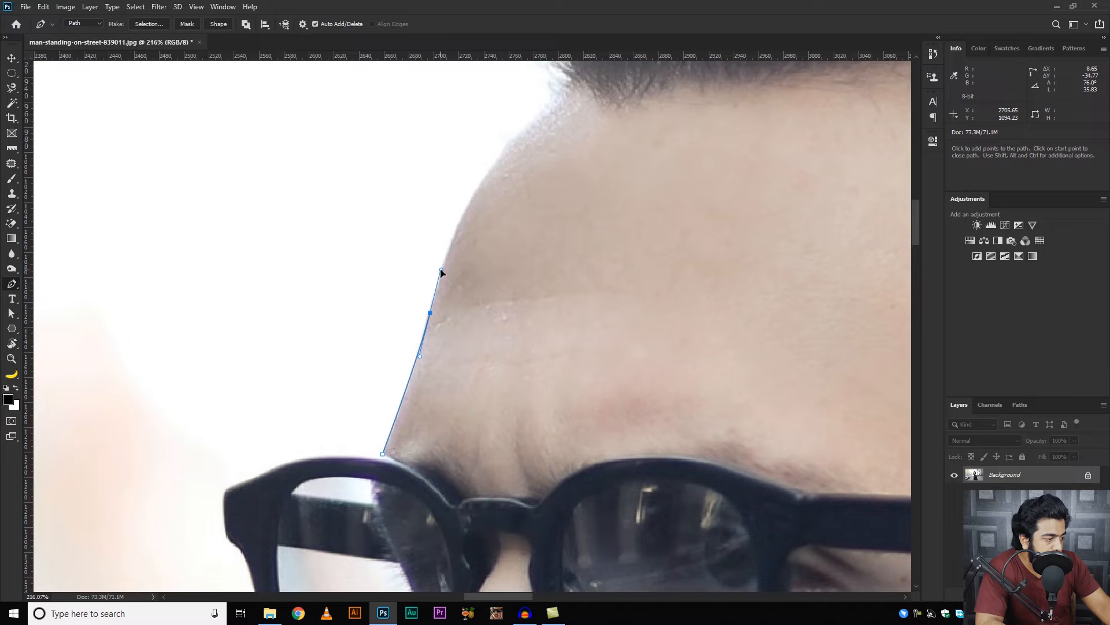
- Add a curved anchor high on the forehead and adjust its two handles so the path follows the forehead edge
{"action": "scroll", "coordinate": [462, 243], "scroll_direction": "up", "scroll_amount": 2}
{"action": "left_click", "coordinate": [482, 214]}
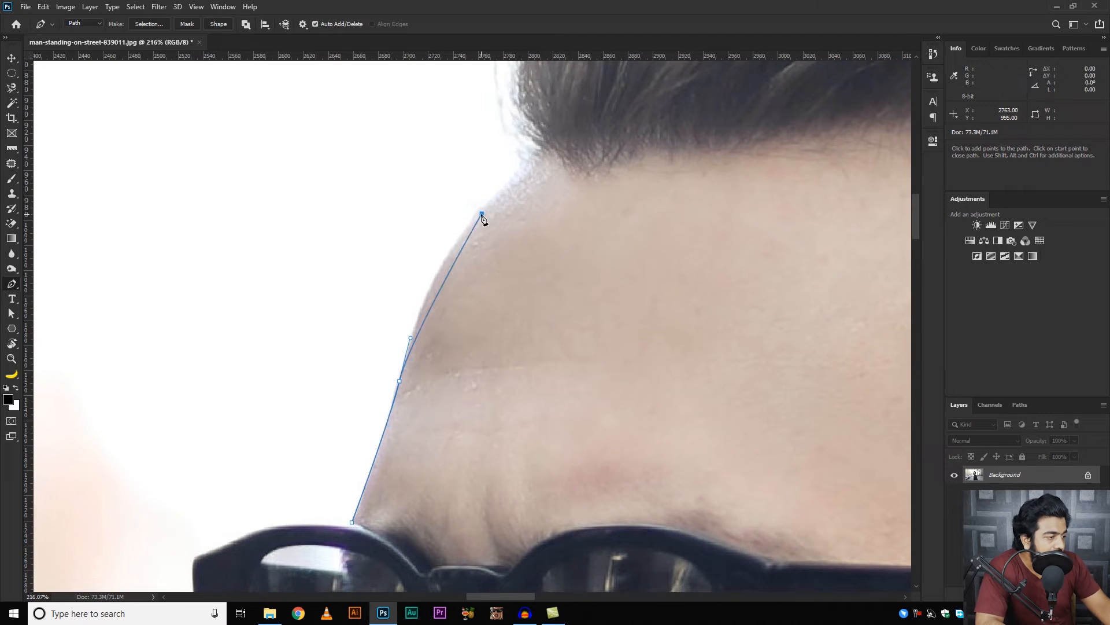
{"action": "left_click_drag", "start_coordinate": [488, 212], "coordinate": [526, 183]}
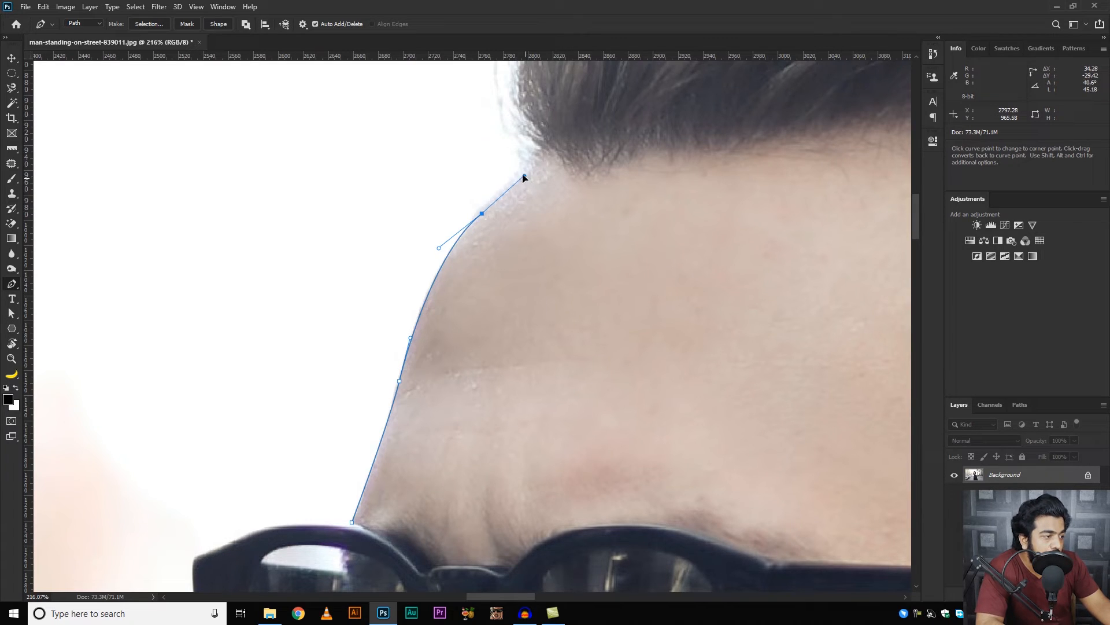
{"action": "left_click_drag", "start_coordinate": [518, 185], "coordinate": [518, 184]}
{"action": "left_click_drag", "start_coordinate": [439, 246], "coordinate": [429, 271]}
{"action": "left_click_drag", "start_coordinate": [518, 183], "coordinate": [507, 172], "text": "alt"}
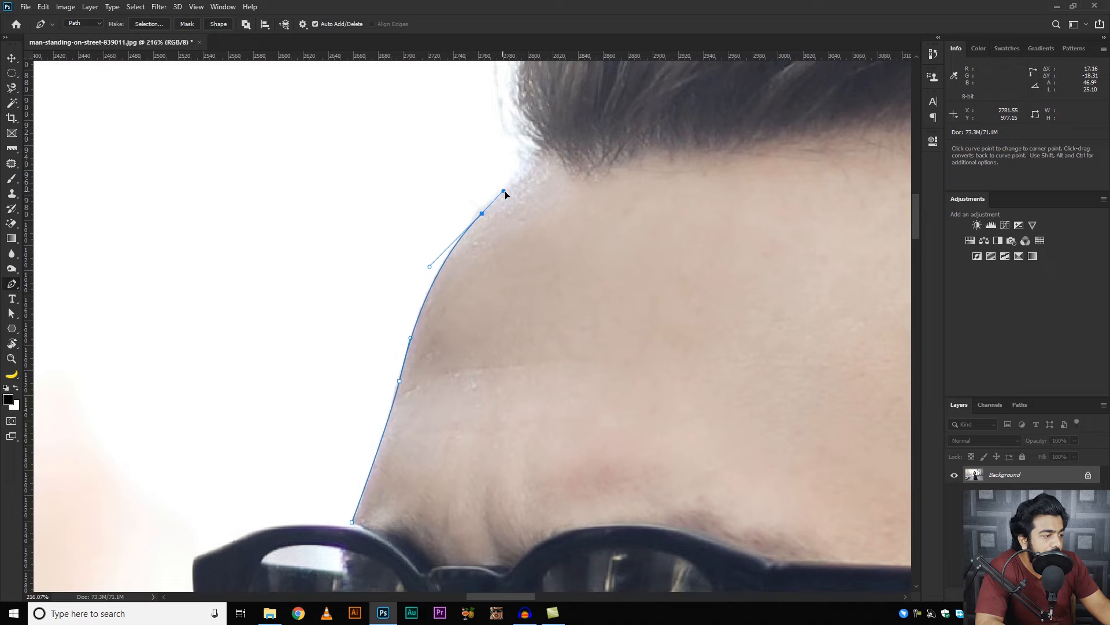
- Add a curved anchor where the forehead meets the hair and swing its outgoing handle far out into the background
{"action": "left_click", "coordinate": [539, 154]}
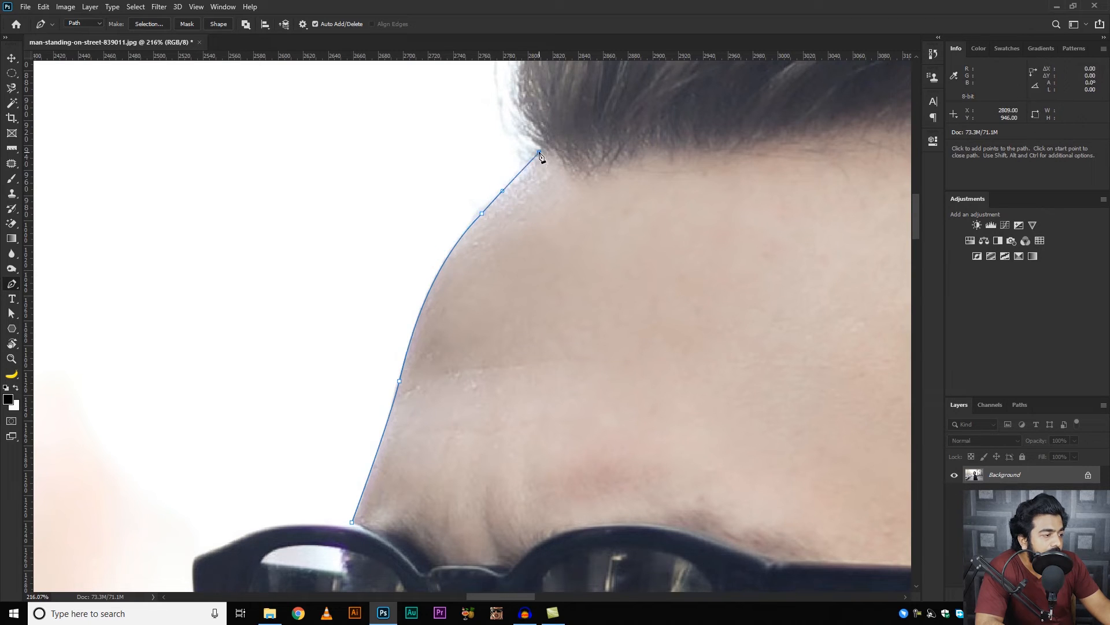
{"action": "left_click_drag", "start_coordinate": [541, 135], "coordinate": [541, 133]}
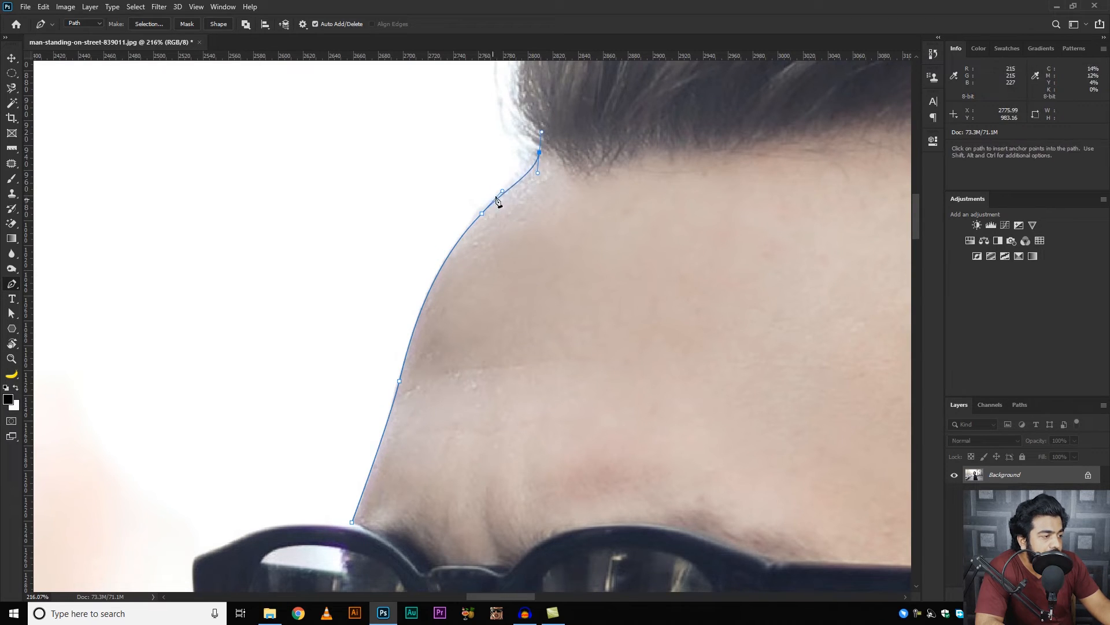
{"action": "left_click_drag", "start_coordinate": [388, 181], "coordinate": [218, 311]}
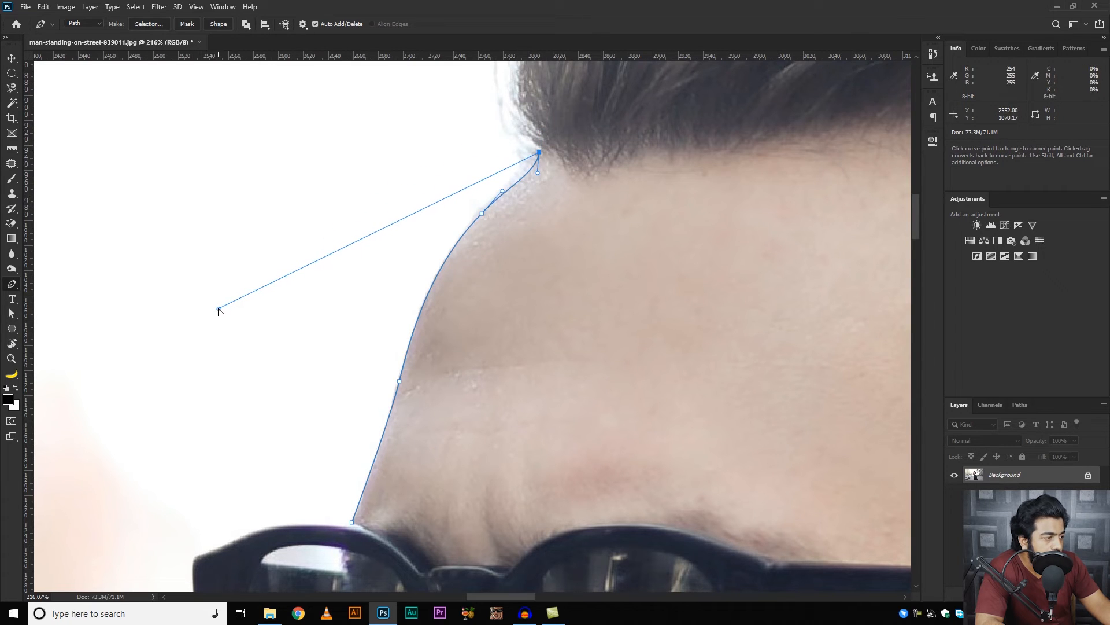
- Add an anchor on the front edge of the hair and pull the hairline anchor's outgoing handle in to fit the hair's curve
{"action": "scroll", "coordinate": [496, 226], "scroll_direction": "up", "scroll_amount": 4}
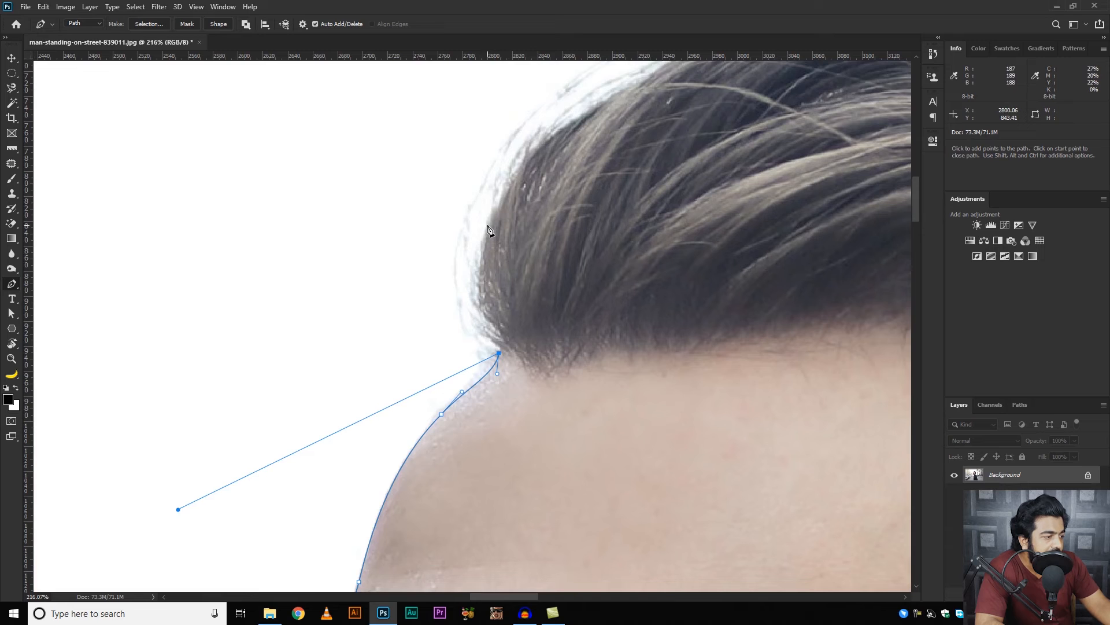
{"action": "left_click", "coordinate": [487, 225]}
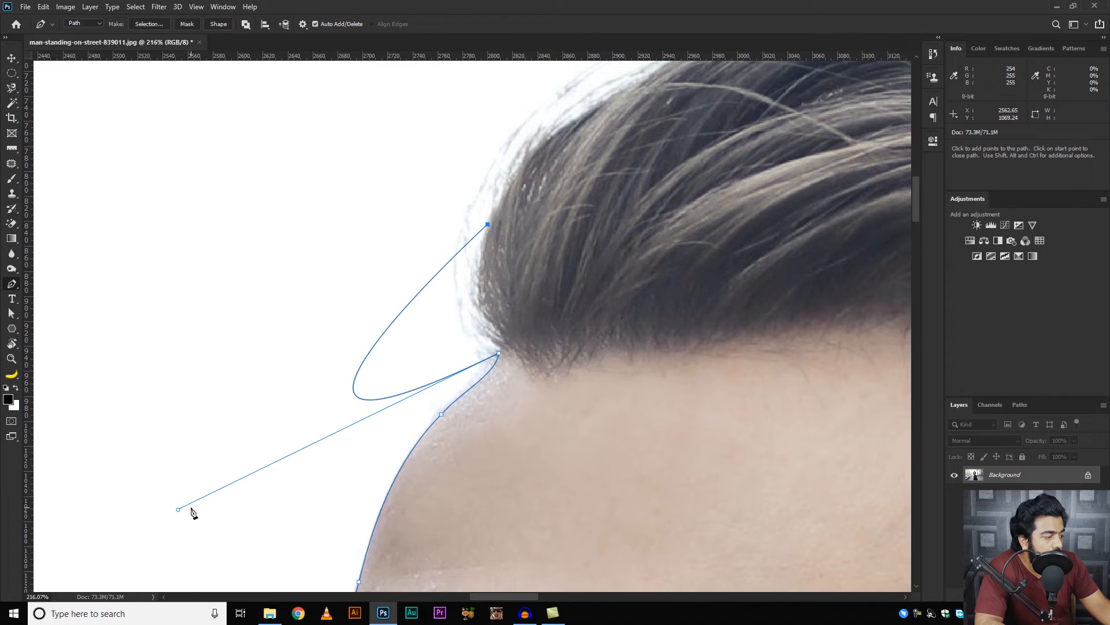
{"action": "left_click_drag", "start_coordinate": [178, 510], "coordinate": [458, 313]}
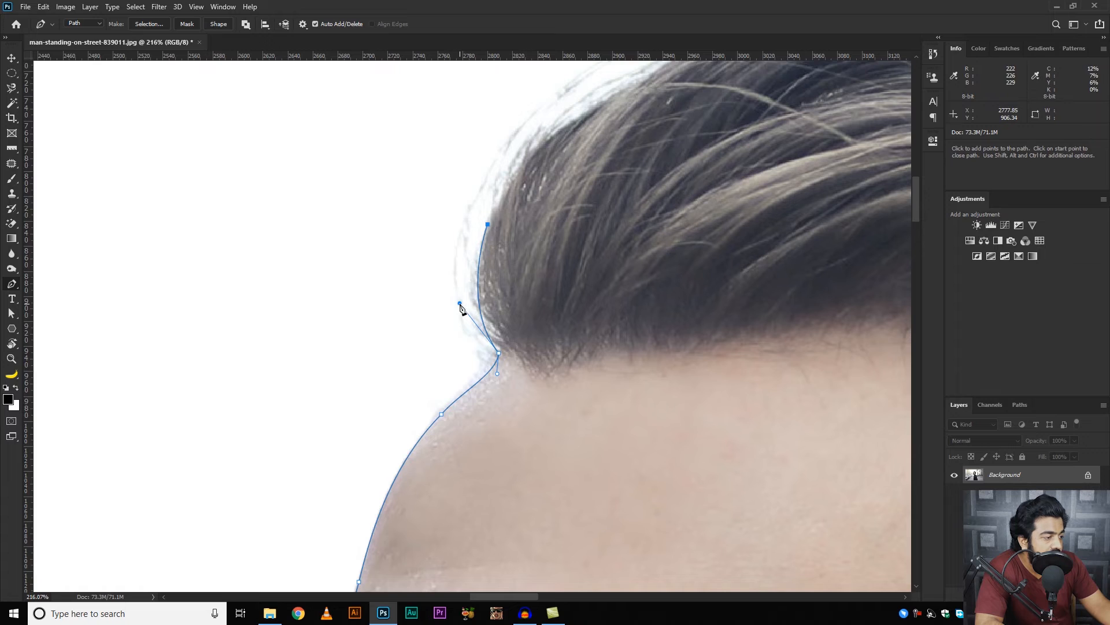
{"action": "scroll", "coordinate": [459, 305], "scroll_direction": "down", "scroll_amount": 2}
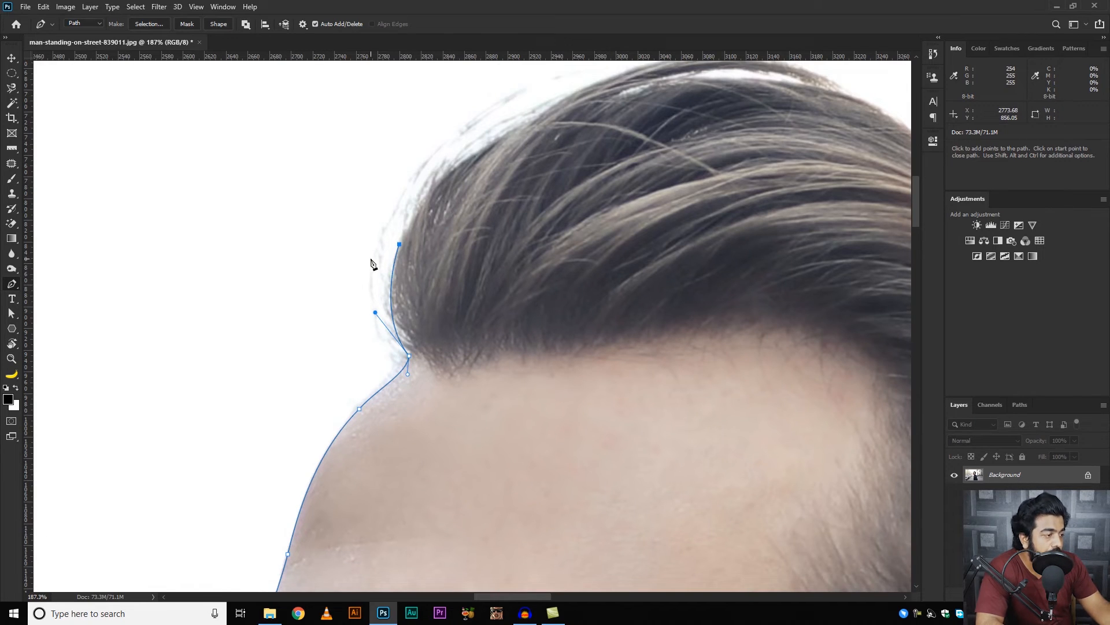
- Continue the pen path up the front of the hair and over its top with curved anchors to the crown
{"action": "scroll", "coordinate": [506, 223], "scroll_direction": "up", "scroll_amount": 3}
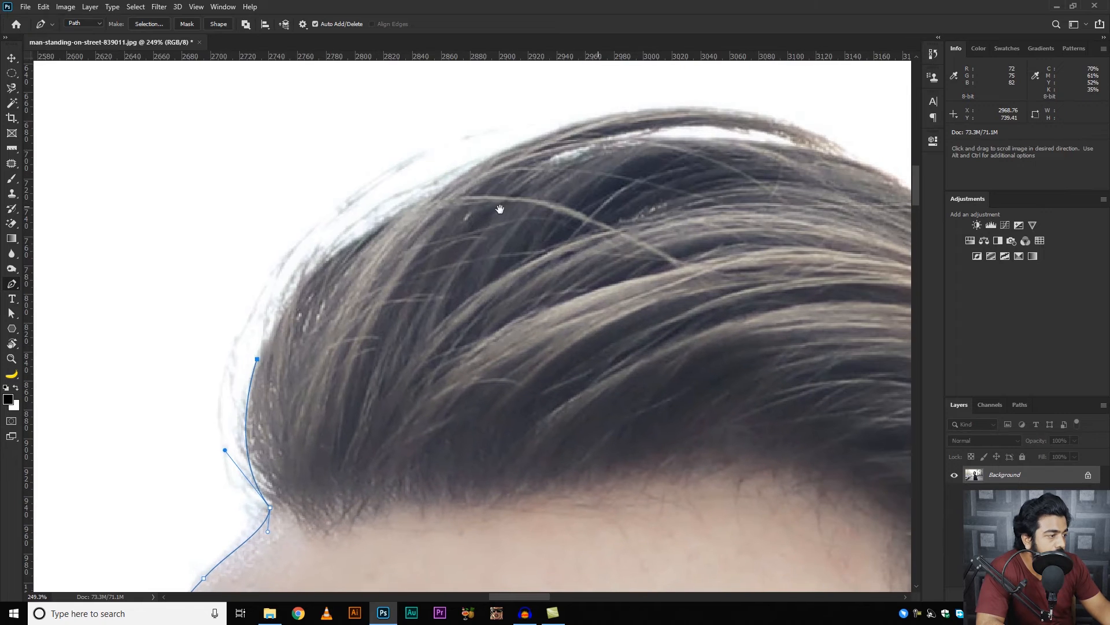
{"action": "left_click_drag", "start_coordinate": [440, 190], "coordinate": [392, 171]}
{"action": "left_click_drag", "start_coordinate": [573, 166], "coordinate": [714, 198]}
{"action": "left_click_drag", "start_coordinate": [628, 183], "coordinate": [670, 200]}
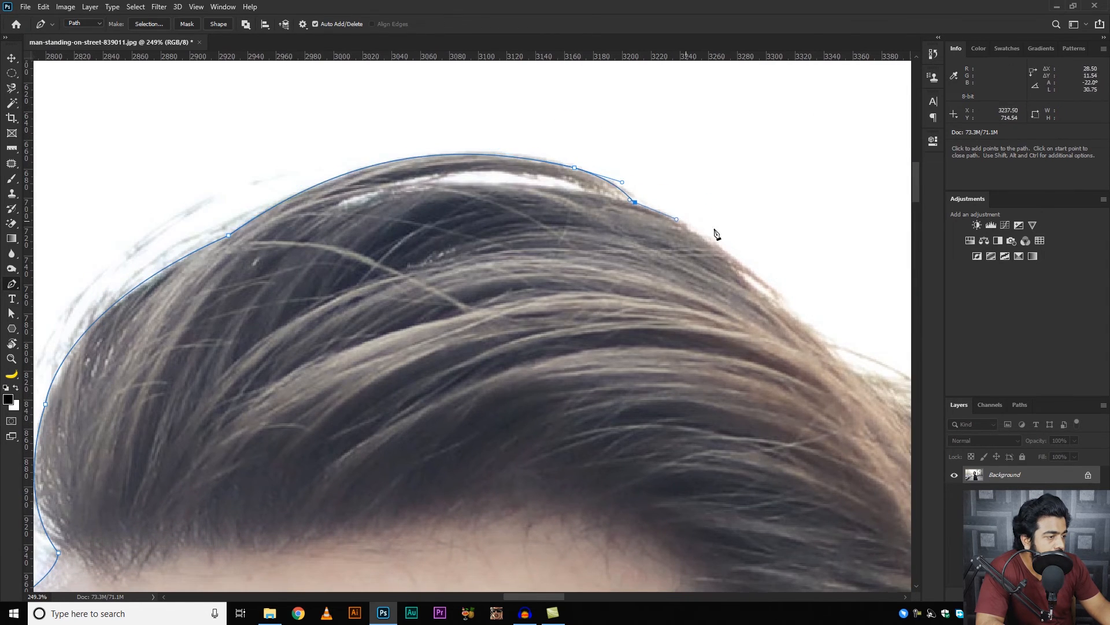
- Add curved anchors down the back of the hair so the path follows the rear outline of the head
{"action": "left_click_drag", "start_coordinate": [717, 233], "coordinate": [490, 123]}
{"action": "left_click_drag", "start_coordinate": [618, 238], "coordinate": [697, 326]}
{"action": "left_click_drag", "start_coordinate": [793, 370], "coordinate": [660, 202]}
{"action": "left_click_drag", "start_coordinate": [672, 205], "coordinate": [741, 253]}
{"action": "left_click_drag", "start_coordinate": [798, 361], "coordinate": [714, 253]}
{"action": "left_click_drag", "start_coordinate": [766, 370], "coordinate": [742, 308]}
{"action": "left_click_drag", "start_coordinate": [737, 417], "coordinate": [729, 347]}
- Extend the path down the nape and along the upper folds at the back of the turtleneck collar
{"action": "left_click_drag", "start_coordinate": [648, 546], "coordinate": [609, 465]}
{"action": "left_click_drag", "start_coordinate": [582, 567], "coordinate": [646, 312]}
{"action": "left_click_drag", "start_coordinate": [643, 338], "coordinate": [629, 414]}
{"action": "left_click_drag", "start_coordinate": [590, 527], "coordinate": [617, 294]}
{"action": "left_click_drag", "start_coordinate": [611, 320], "coordinate": [630, 377]}
{"action": "left_click_drag", "start_coordinate": [621, 431], "coordinate": [618, 218]}
{"action": "left_click_drag", "start_coordinate": [611, 226], "coordinate": [622, 242]}
{"action": "left_click_drag", "start_coordinate": [626, 324], "coordinate": [614, 186]}
{"action": "left_click_drag", "start_coordinate": [626, 213], "coordinate": [634, 220]}
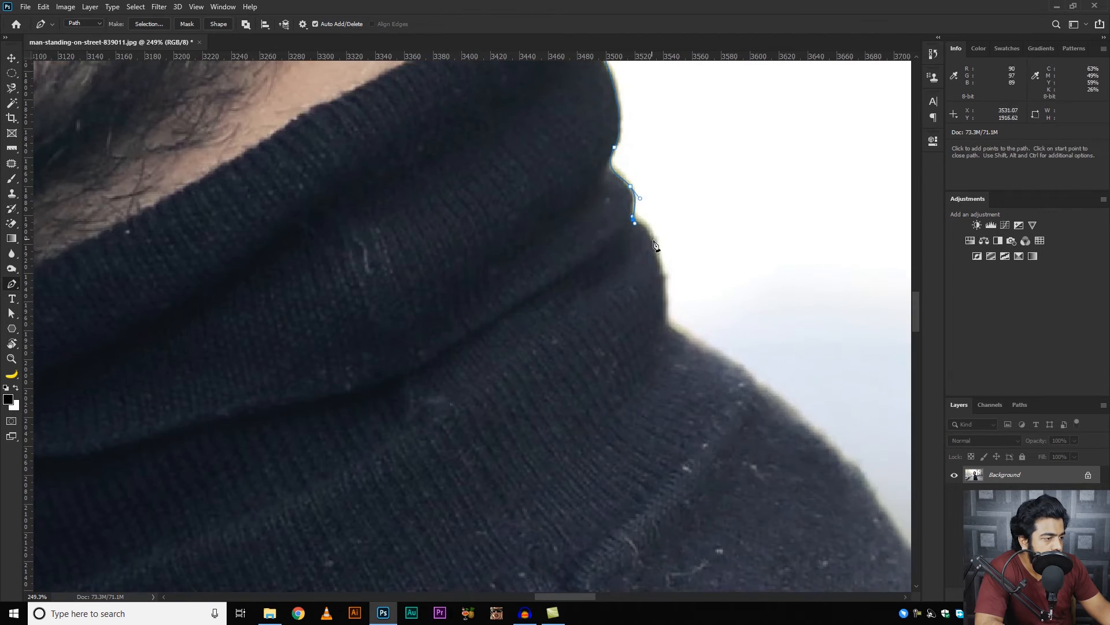
- Trace the last fold at the collar's back and curve the path across the sweater below it to the collar's front
{"action": "left_click_drag", "start_coordinate": [661, 314], "coordinate": [666, 343]}
{"action": "scroll", "coordinate": [676, 353], "scroll_direction": "down", "scroll_amount": 5}
{"action": "scroll", "coordinate": [645, 459], "scroll_direction": "up", "scroll_amount": 5}
{"action": "left_click_drag", "start_coordinate": [492, 491], "coordinate": [409, 535]}
{"action": "left_click_drag", "start_coordinate": [243, 503], "coordinate": [584, 330]}
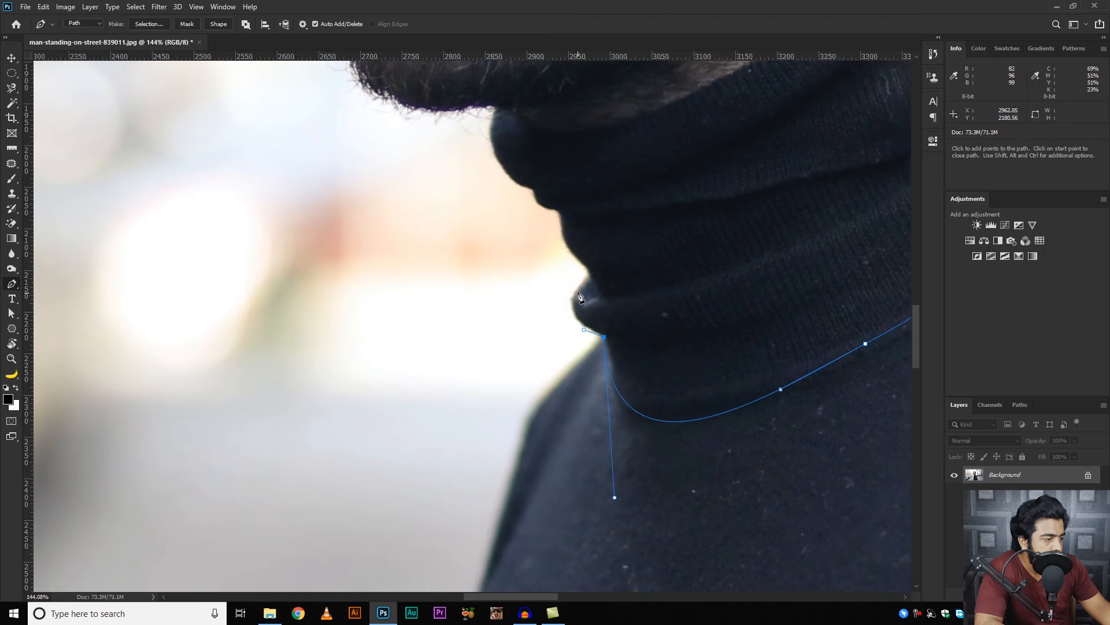
- Follow the front folds of the turtleneck collar upward with small anchors until the path reaches the chin
{"action": "left_click_drag", "start_coordinate": [577, 289], "coordinate": [586, 279]}
{"action": "scroll", "coordinate": [586, 281], "scroll_direction": "up", "scroll_amount": 5}
{"action": "scroll", "coordinate": [586, 281], "scroll_direction": "up", "scroll_amount": 3}
{"action": "left_click_drag", "start_coordinate": [661, 374], "coordinate": [635, 348]}
{"action": "left_click_drag", "start_coordinate": [542, 212], "coordinate": [513, 203]}
{"action": "left_click_drag", "start_coordinate": [485, 90], "coordinate": [711, 370]}
{"action": "left_click", "coordinate": [607, 277], "text": "alt"}
{"action": "left_click", "coordinate": [619, 235]}
- Trace the profile up from the chin along the beard, lips and nose to the glasses with curved anchors
{"action": "left_click_drag", "start_coordinate": [559, 337], "coordinate": [527, 299]}
{"action": "left_click_drag", "start_coordinate": [528, 303], "coordinate": [564, 439]}
{"action": "left_click_drag", "start_coordinate": [504, 352], "coordinate": [572, 500]}
{"action": "left_click_drag", "start_coordinate": [580, 385], "coordinate": [610, 468]}
{"action": "left_click_drag", "start_coordinate": [581, 361], "coordinate": [611, 395]}
{"action": "left_click_drag", "start_coordinate": [605, 293], "coordinate": [600, 269]}
{"action": "left_click_drag", "start_coordinate": [610, 230], "coordinate": [615, 311]}
- Trace the lower rim of the far lens and the outer side of the glasses frame up to its corner
{"action": "scroll", "coordinate": [611, 216], "scroll_direction": "up", "scroll_amount": 5}
{"action": "left_click_drag", "start_coordinate": [620, 260], "coordinate": [759, 451]}
{"action": "left_click_drag", "start_coordinate": [608, 356], "coordinate": [556, 270]}
{"action": "left_click_drag", "start_coordinate": [573, 341], "coordinate": [637, 530]}
{"action": "mouse_move", "coordinate": [598, 325]}
{"action": "left_mouse_down"}
{"action": "mouse_move", "coordinate": [571, 251]}
{"action": "mouse_move", "coordinate": [599, 331]}
{"action": "left_mouse_up"}
{"action": "scroll", "coordinate": [570, 250], "scroll_direction": "up", "scroll_amount": 6}
{"action": "left_click_drag", "start_coordinate": [537, 268], "coordinate": [509, 235]}
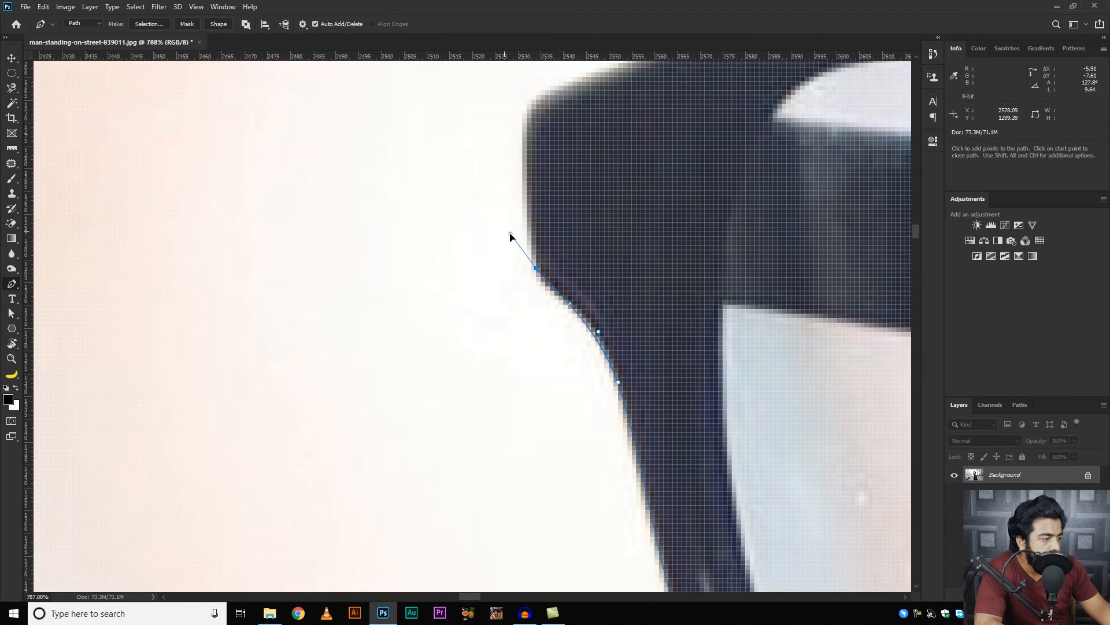
{"action": "scroll", "coordinate": [529, 223], "scroll_direction": "up", "scroll_amount": 3}
{"action": "left_click", "coordinate": [525, 194]}
{"action": "scroll", "coordinate": [525, 197], "scroll_direction": "up", "scroll_amount": 2}
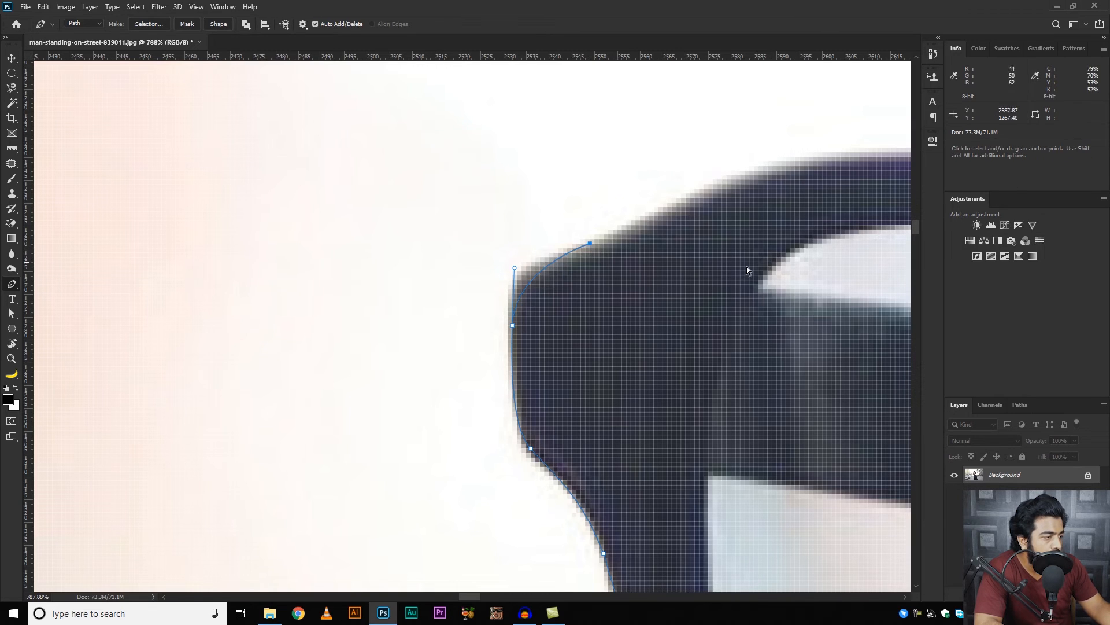
- Undo the last anchor on the frame's upper edge and place it closer to the outer corner
{"action": "key", "text": "ctrl+z"}
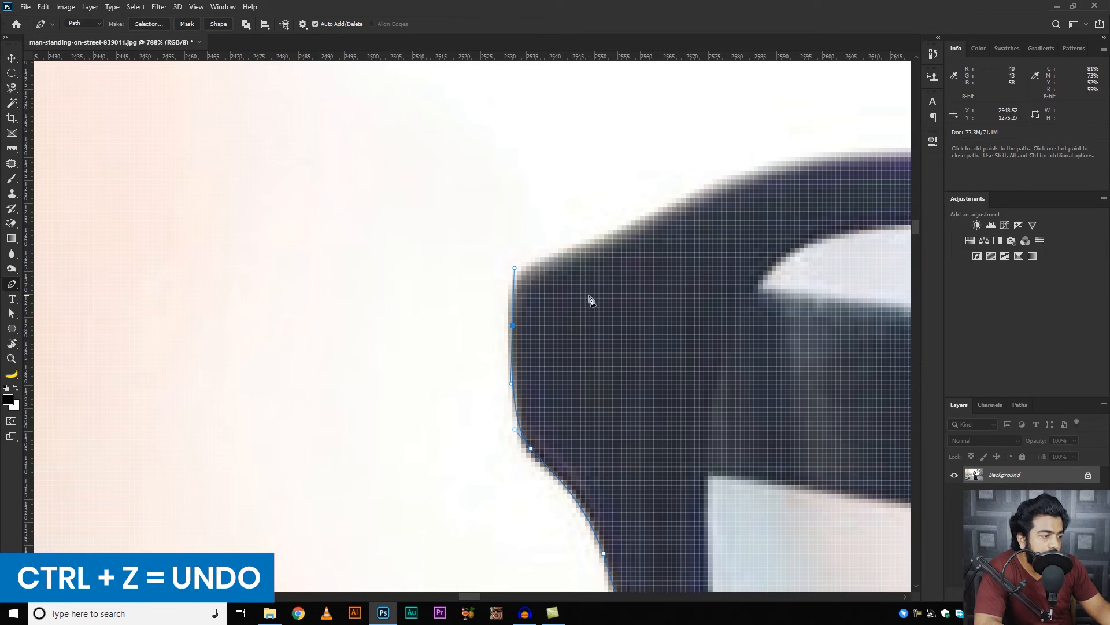
{"action": "left_click", "coordinate": [563, 254]}
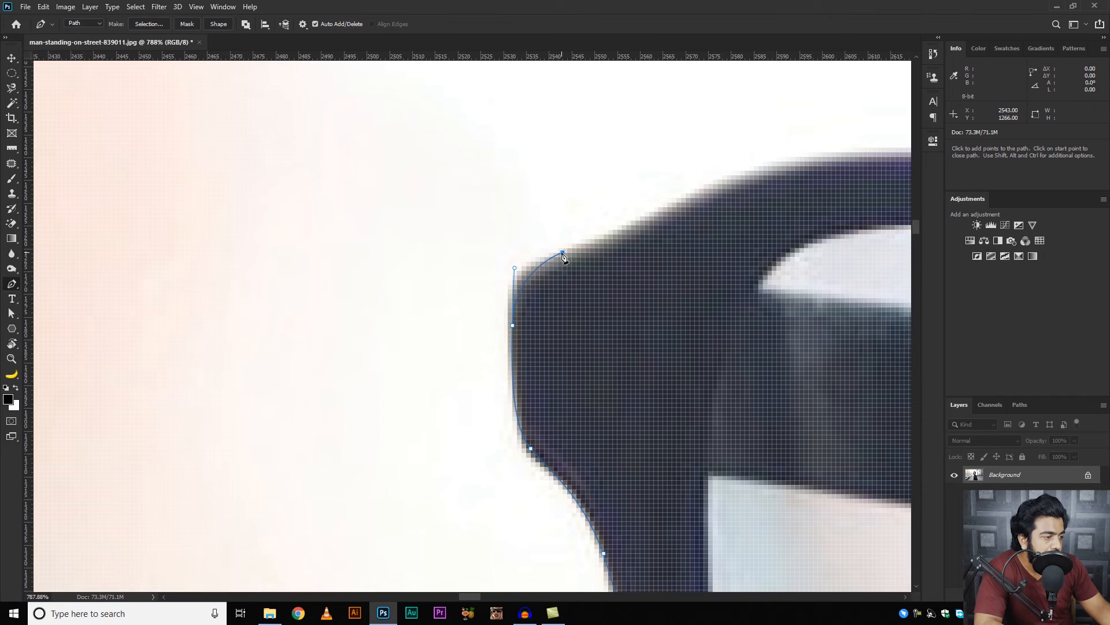
{"action": "left_click_drag", "start_coordinate": [564, 257], "coordinate": [317, 328]}
- Continue anchors along the top edge of the glasses frame and close the path at its starting anchor by the forehead
{"action": "key", "text": "space"}
{"action": "left_click_drag", "start_coordinate": [504, 245], "coordinate": [526, 240]}
{"action": "left_click_drag", "start_coordinate": [720, 238], "coordinate": [647, 237]}
{"action": "left_click_drag", "start_coordinate": [539, 232], "coordinate": [561, 231]}
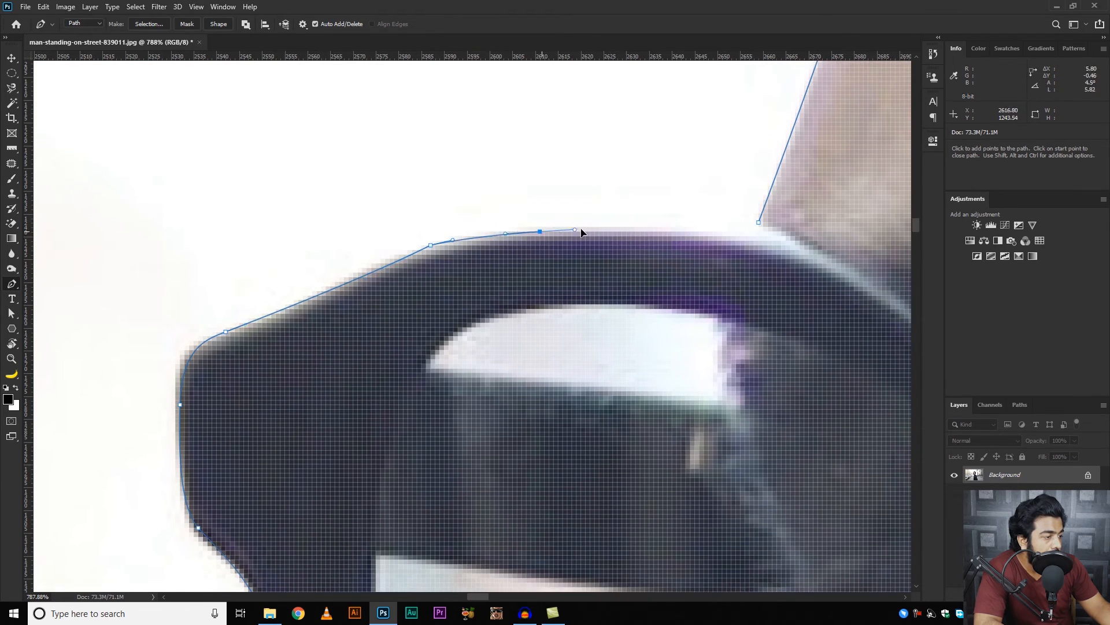
{"action": "left_click_drag", "start_coordinate": [736, 231], "coordinate": [593, 261]}
{"action": "left_click", "coordinate": [609, 241]}
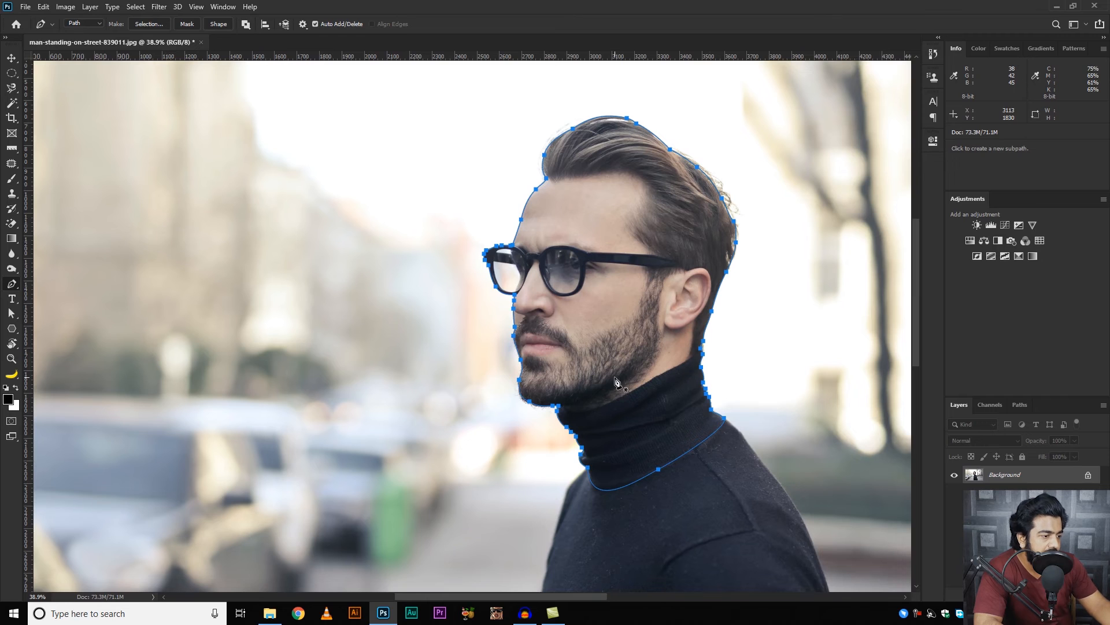
- Load the closed Work Path directly as a selection and undo the loading
{"action": "scroll", "coordinate": [630, 259], "scroll_direction": "up", "scroll_amount": 2}
{"action": "scroll", "coordinate": [608, 274], "scroll_direction": "down", "scroll_amount": 2}
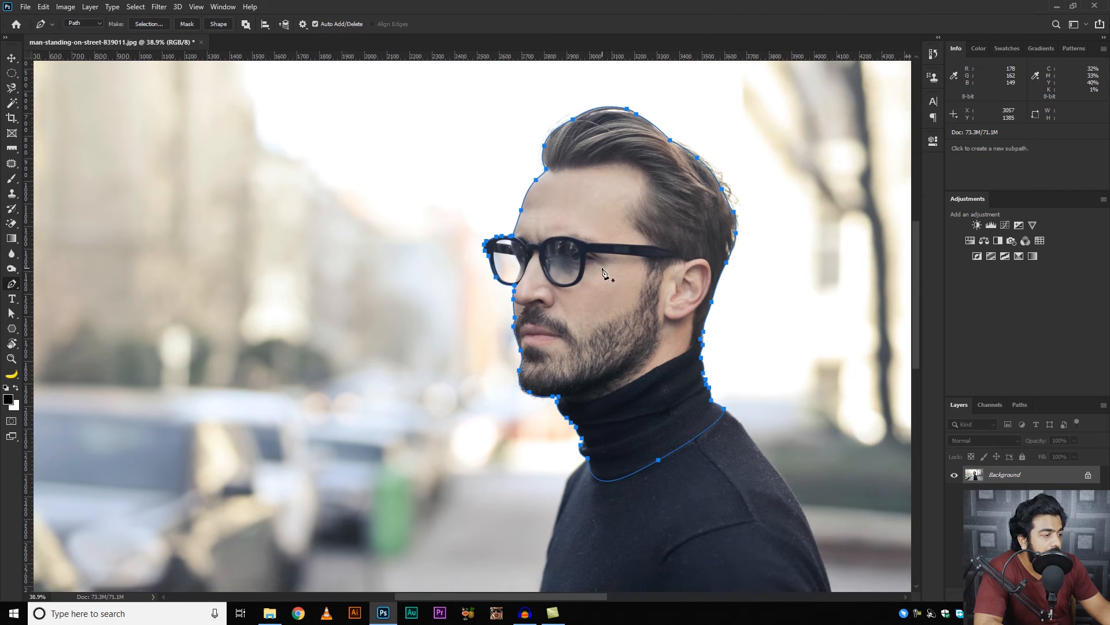
{"action": "scroll", "coordinate": [578, 347], "scroll_direction": "up", "scroll_amount": 1}
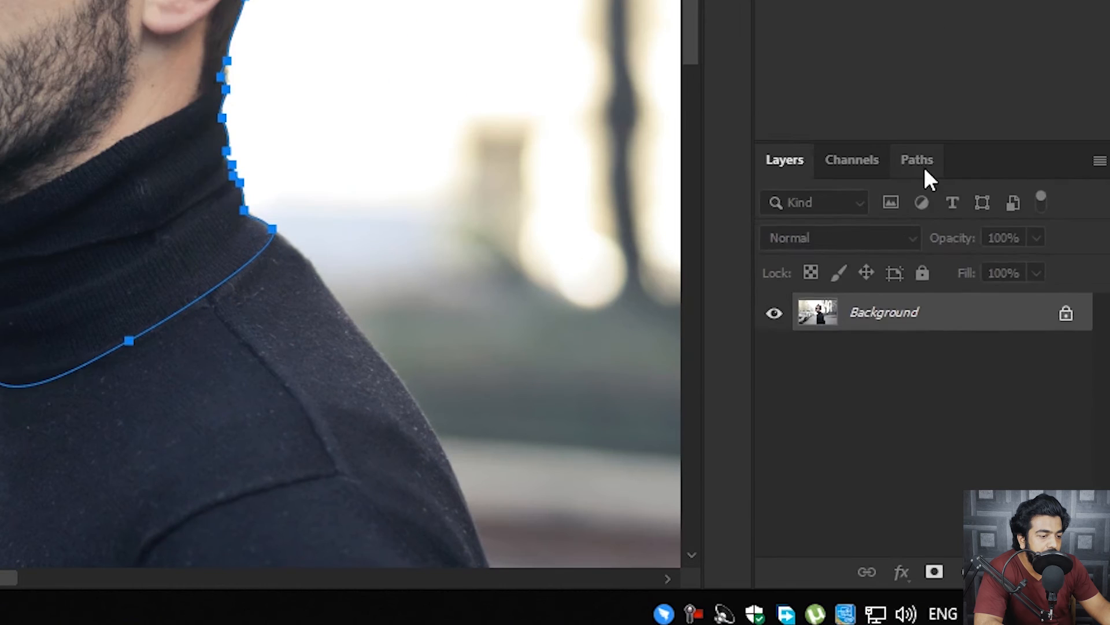
{"action": "left_click", "coordinate": [924, 168]}
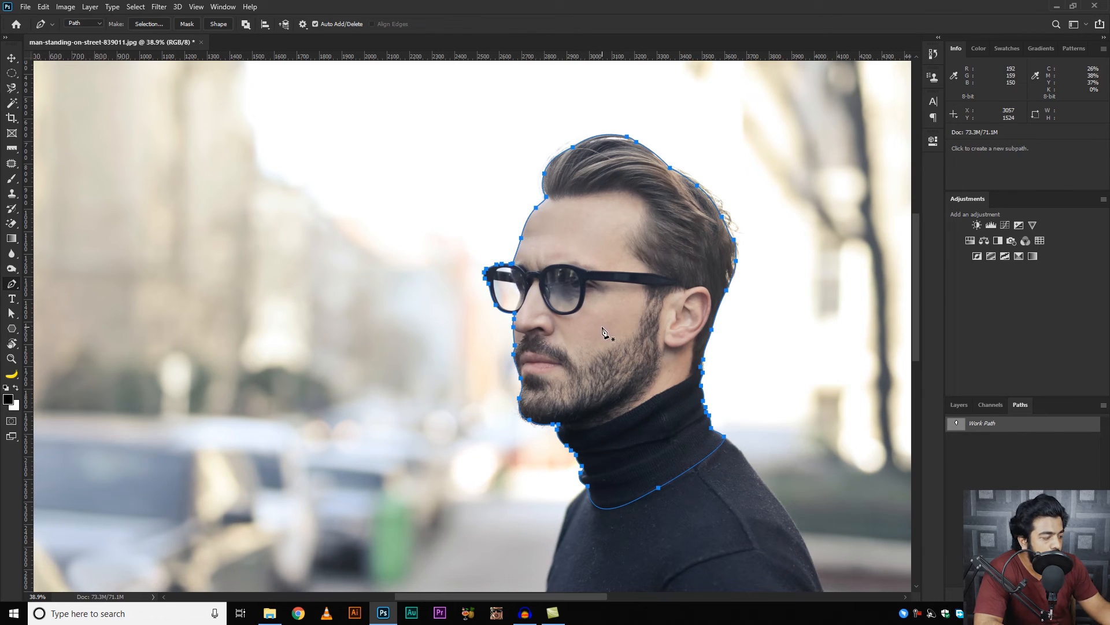
{"action": "left_click", "coordinate": [956, 426], "text": "ctrl"}
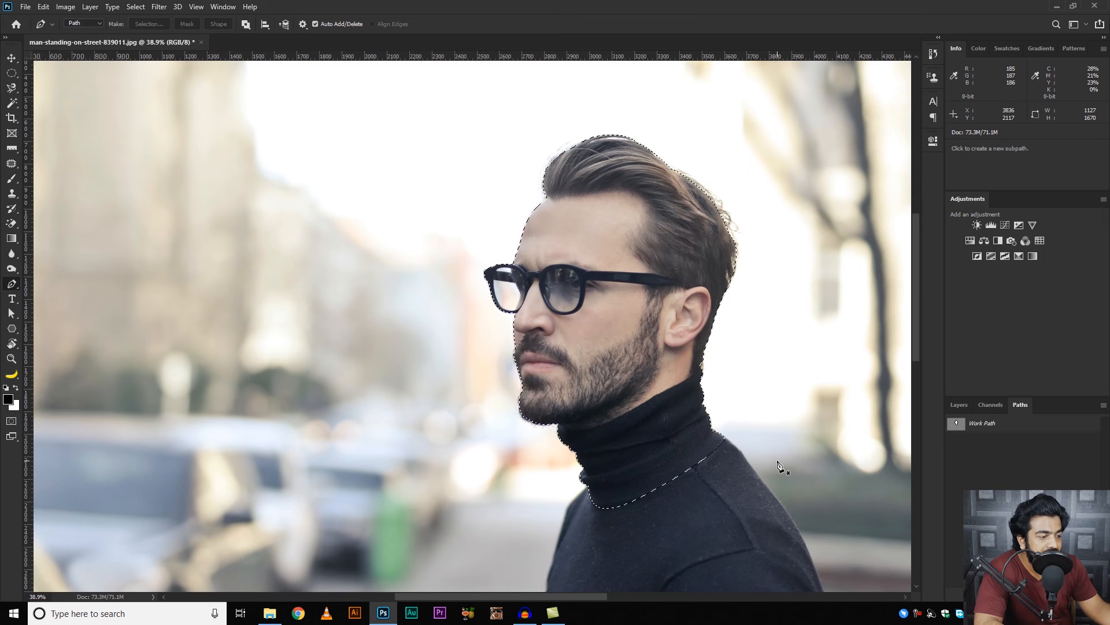
{"action": "key", "text": "ctrl+z"}
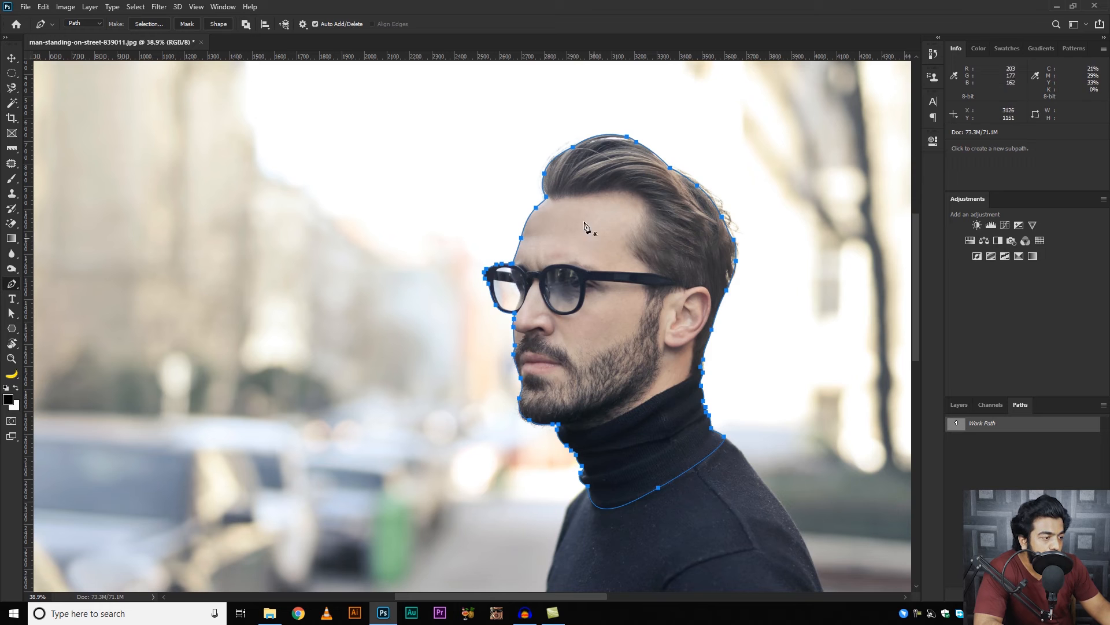
- Convert the path with Make Selection as a new, anti-aliased selection with a feather radius of 1 pixel
{"action": "right_click", "coordinate": [617, 213]}
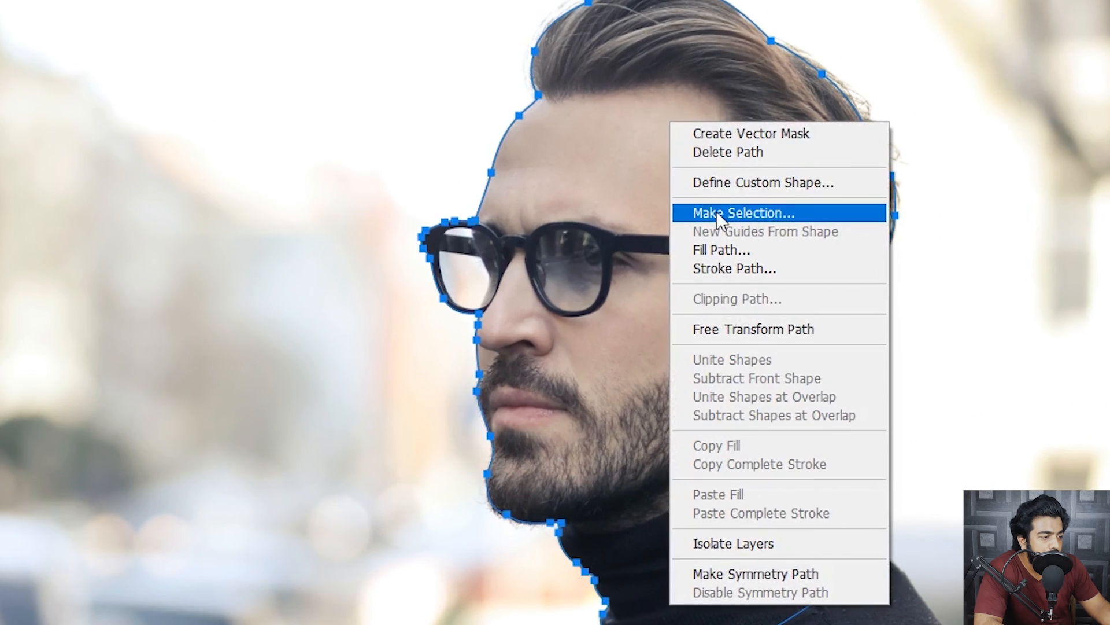
{"action": "left_click", "coordinate": [642, 260]}
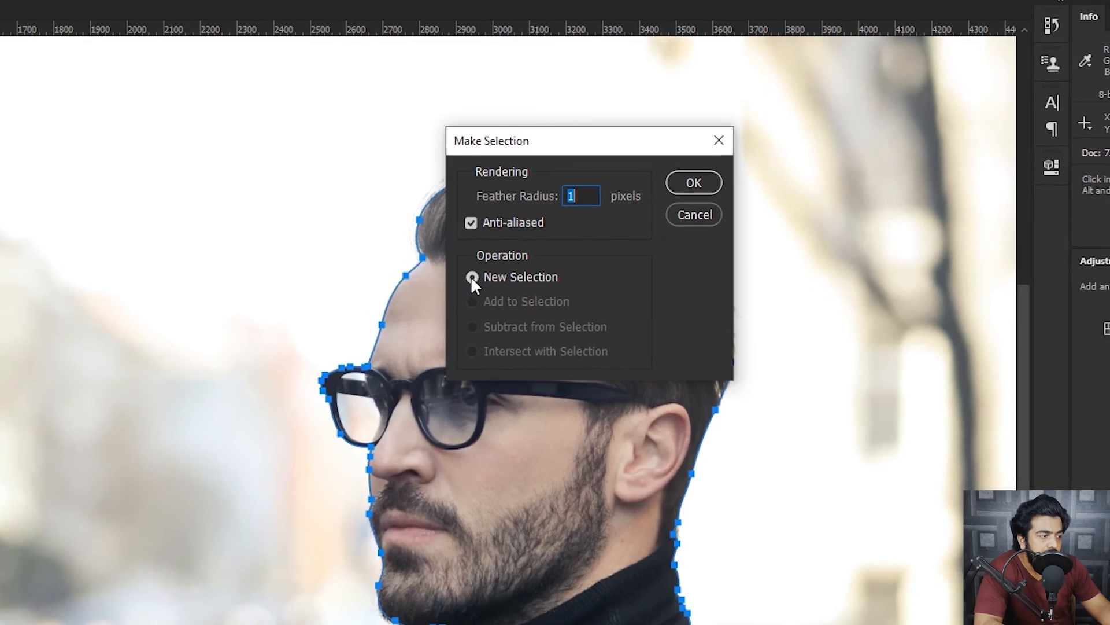
{"action": "left_click", "coordinate": [429, 306]}
{"action": "left_click", "coordinate": [704, 166]}
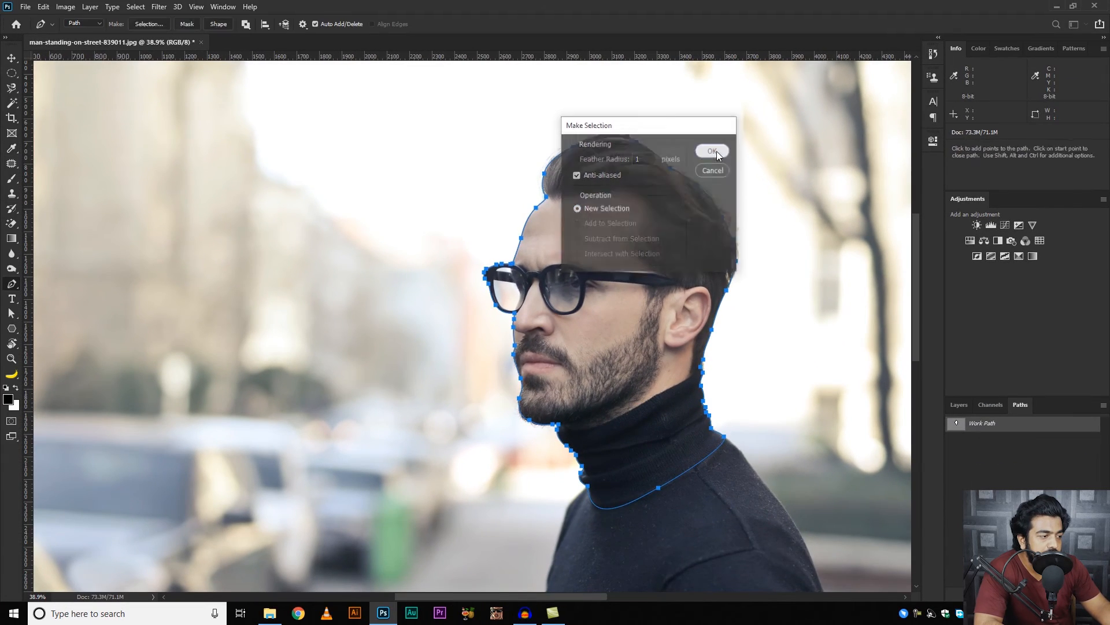
- Start a second path inside the far lens, following the lower edge of the temple arm and the edge of the face
{"action": "scroll", "coordinate": [467, 318], "scroll_direction": "up", "scroll_amount": 2}
{"action": "scroll", "coordinate": [529, 269], "scroll_direction": "up", "scroll_amount": 4}
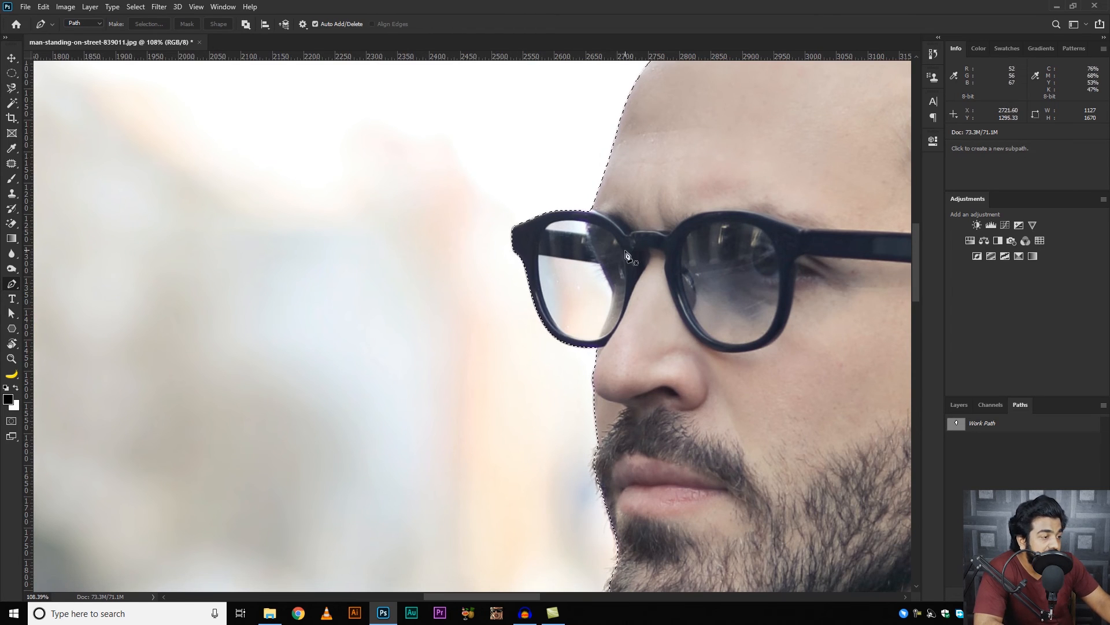
{"action": "scroll", "coordinate": [624, 254], "scroll_direction": "down", "scroll_amount": 4}
{"action": "scroll", "coordinate": [604, 255], "scroll_direction": "up", "scroll_amount": 4}
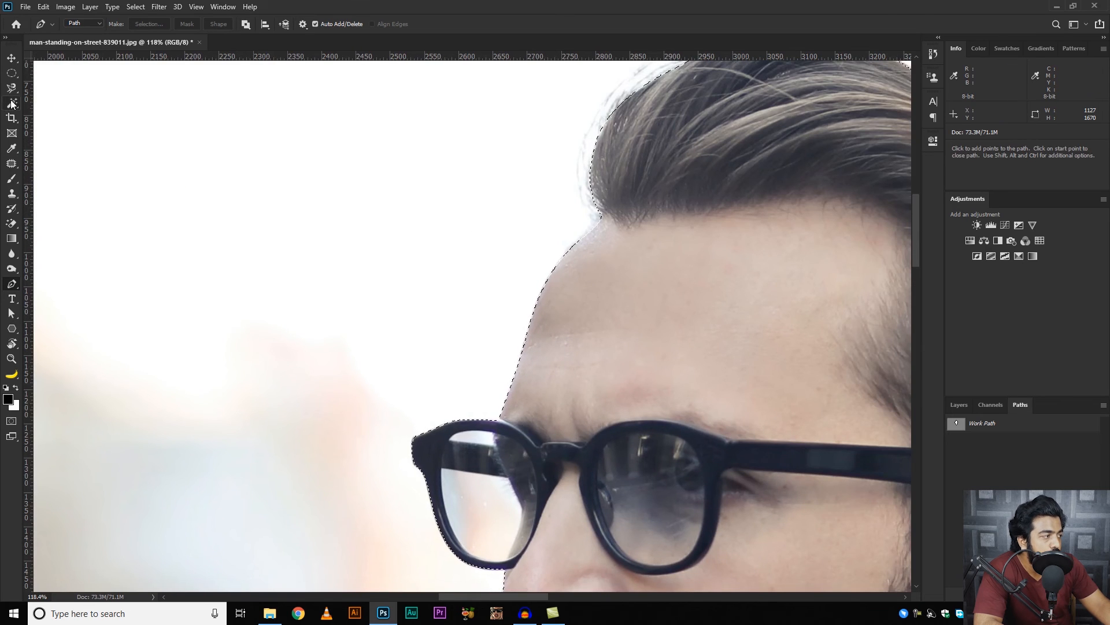
{"action": "scroll", "coordinate": [483, 280], "scroll_direction": "down", "scroll_amount": 3}
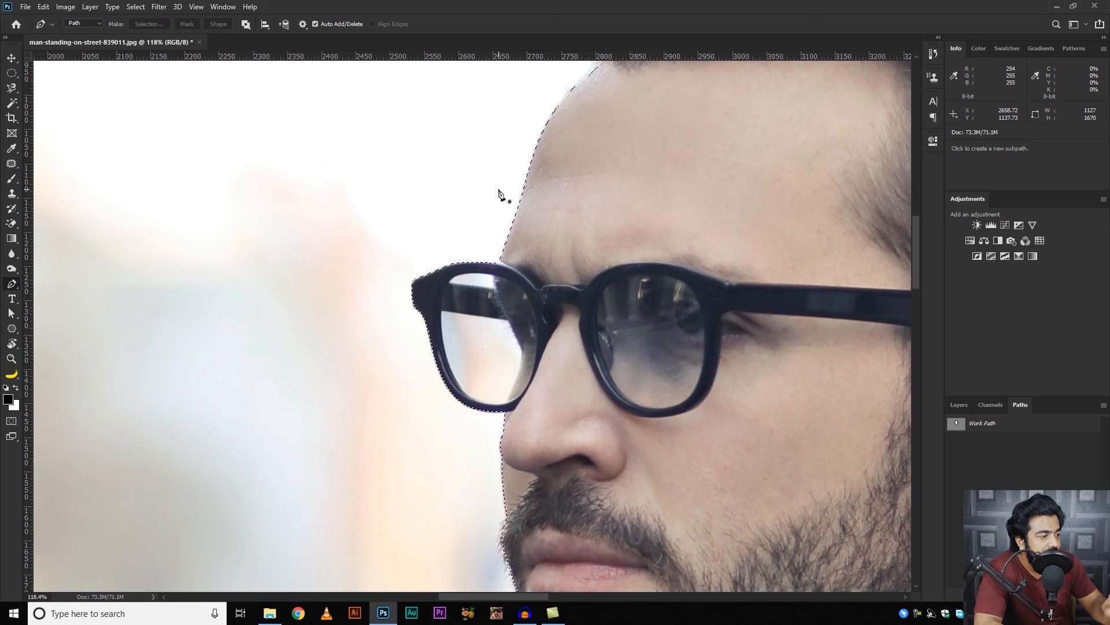
{"action": "scroll", "coordinate": [491, 218], "scroll_direction": "up", "scroll_amount": 5}
{"action": "left_click_drag", "start_coordinate": [431, 326], "coordinate": [447, 301]}
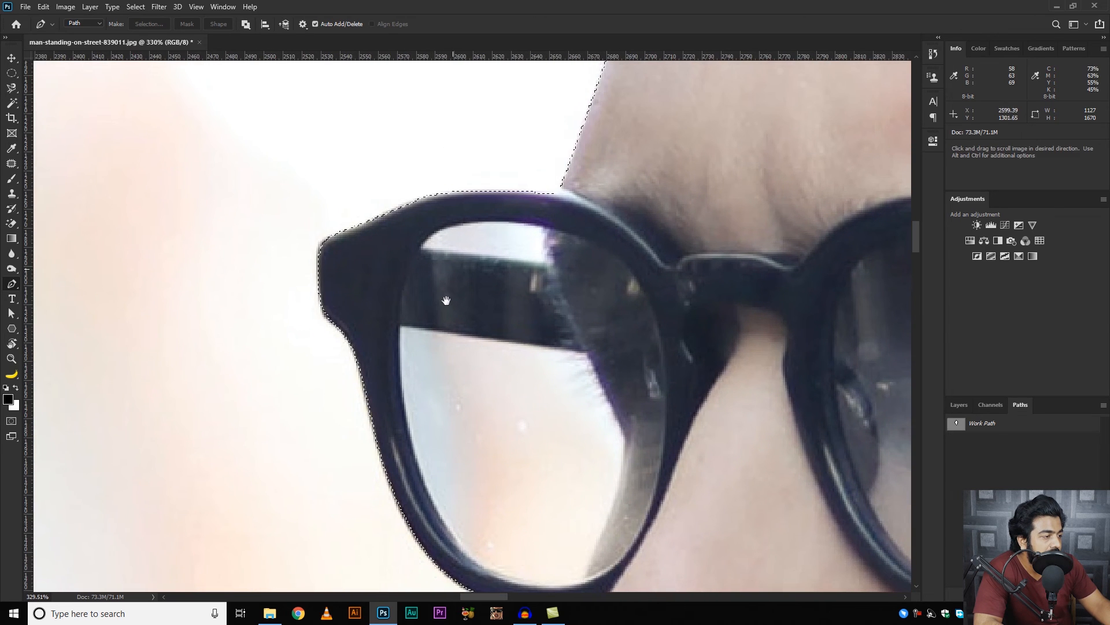
{"action": "left_click", "coordinate": [400, 325]}
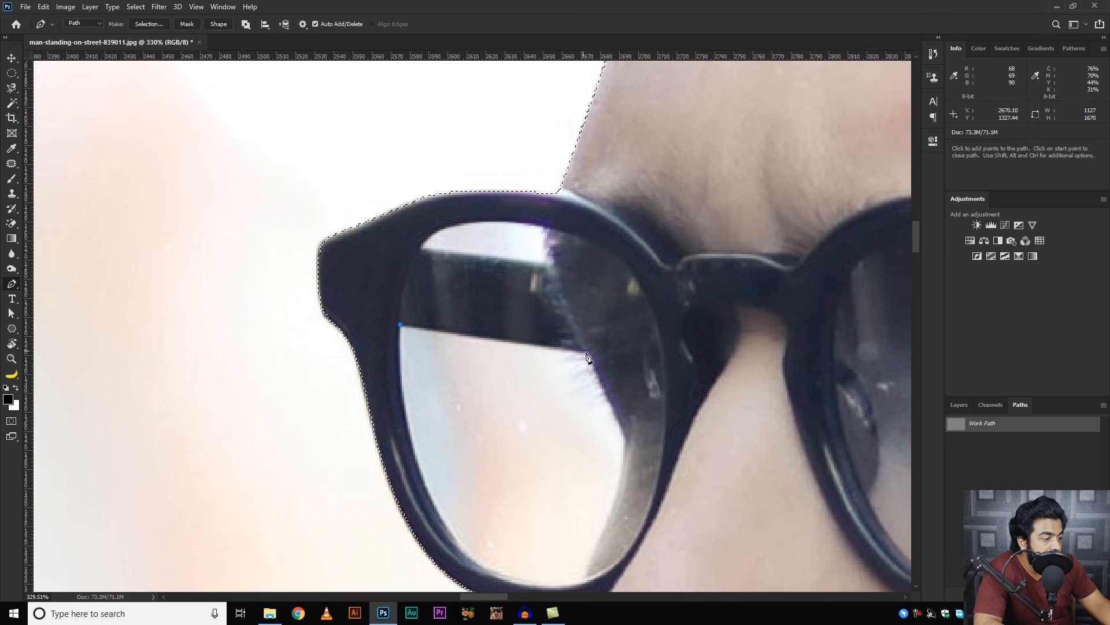
{"action": "left_click", "coordinate": [622, 425]}
{"action": "left_click", "coordinate": [623, 442]}
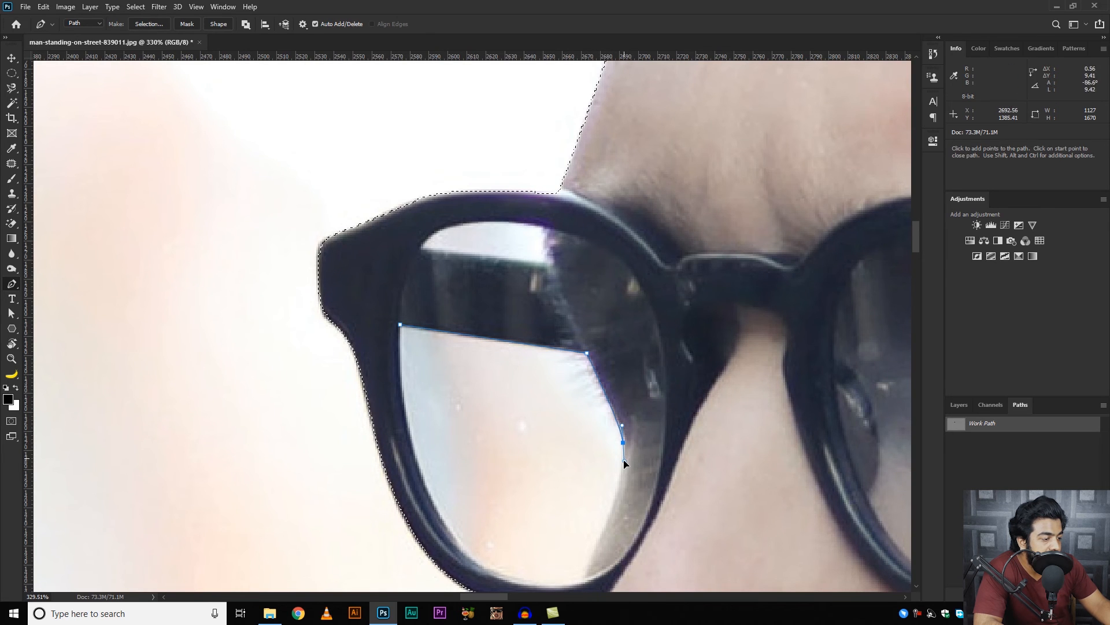
{"action": "left_click_drag", "start_coordinate": [624, 463], "coordinate": [582, 373]}
- Trace the bottom and outer inner rim of the far lens and close the path around the visible background
{"action": "scroll", "coordinate": [630, 295], "scroll_direction": "up", "scroll_amount": 4}
{"action": "left_click_drag", "start_coordinate": [561, 441], "coordinate": [504, 462]}
{"action": "left_click_drag", "start_coordinate": [321, 362], "coordinate": [531, 418]}
{"action": "left_click_drag", "start_coordinate": [528, 413], "coordinate": [465, 324]}
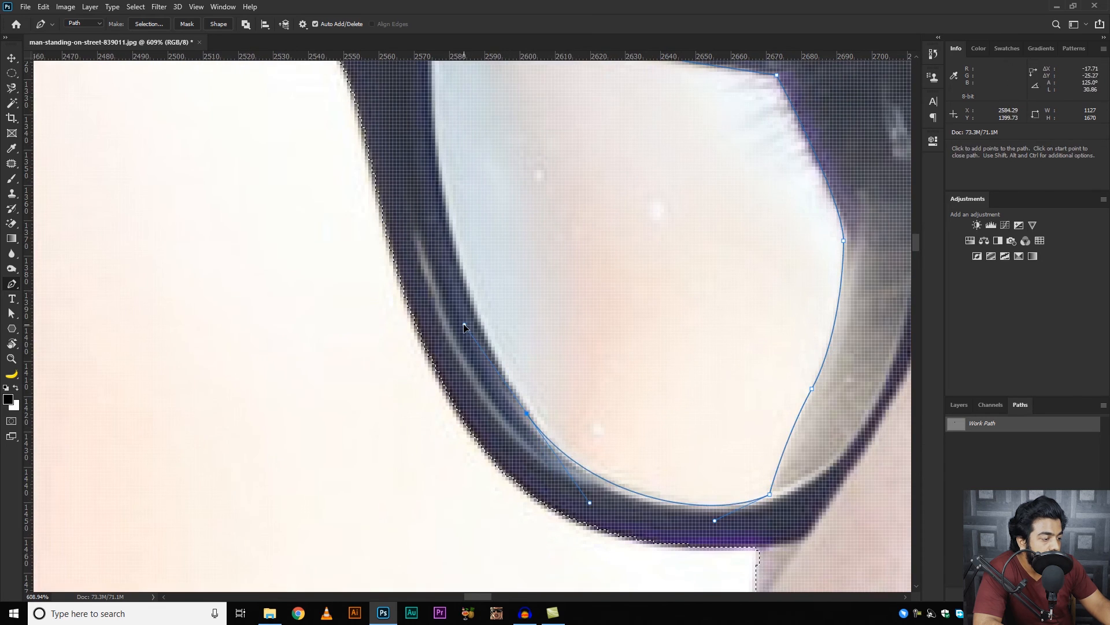
{"action": "left_click_drag", "start_coordinate": [443, 171], "coordinate": [551, 332]}
{"action": "left_click_drag", "start_coordinate": [545, 315], "coordinate": [549, 226]}
{"action": "left_click_drag", "start_coordinate": [546, 175], "coordinate": [554, 324]}
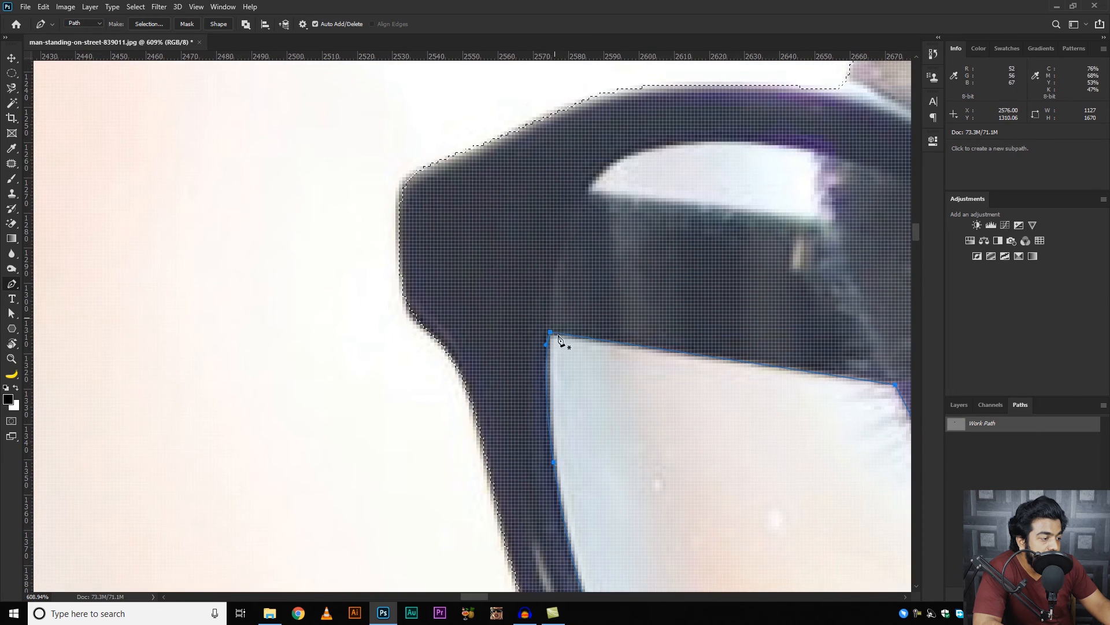
{"action": "left_click", "coordinate": [550, 332]}
- Turn the lens path into a selection with a 1-pixel feather and subtract it from the existing selection
{"action": "scroll", "coordinate": [607, 417], "scroll_direction": "down", "scroll_amount": 5}
{"action": "scroll", "coordinate": [486, 291], "scroll_direction": "up", "scroll_amount": 2}
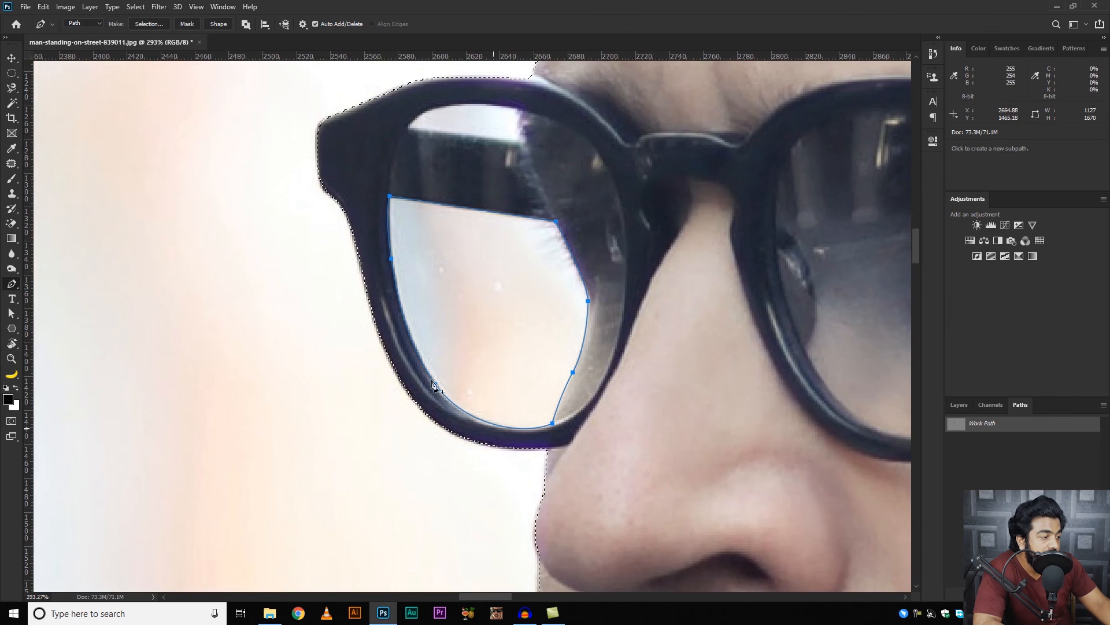
{"action": "right_click", "coordinate": [467, 244]}
{"action": "left_click", "coordinate": [564, 294]}
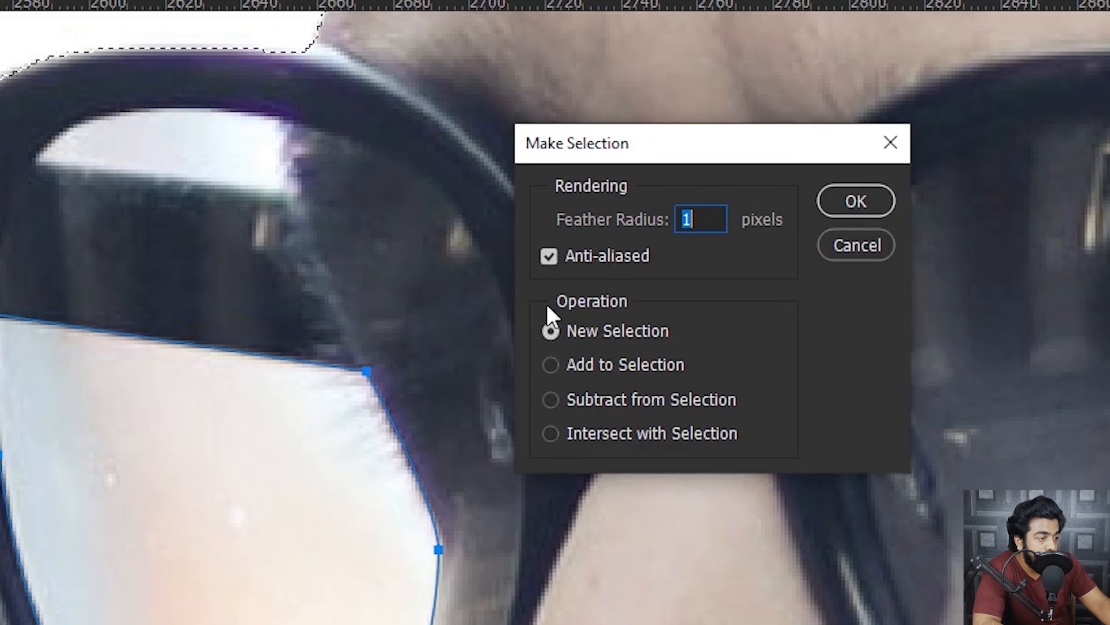
{"action": "left_click", "coordinate": [580, 398]}
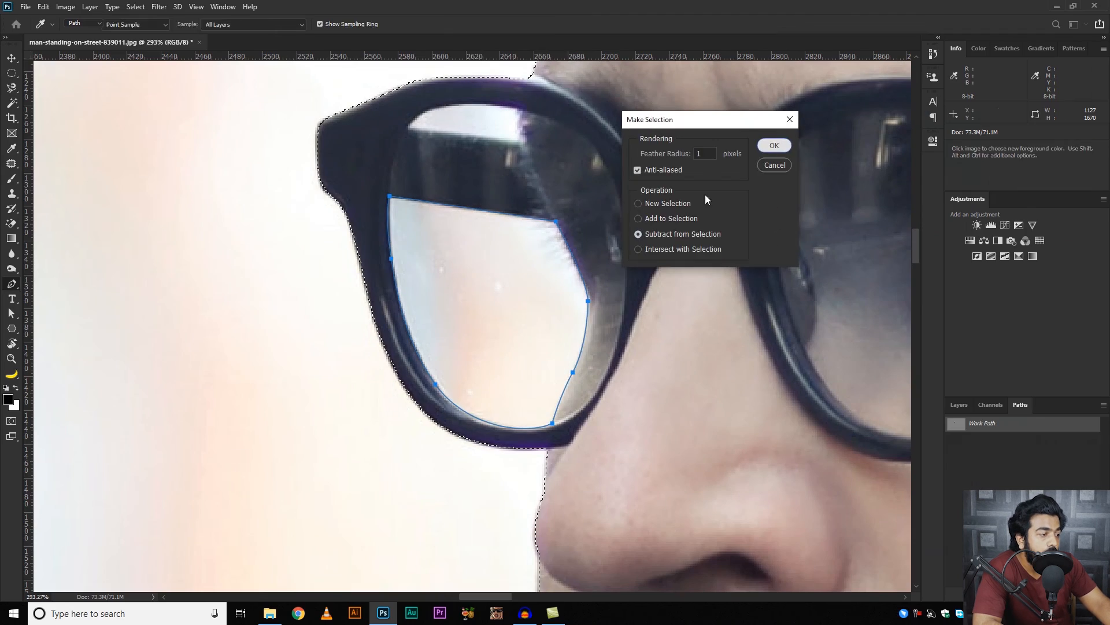
{"action": "key", "text": "Return"}
- Copy the selected head and collar from the Background to a new layer and hide the Background layer
{"action": "key", "text": "z"}
{"action": "left_click", "coordinate": [429, 262]}
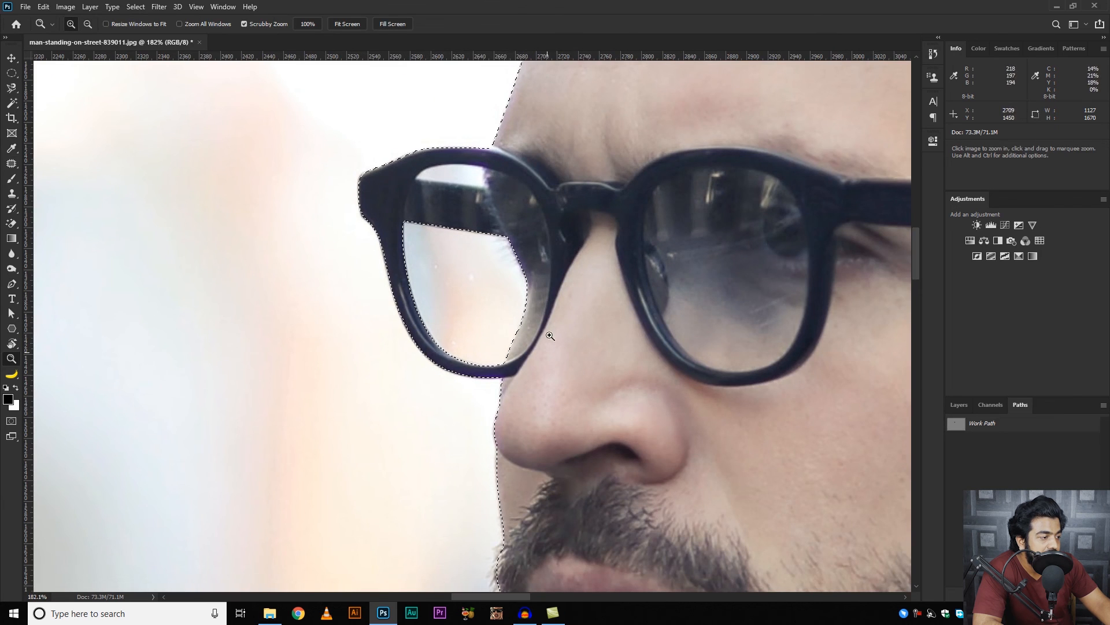
{"action": "left_click", "coordinate": [959, 404]}
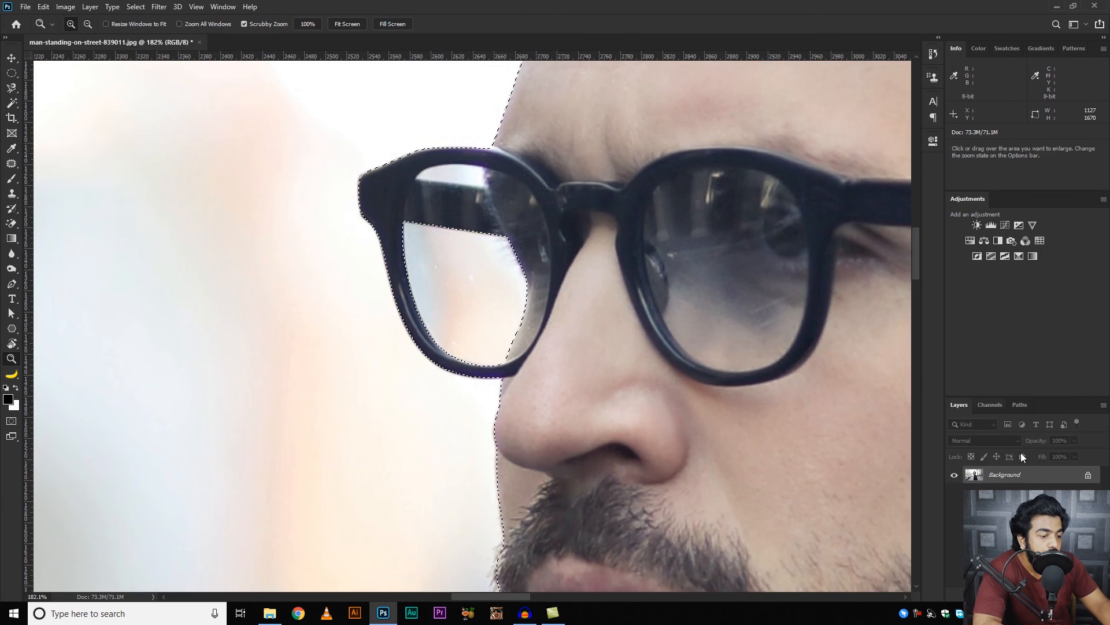
{"action": "left_click", "coordinate": [974, 474]}
{"action": "key", "text": "ctrl+j"}
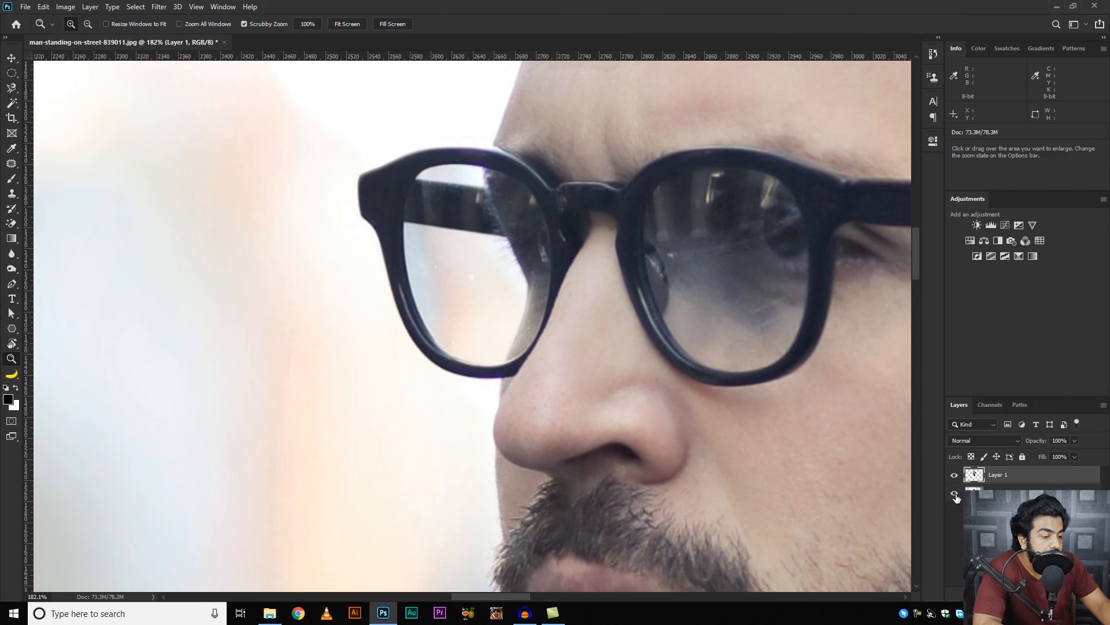
{"action": "left_click", "coordinate": [955, 494]}
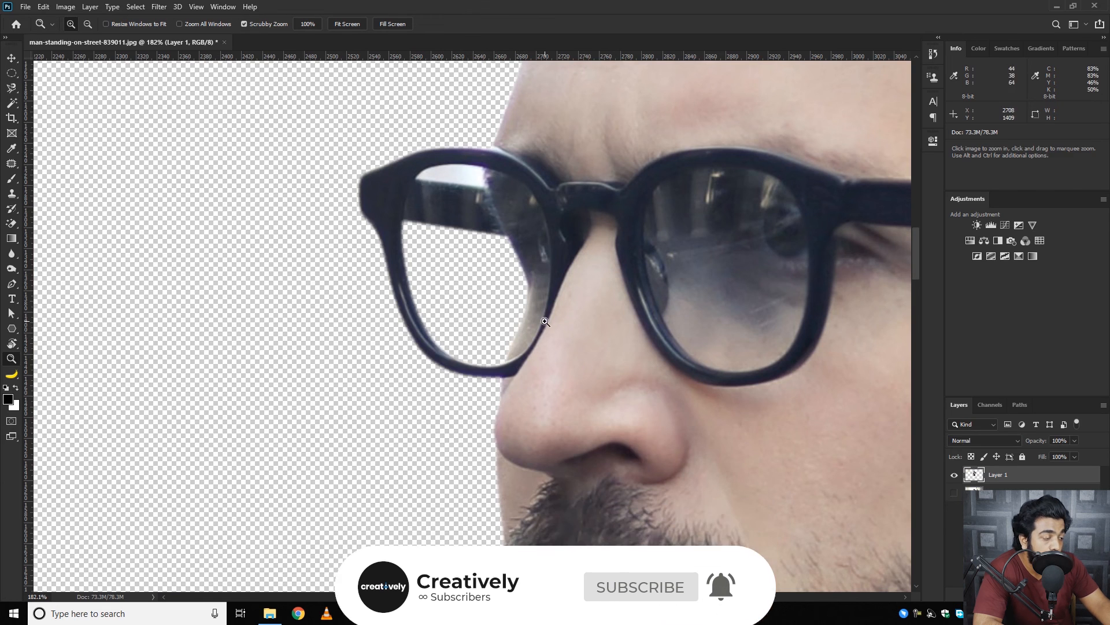
{"action": "left_click_drag", "start_coordinate": [545, 310], "coordinate": [414, 296]}
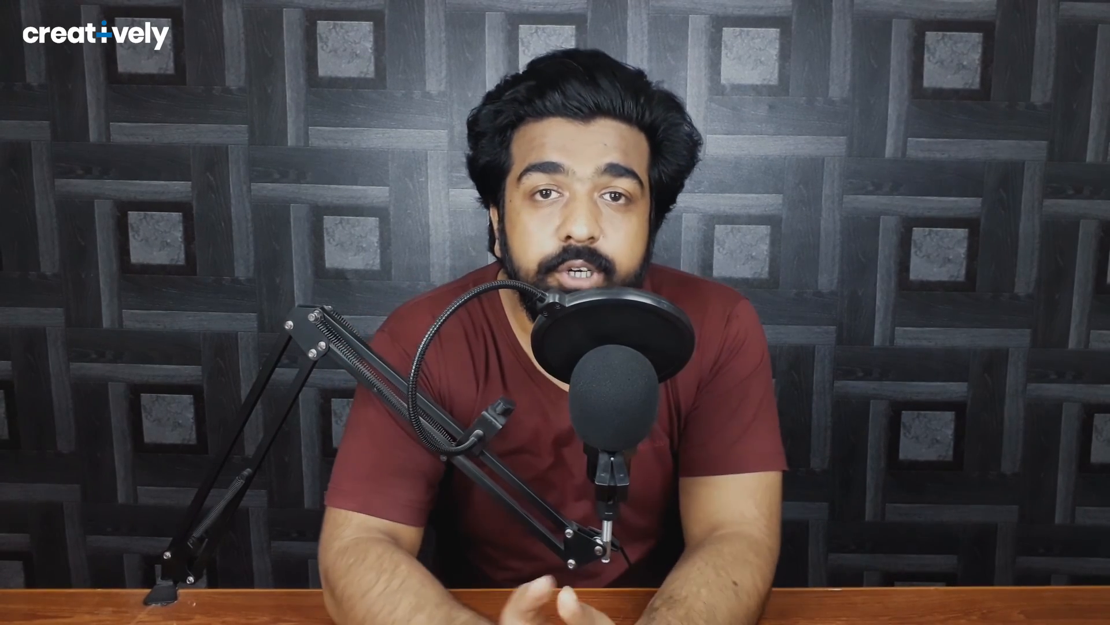